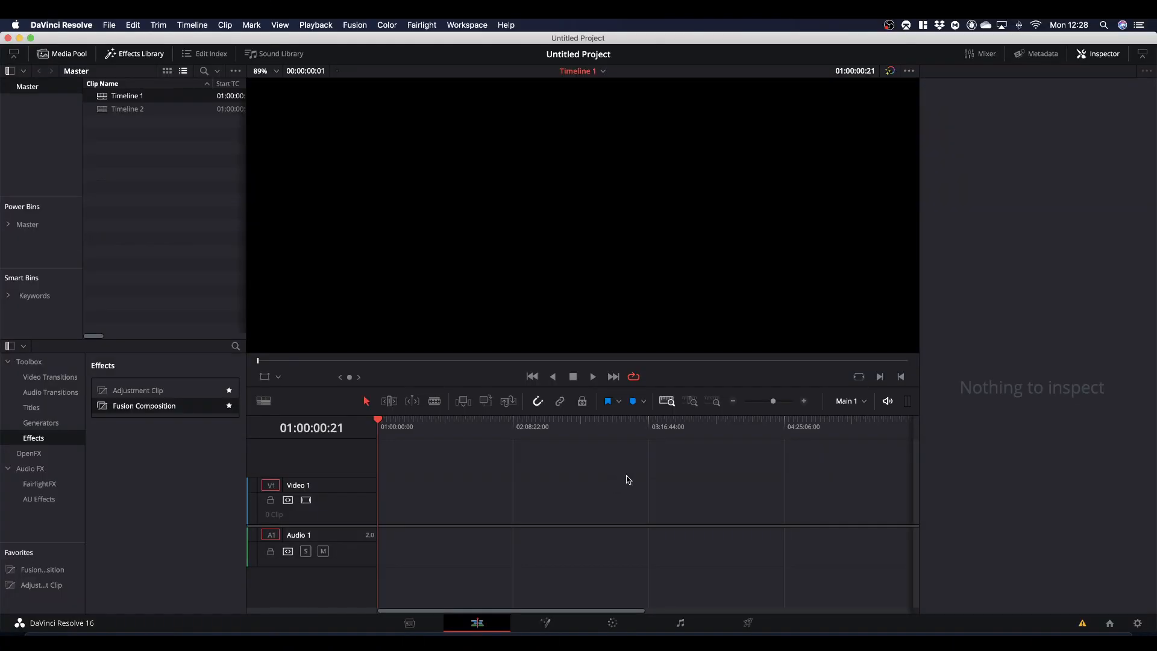
# - Add a Fusion Composition effect to the start of the Video 1 track in Timeline 1
pyautogui.click(132, 57)
pyautogui.click(132, 57)
pyautogui.moveTo(154, 413); pyautogui.dragTo(378, 523)
pyautogui.moveTo(538, 523); pyautogui.dragTo(463, 511)
# - Set the Fusion Composition clip's duration to 00:00:10:00
pyautogui.rightClick(516, 508)
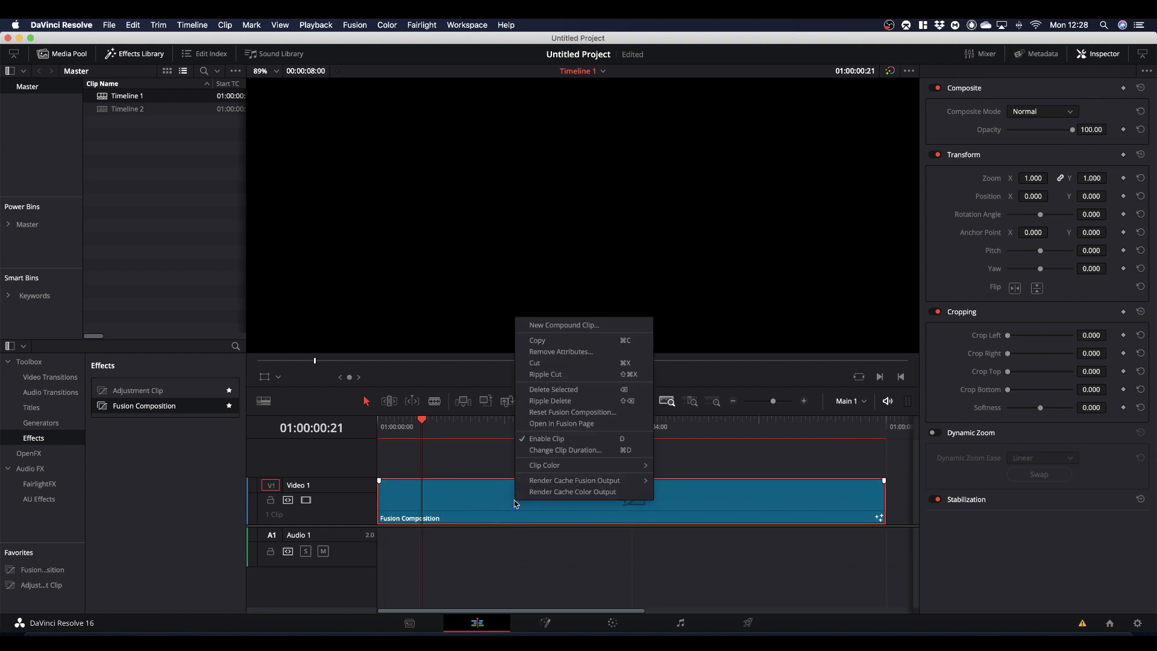
pyautogui.click(561, 450)
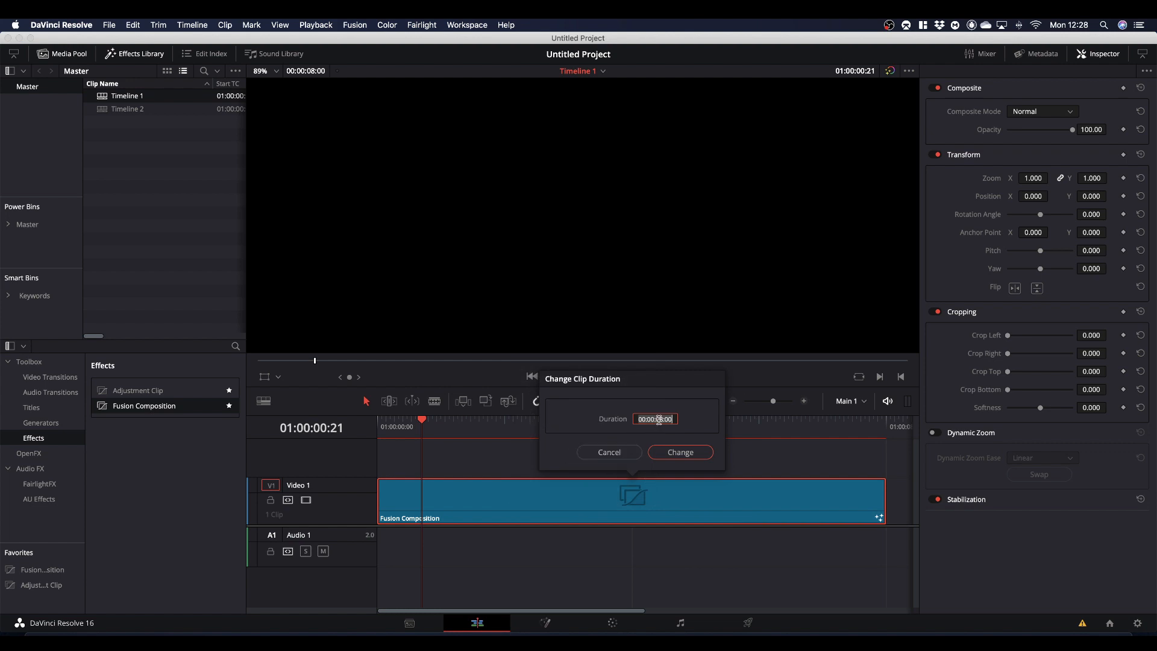
pyautogui.click(658, 420)
pyautogui.write('10')
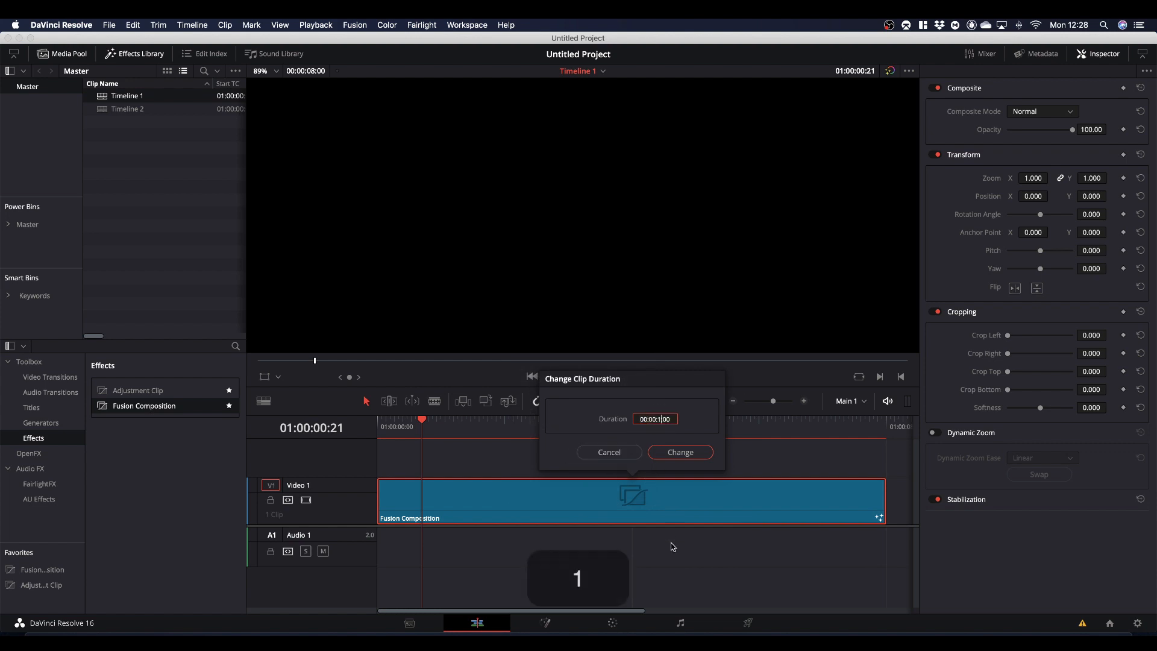
pyautogui.click(680, 454)
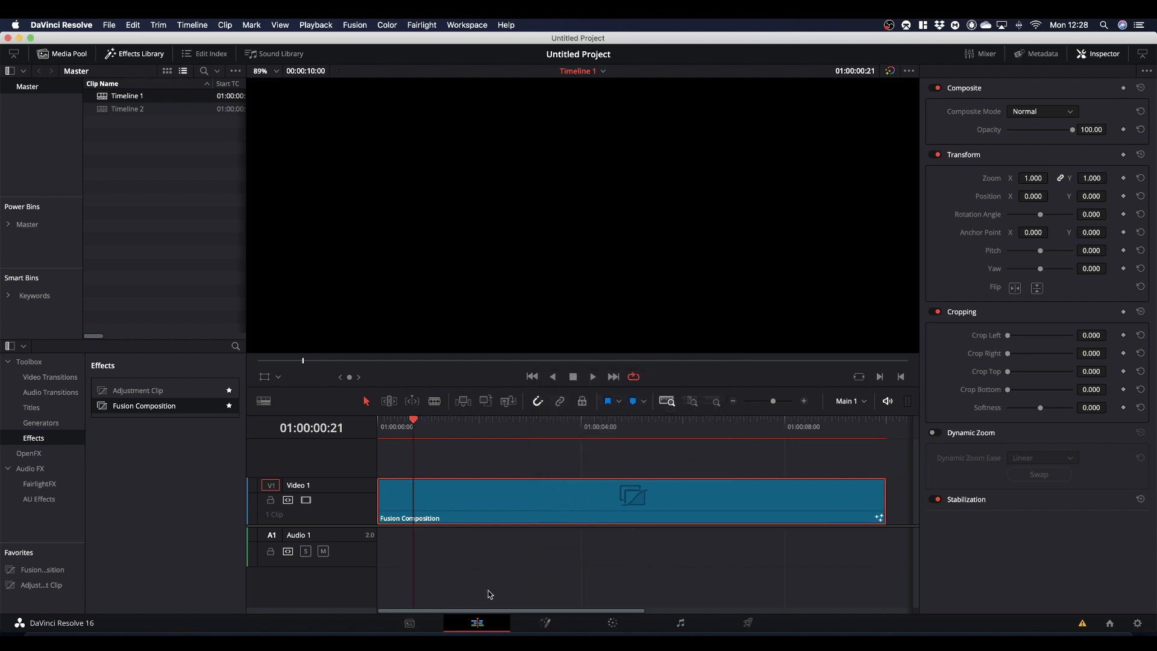
# - Open the composition on the Fusion page at frame 0 and move the MediaOut1 node to the lower right of the node graph
pyautogui.click(538, 627)
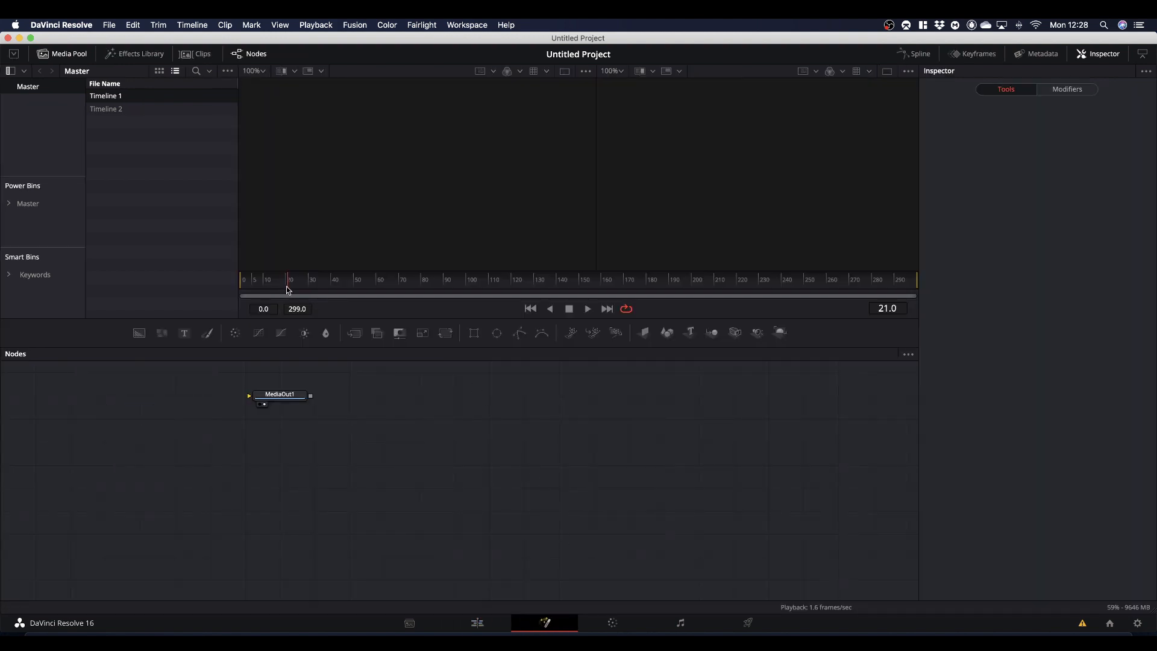
pyautogui.moveTo(290, 287); pyautogui.dragTo(224, 285)
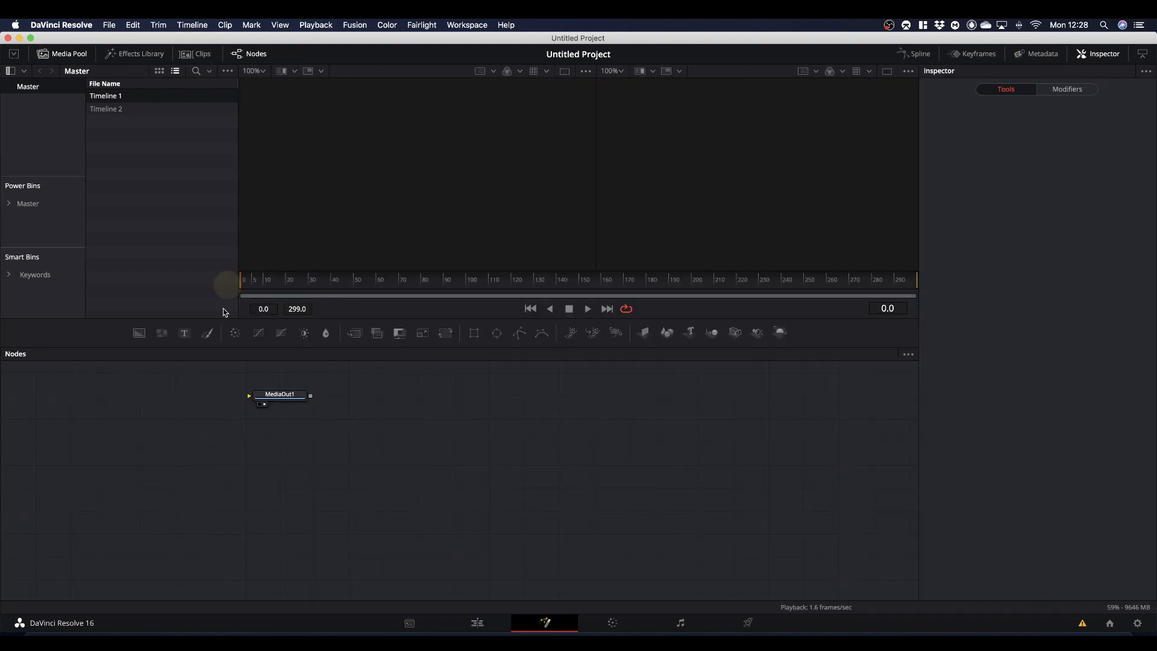
pyautogui.click(281, 397)
pyautogui.moveTo(281, 397); pyautogui.dragTo(804, 535)
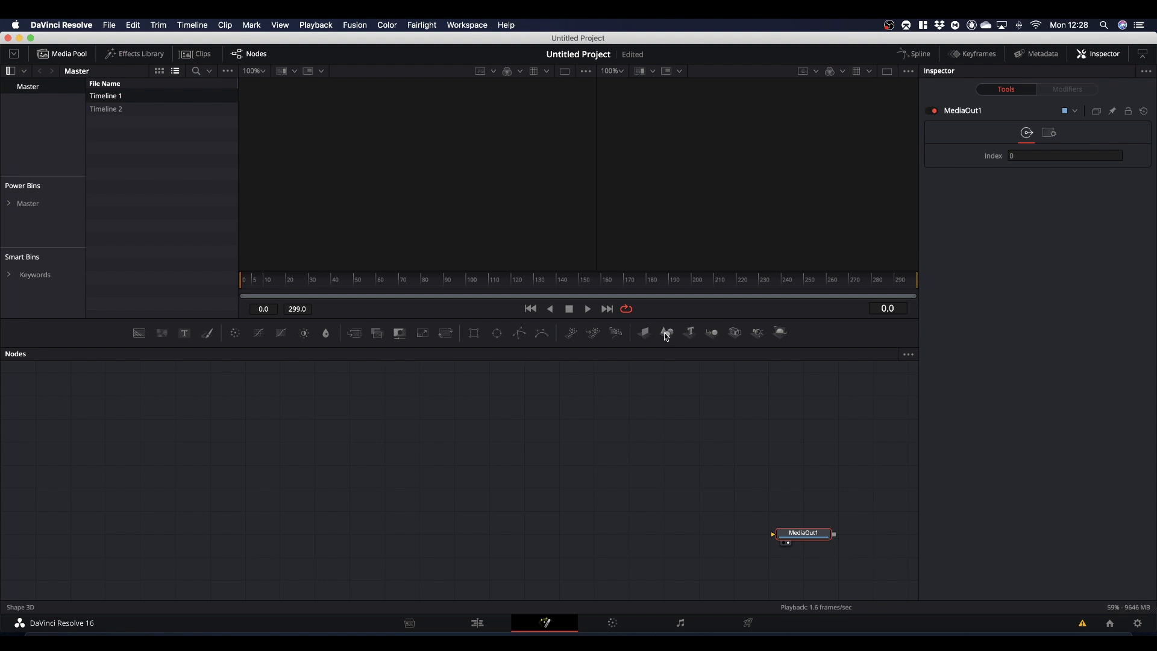
pyautogui.moveTo(667, 333); pyautogui.dragTo(588, 469)
pyautogui.click(592, 472)
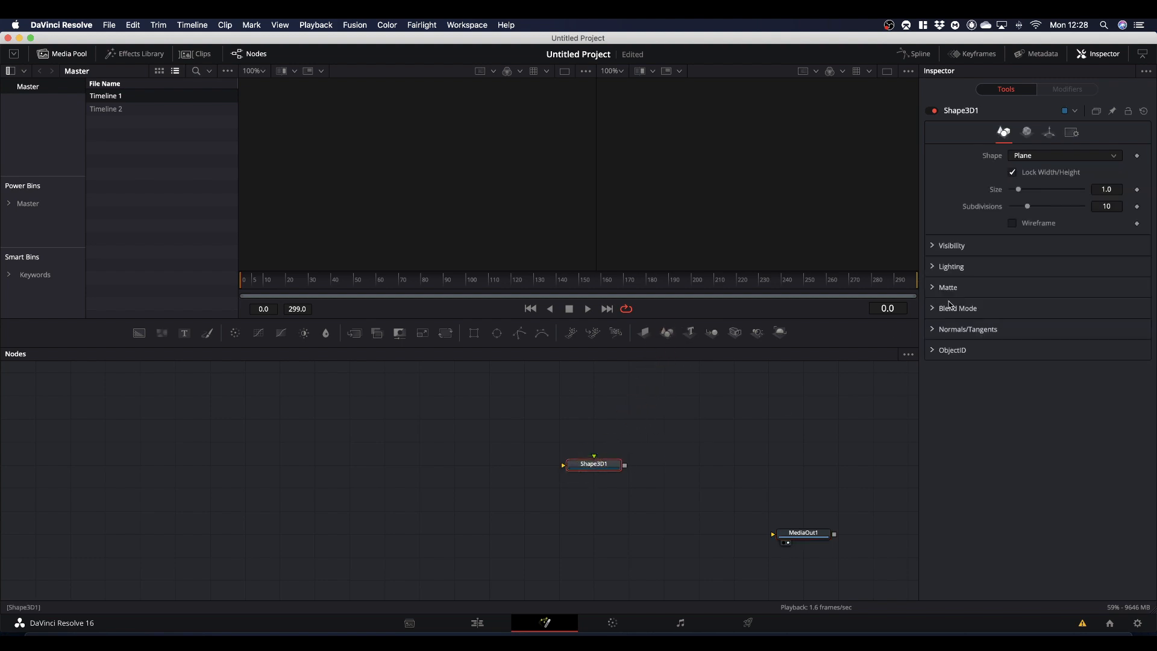
pyautogui.click(1030, 158)
pyautogui.click(1034, 184)
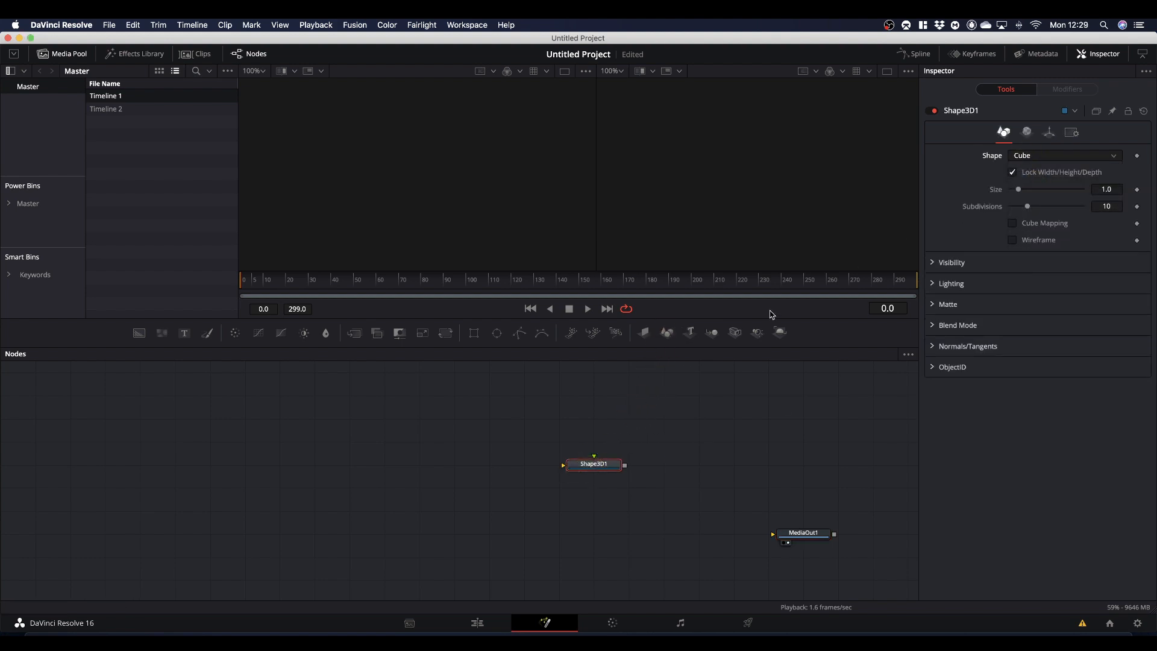
pyautogui.moveTo(594, 465); pyautogui.dragTo(512, 251)
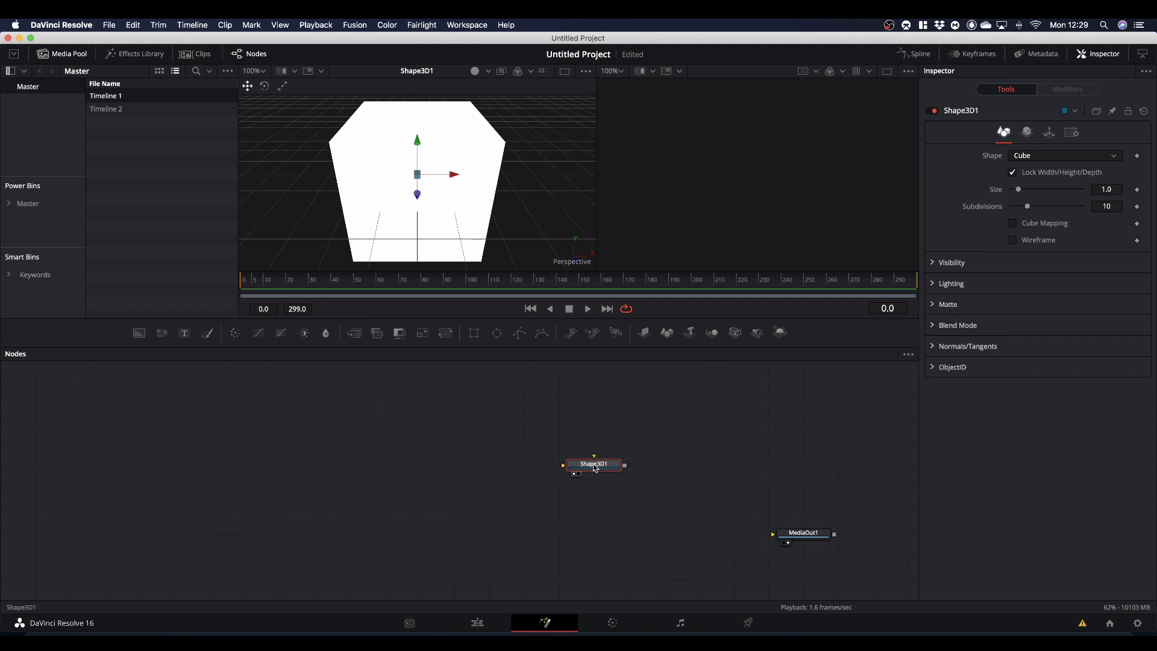
pyautogui.press('BackSpace')
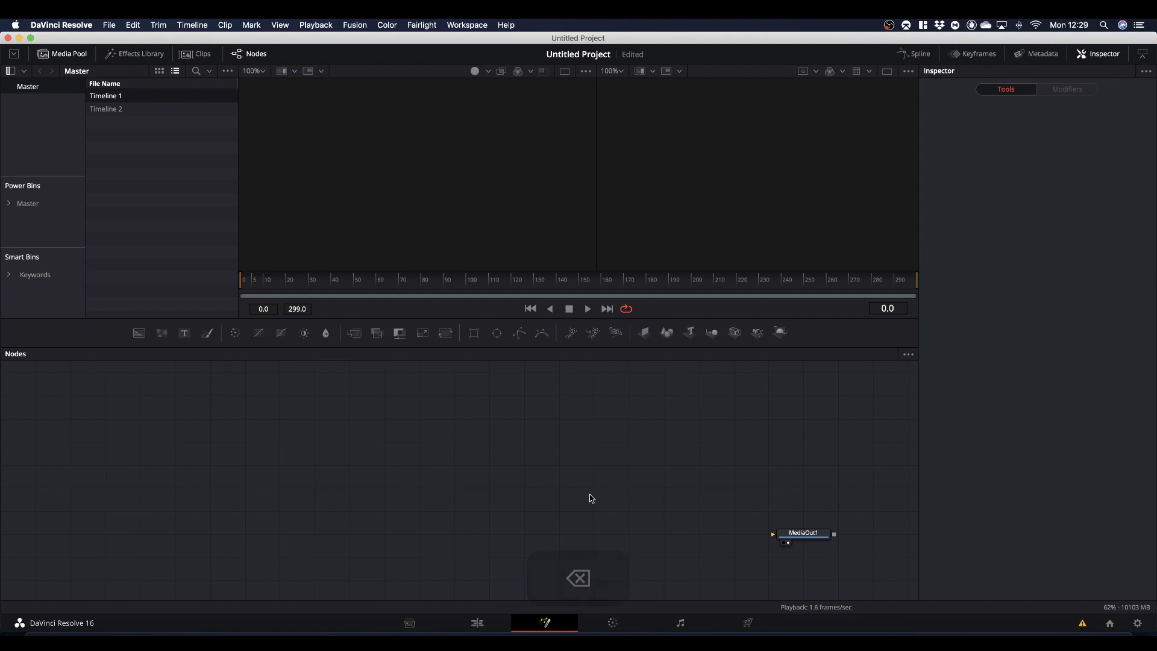
# - Add a Cube 3D node to the empty area of the node graph and show it in the first viewer
pyautogui.hotkey('shift', 'space')
pyautogui.write('c')
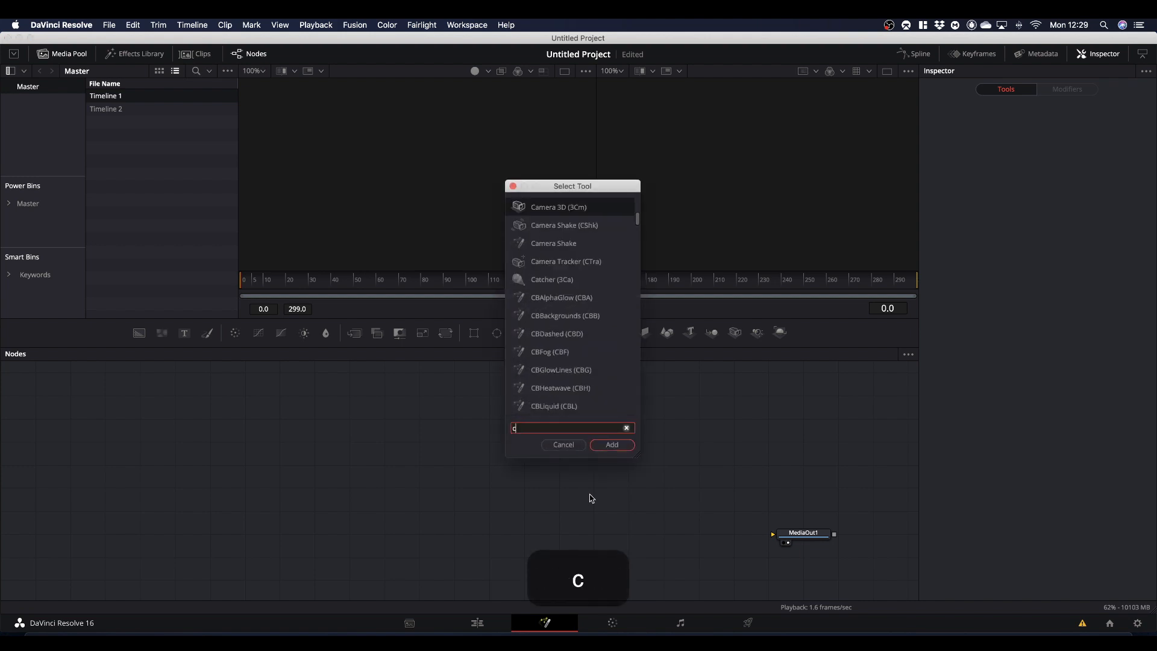
pyautogui.write('ube')
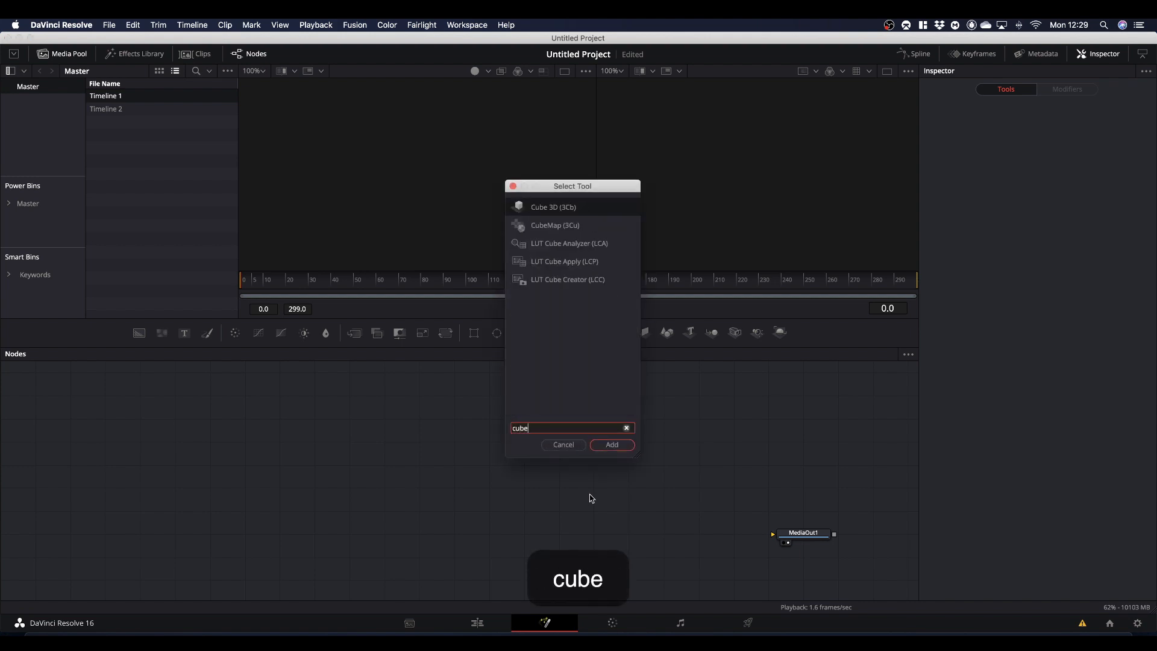
pyautogui.press('Return')
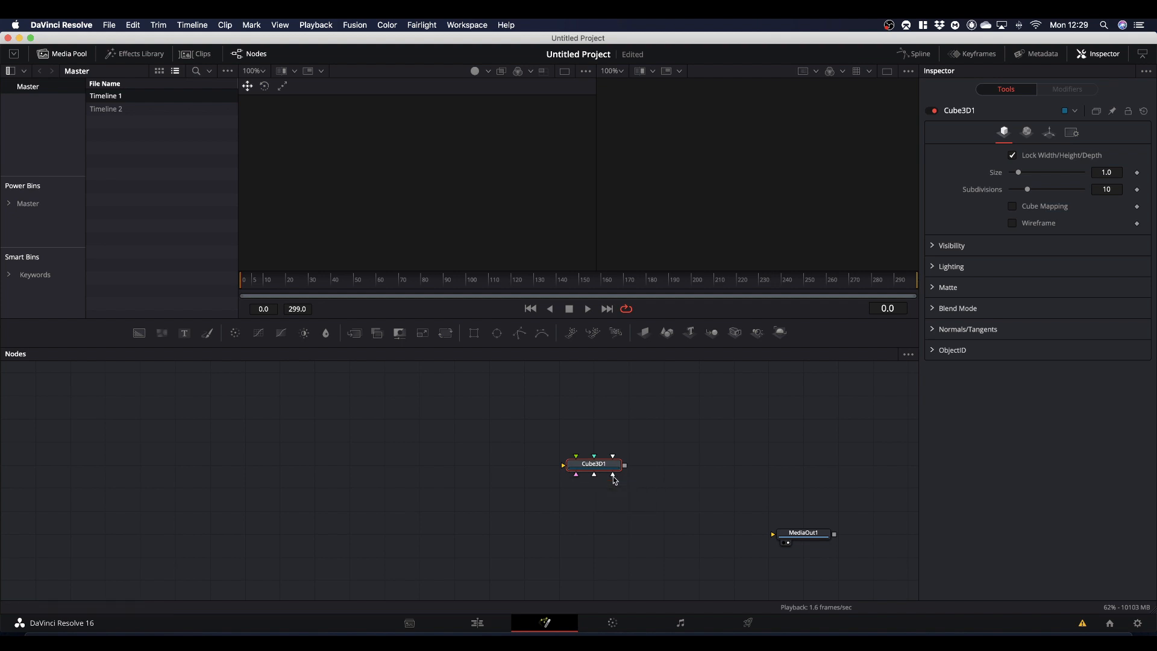
pyautogui.moveTo(611, 471); pyautogui.dragTo(577, 516)
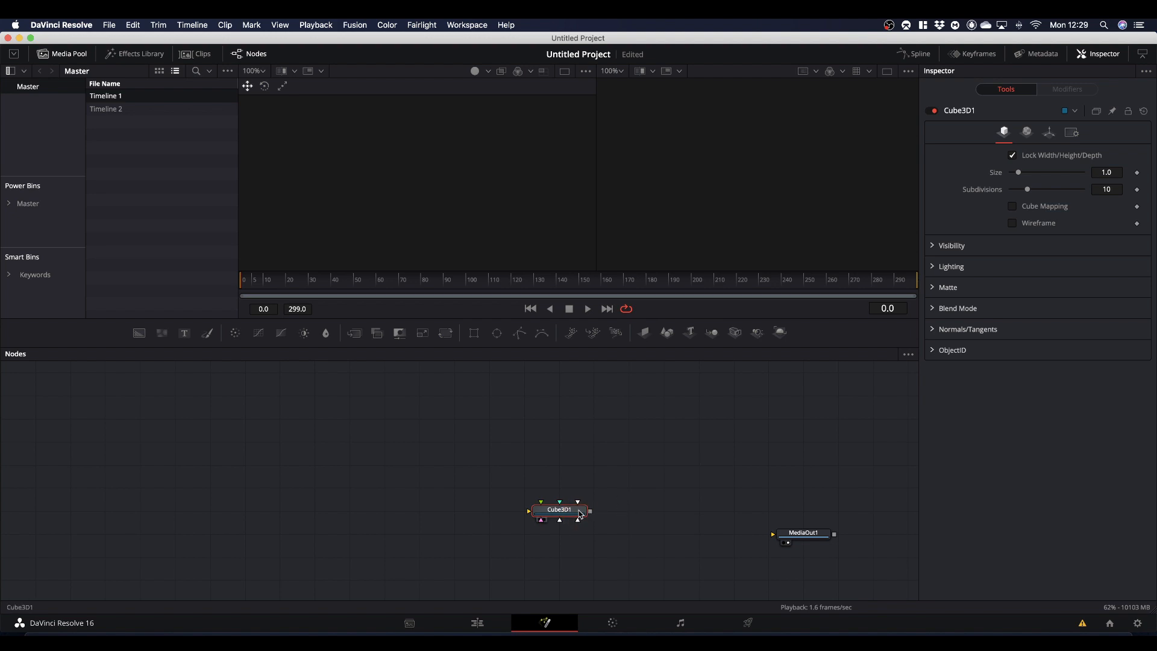
pyautogui.click(498, 227)
pyautogui.press('1')
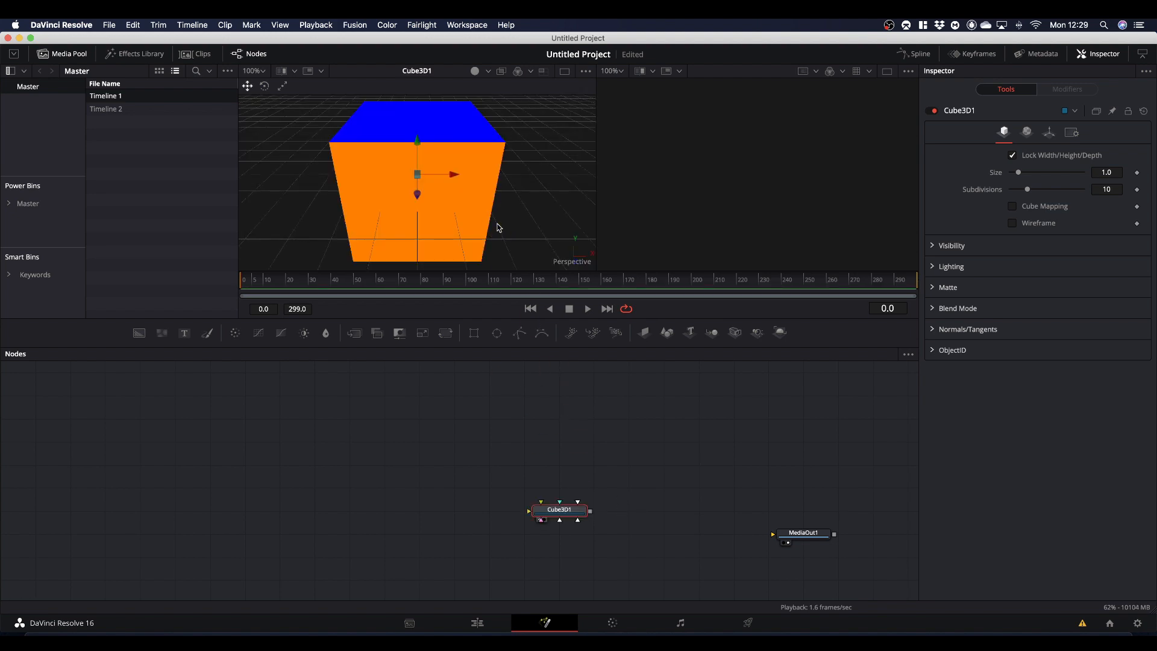
# - Flatten the cube by unlocking its X/Y/Z scale and setting the Y scale to 0.125
pyautogui.press('super')
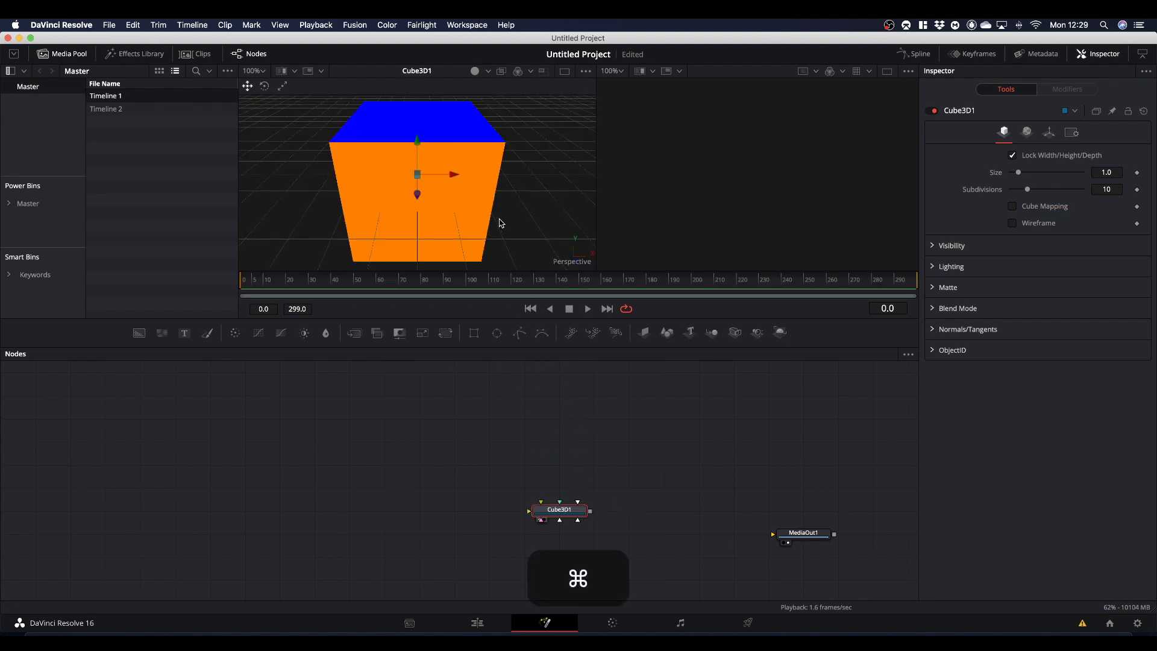
pyautogui.press('super+alt')
pyautogui.moveTo(505, 224); pyautogui.dragTo(511, 198)
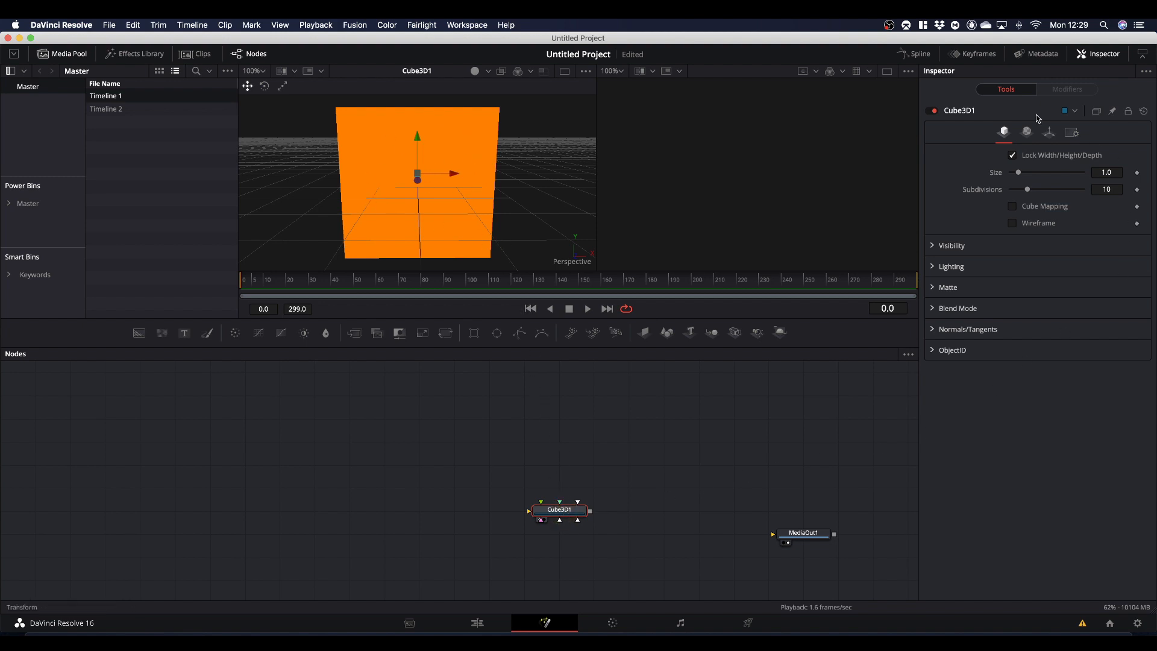
pyautogui.click(1050, 132)
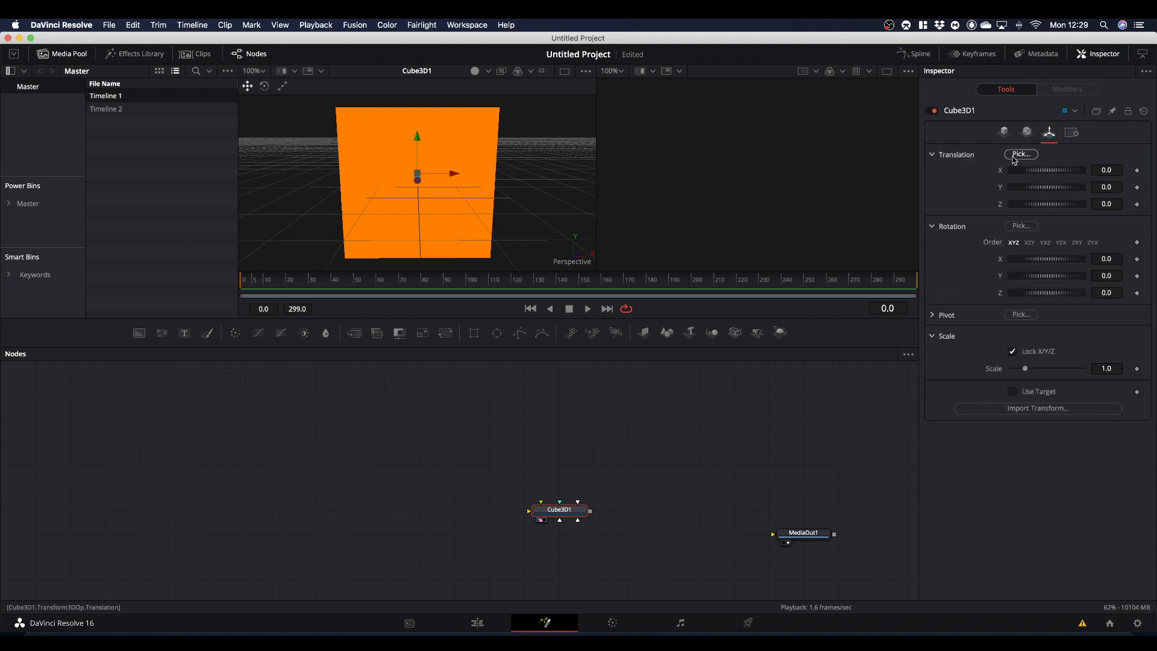
pyautogui.click(1013, 352)
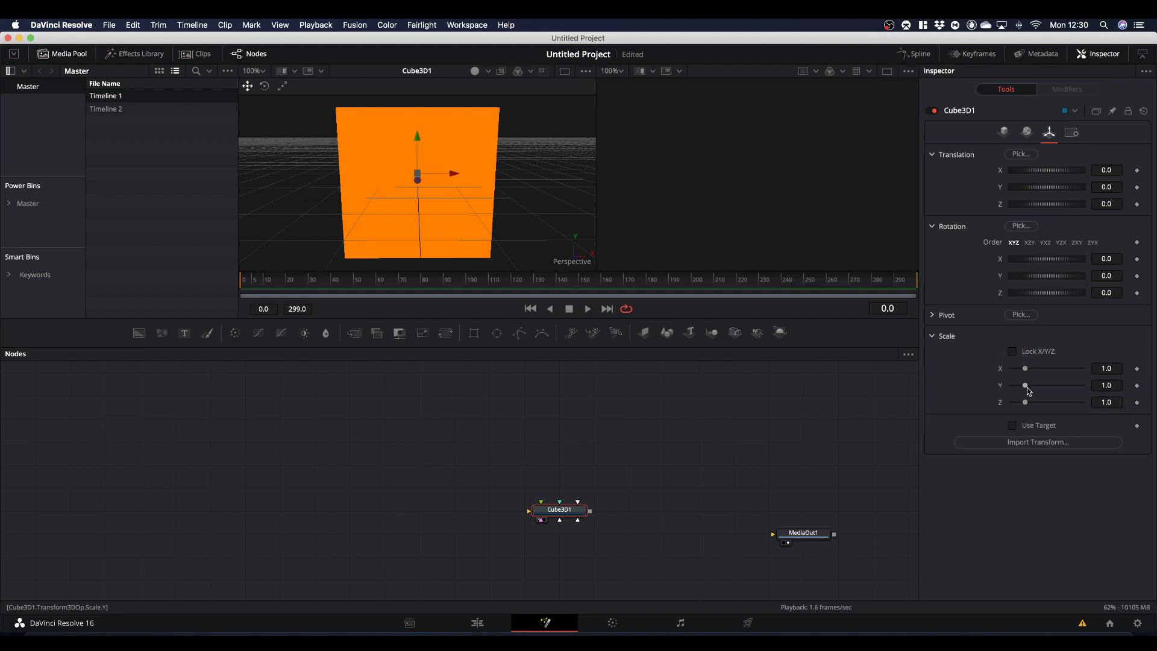
pyautogui.moveTo(1030, 391); pyautogui.dragTo(1024, 389)
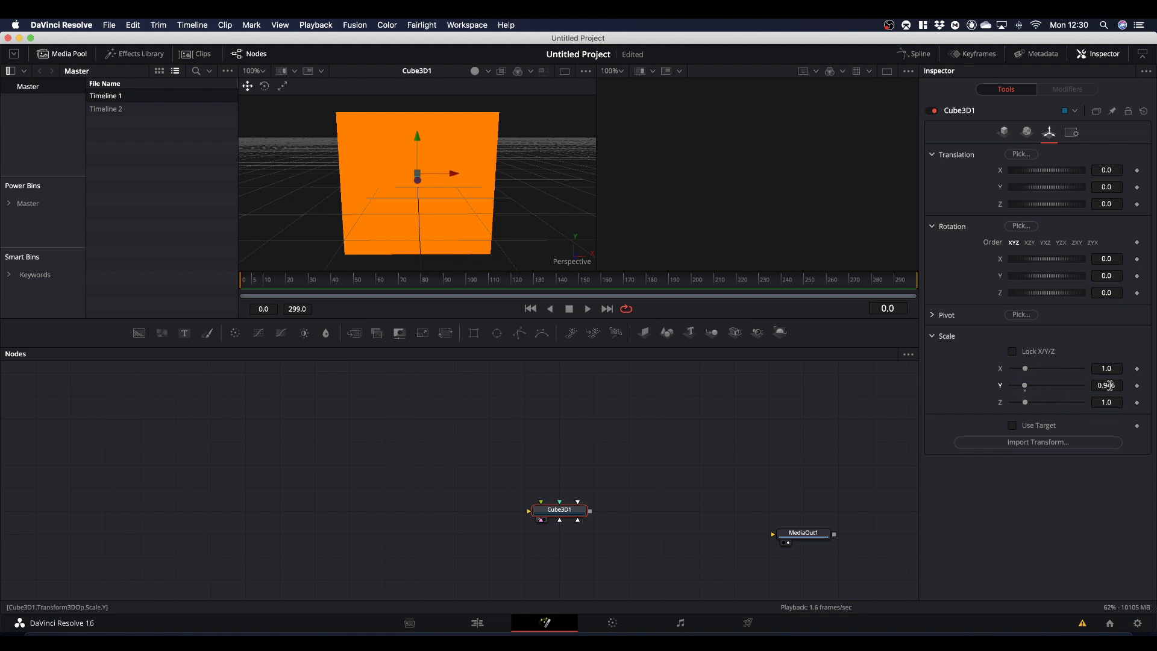
pyautogui.click(1110, 386)
pyautogui.write('.125')
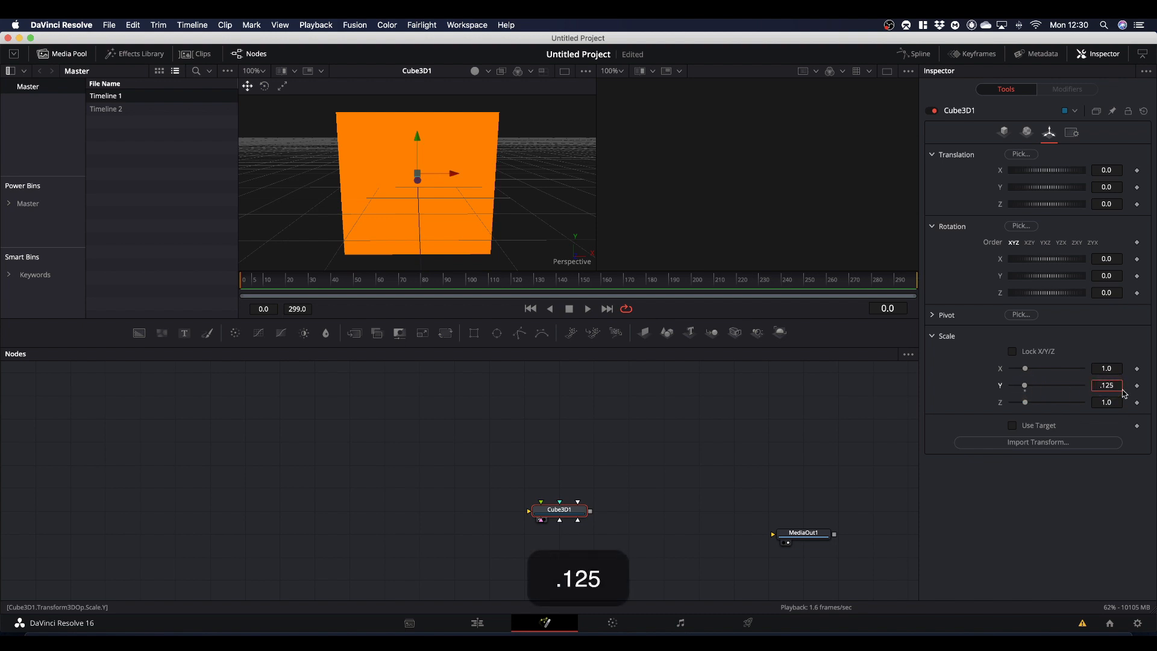
pyautogui.press('Return')
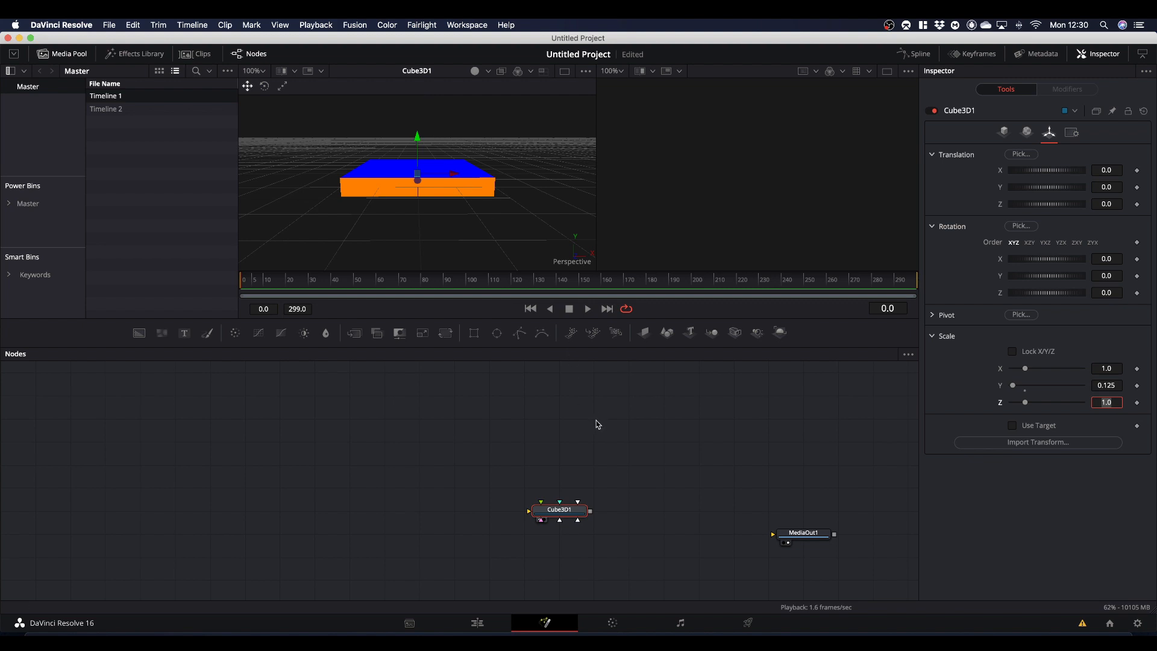
pyautogui.click(971, 509)
# - Animate the cube's Y rotation with keyframes of 0 at frame 0 and 90 at frame 60
pyautogui.moveTo(359, 279); pyautogui.dragTo(210, 292)
pyautogui.click(1137, 276)
pyautogui.moveTo(329, 288); pyautogui.dragTo(380, 297)
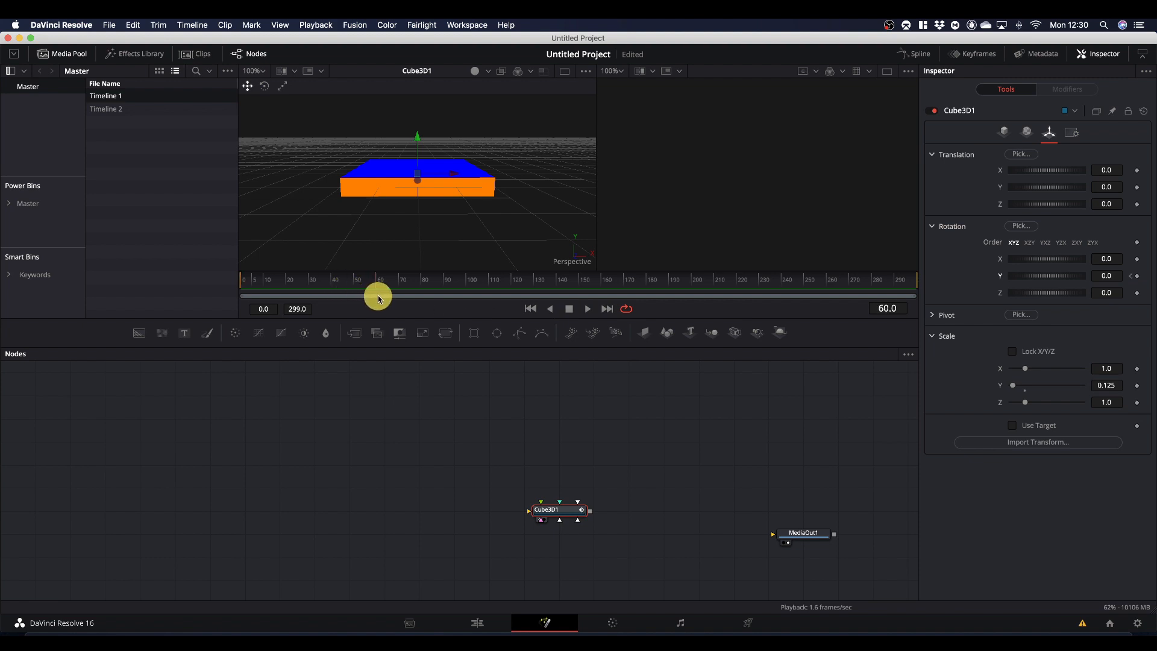
pyautogui.click(1104, 275)
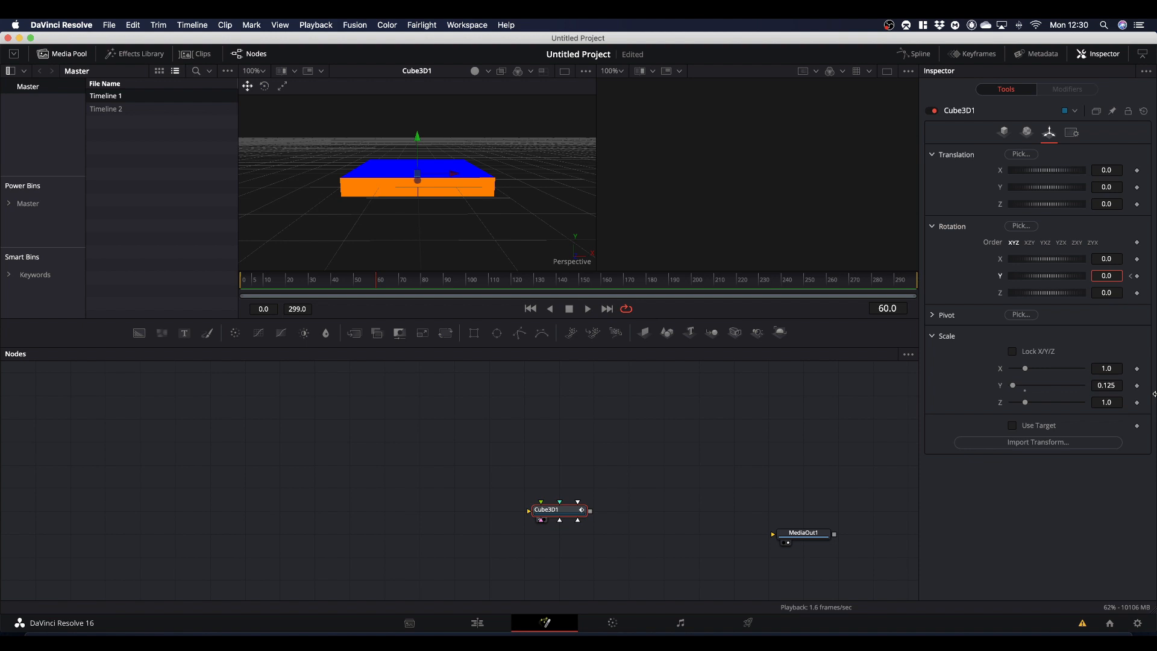
pyautogui.write('9')
pyautogui.click(1061, 542)
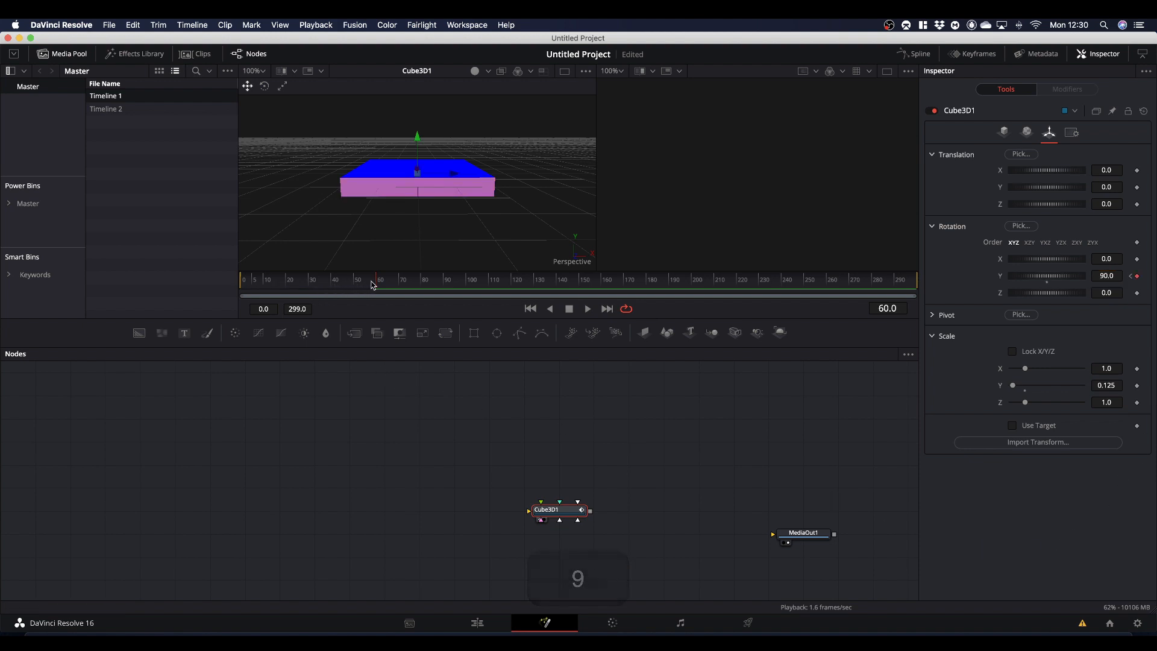
# - Play the cube's rotation animation from the first frame and return the playhead to frame 0
pyautogui.moveTo(374, 283); pyautogui.dragTo(190, 303)
pyautogui.press('space')
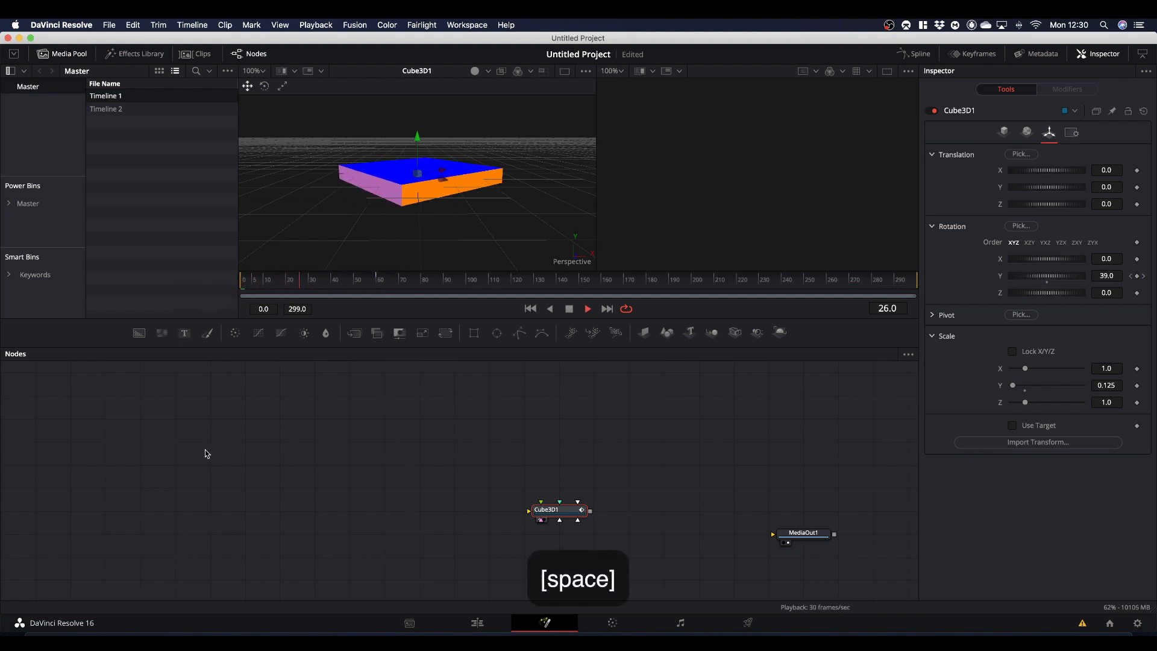
pyautogui.press('space')
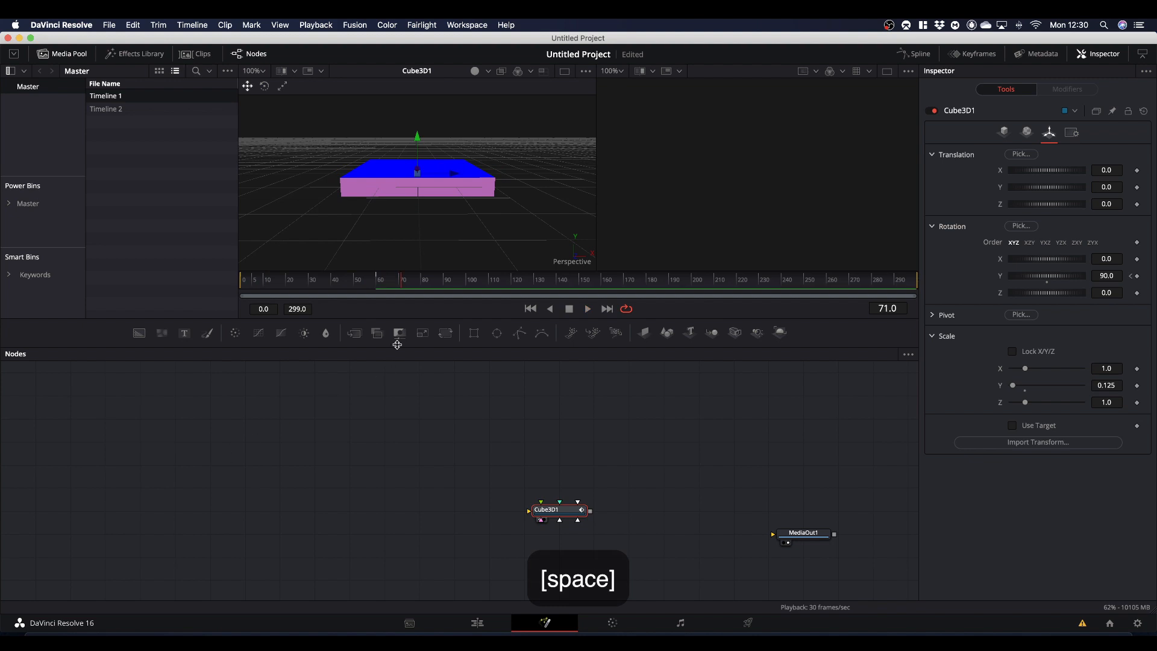
pyautogui.moveTo(403, 285); pyautogui.dragTo(217, 301)
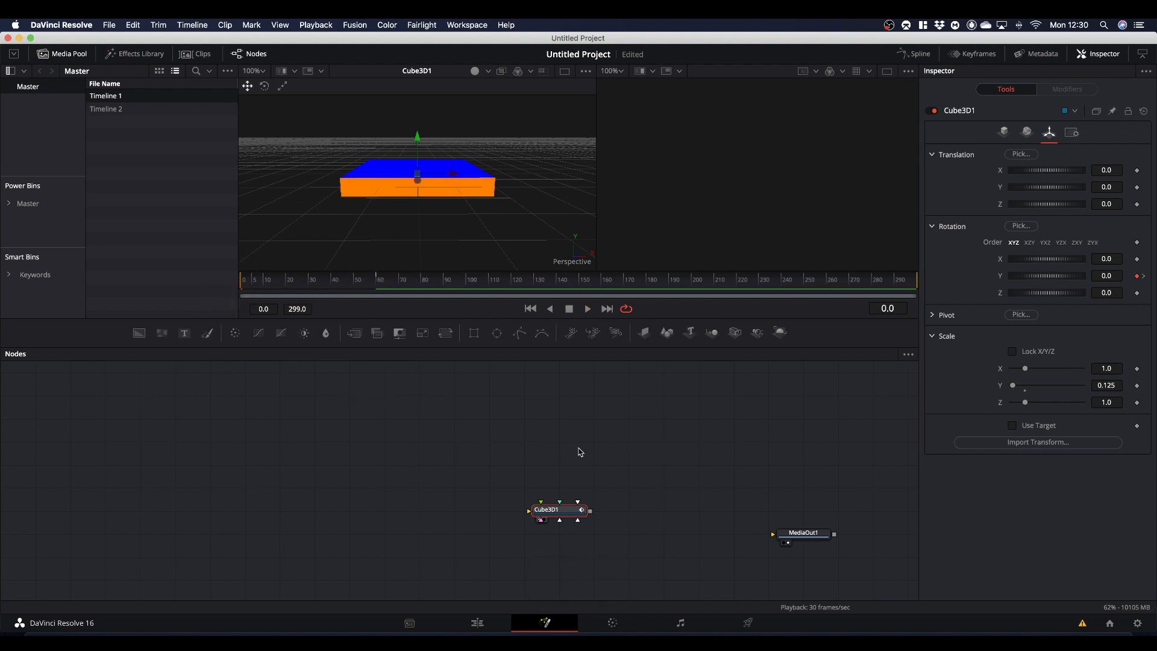
# - Save the project, then attach a Duplicate 3D node to Cube3D1, placed directly above it and shown in the first viewer
pyautogui.press('super+s')
pyautogui.hotkey('shift', 'space')
pyautogui.write('du')
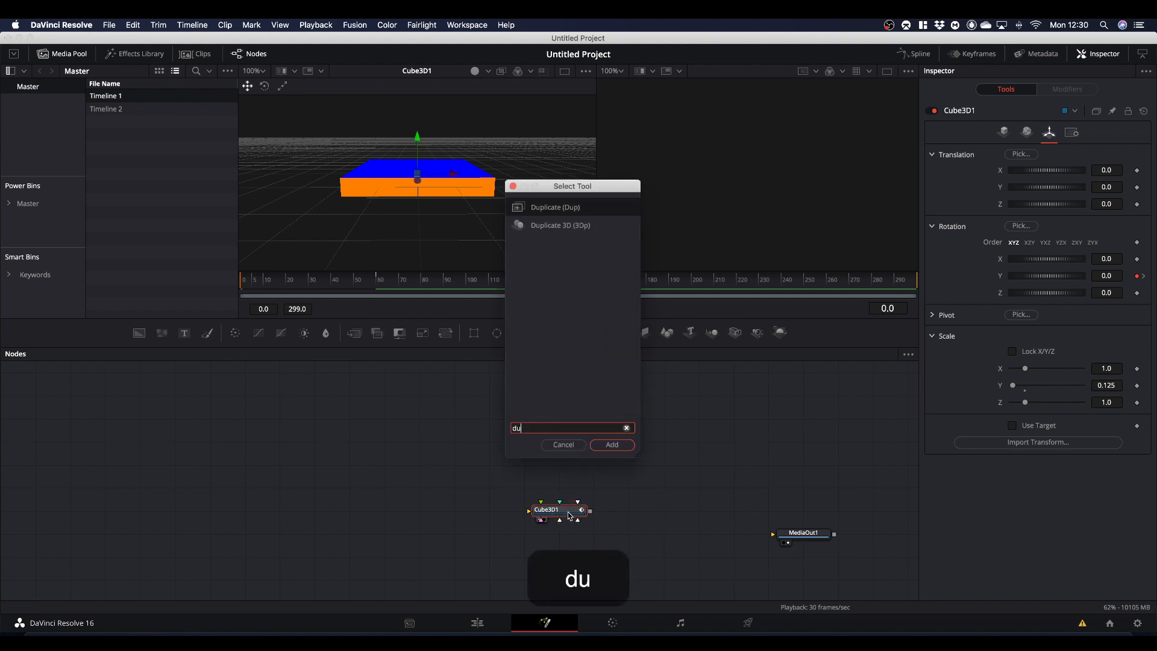
pyautogui.write('plicate')
pyautogui.click(552, 226)
pyautogui.click(611, 445)
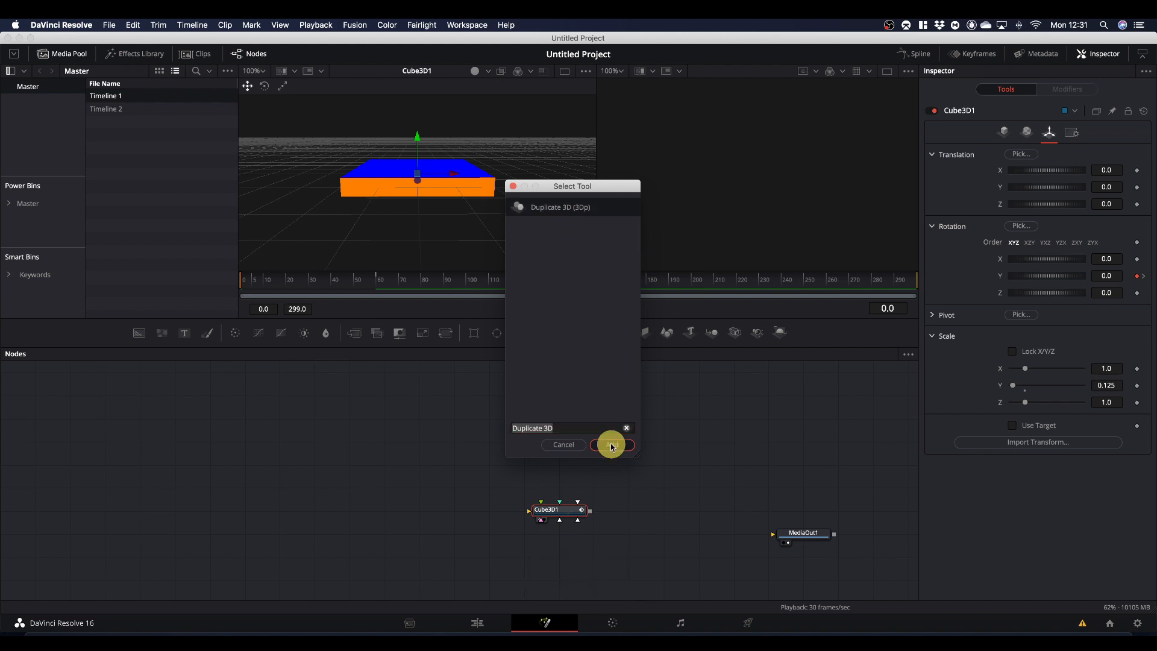
pyautogui.moveTo(632, 508); pyautogui.dragTo(552, 486)
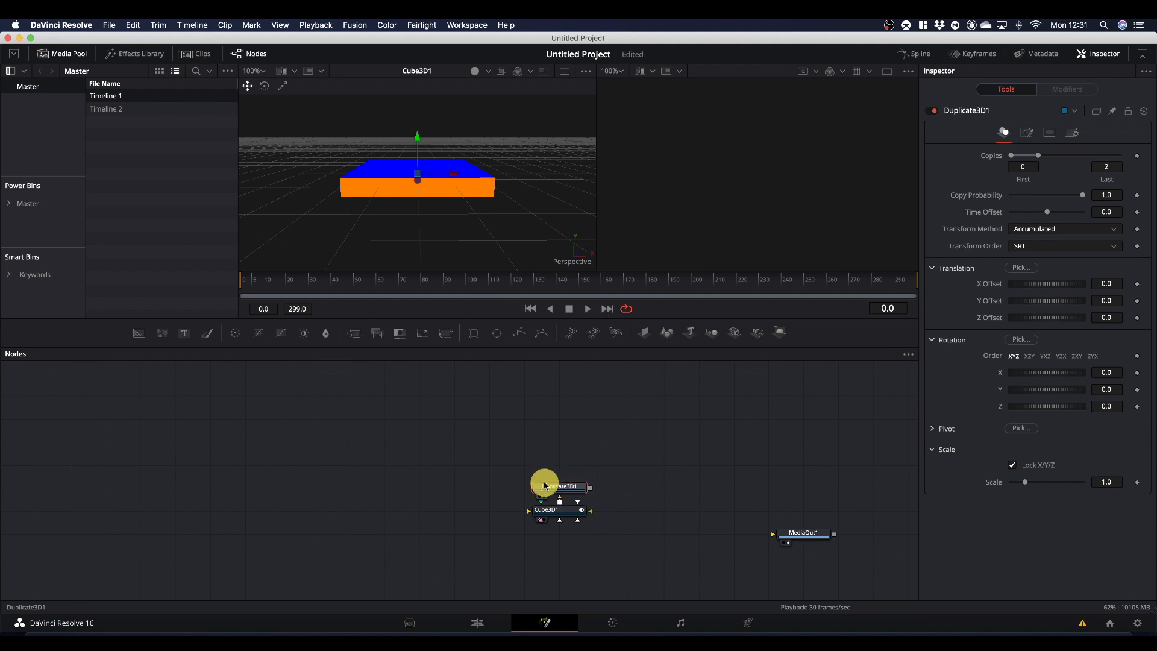
pyautogui.press('1')
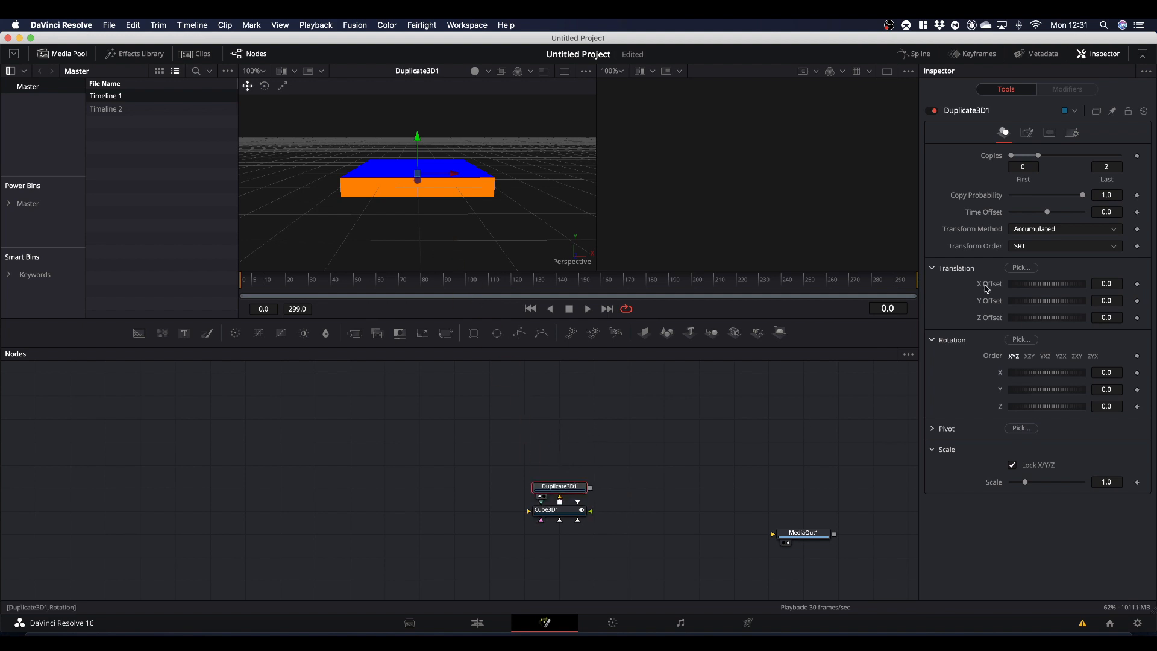
# - Set the Duplicate 3D node's last copy to 8 and its Y translation offset to 0.125
pyautogui.click(1107, 167)
pyautogui.press('8')
pyautogui.write('8')
pyautogui.click(1033, 551)
pyautogui.moveTo(1033, 304); pyautogui.dragTo(1034, 301)
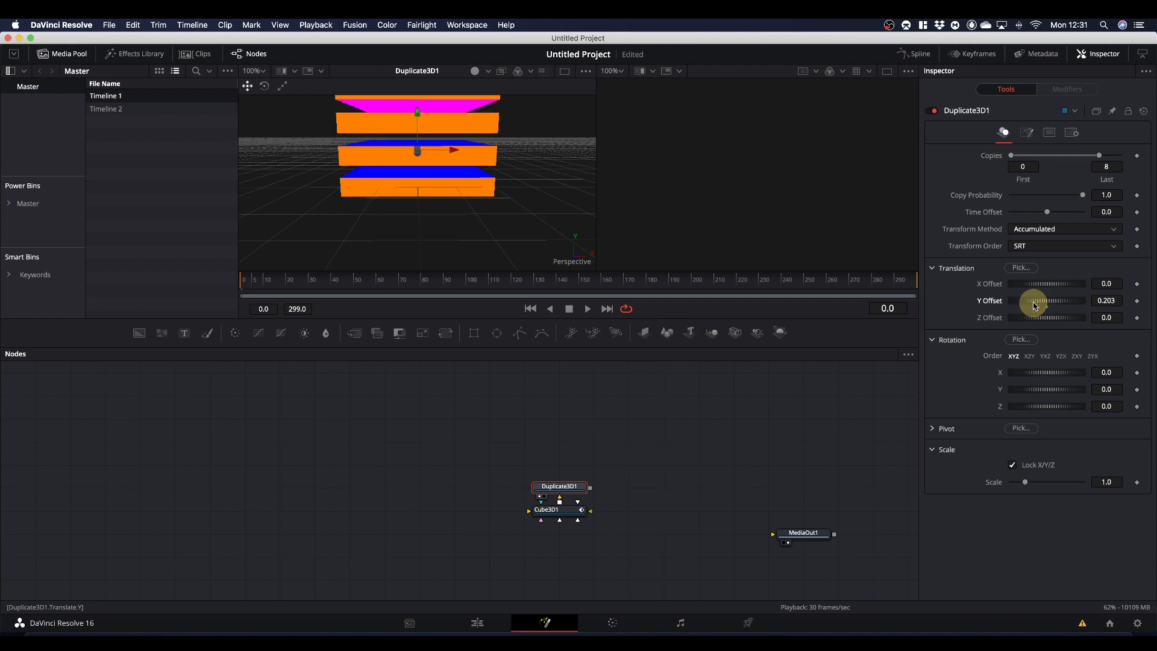
pyautogui.click(1111, 301)
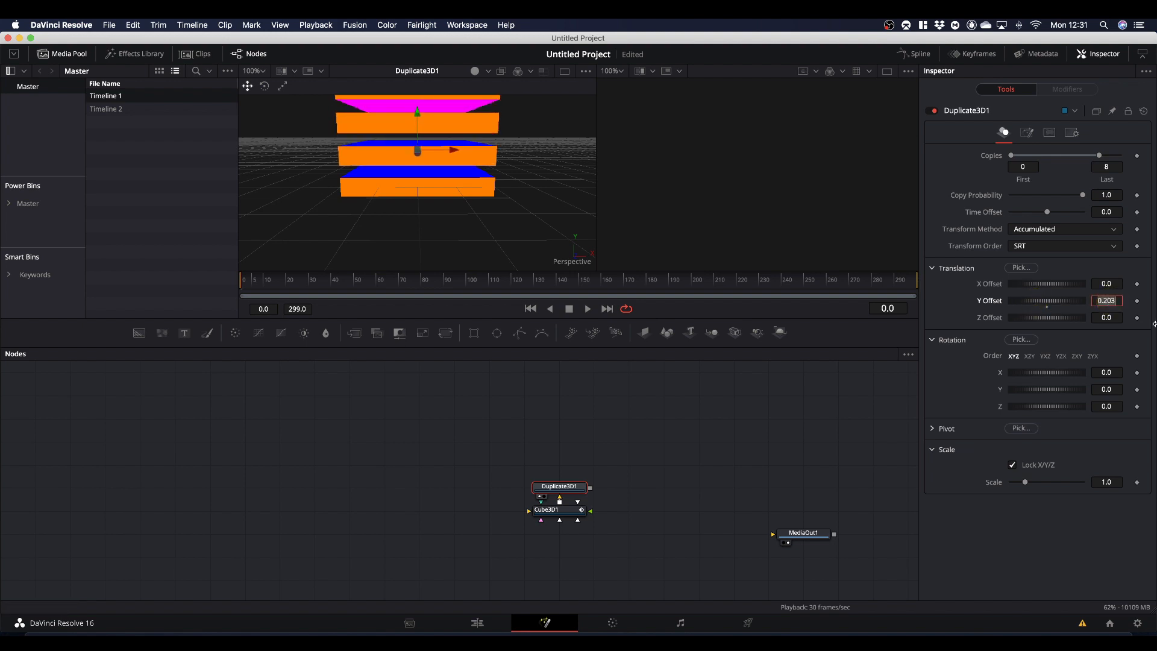
pyautogui.write('.125')
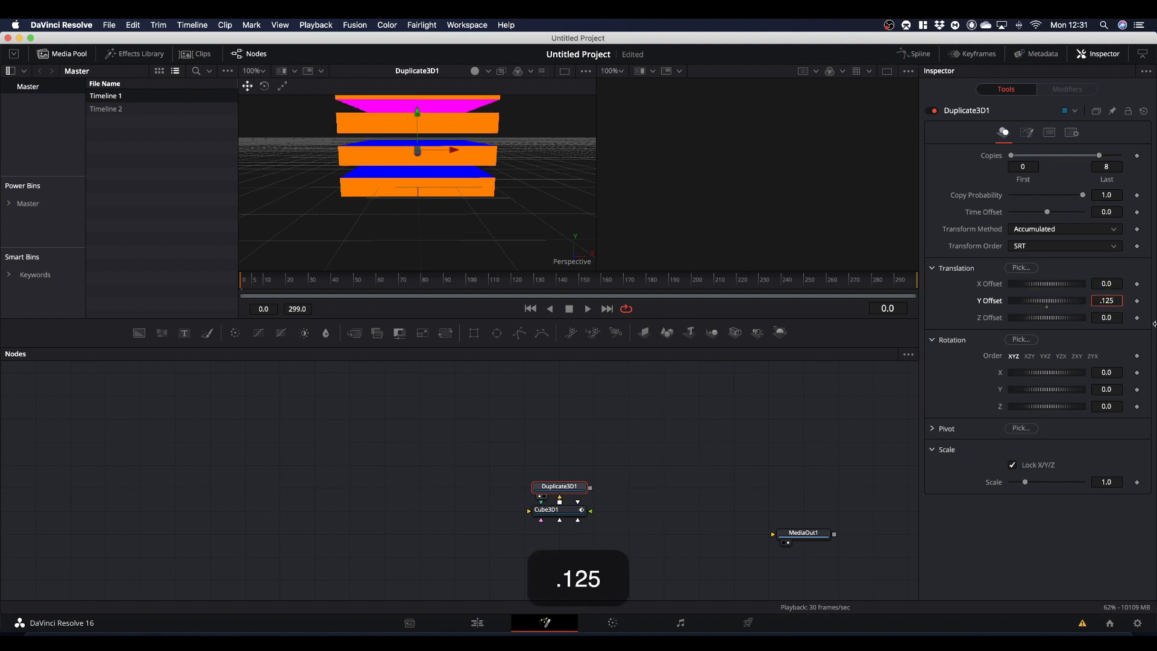
pyautogui.press('Return')
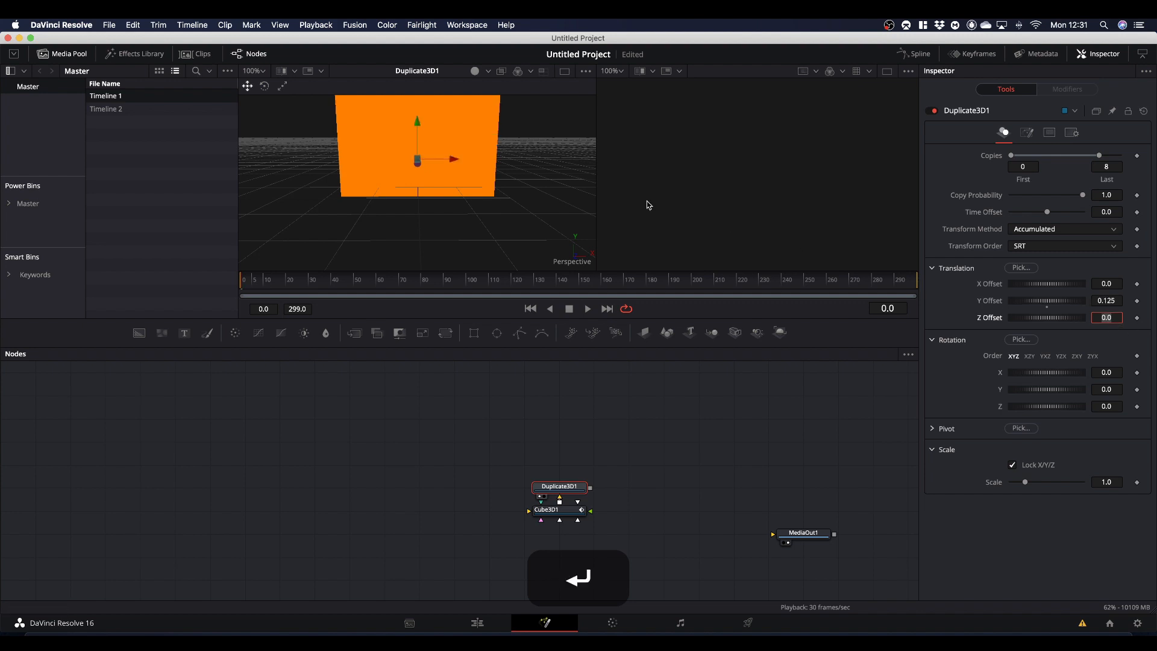
# - Play the rotation of the stacked cube copies and return the playhead to frame 0
pyautogui.scroll(5, 516, 170)
pyautogui.scroll(5, 516, 171)
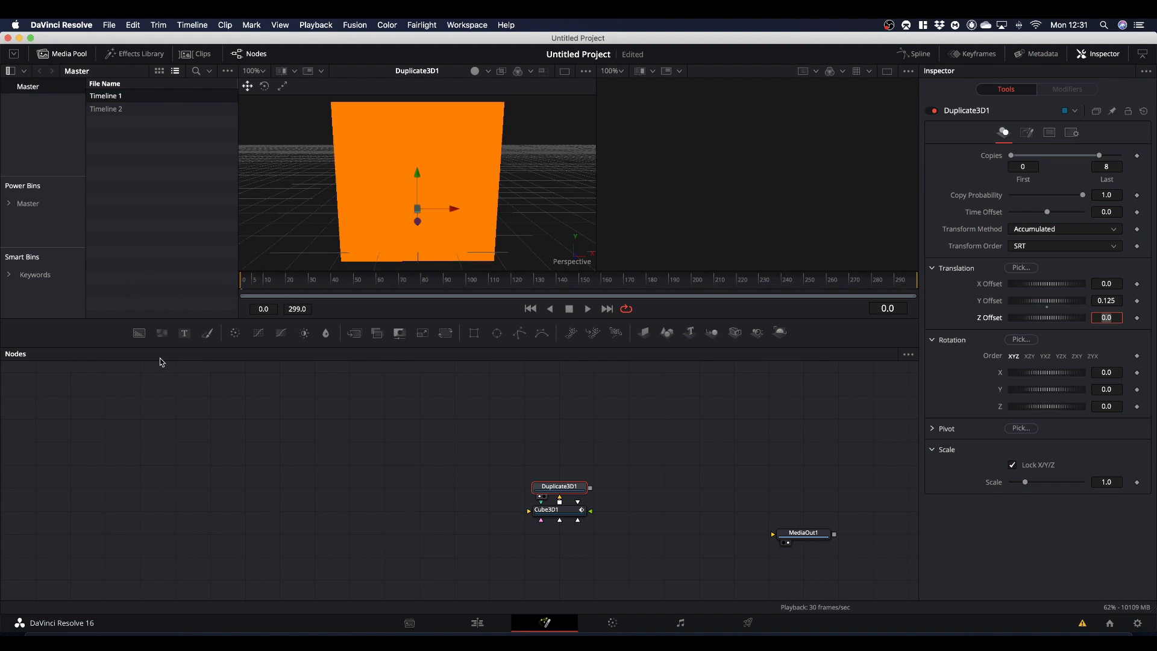
pyautogui.press('space')
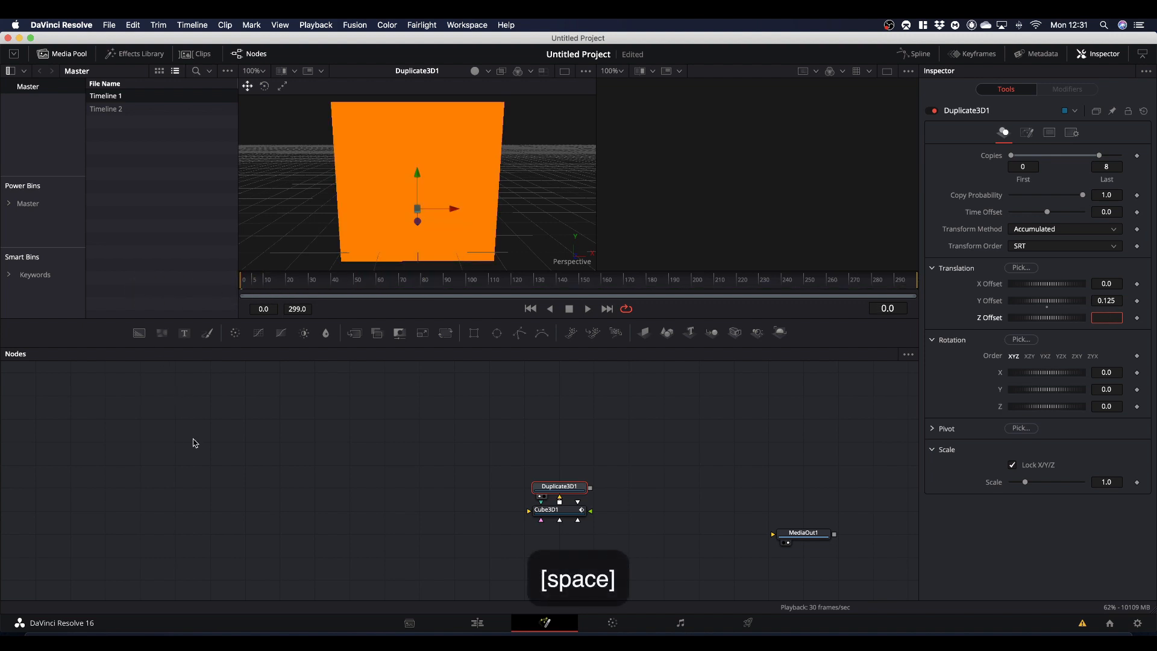
pyautogui.click(227, 446)
pyautogui.press('space')
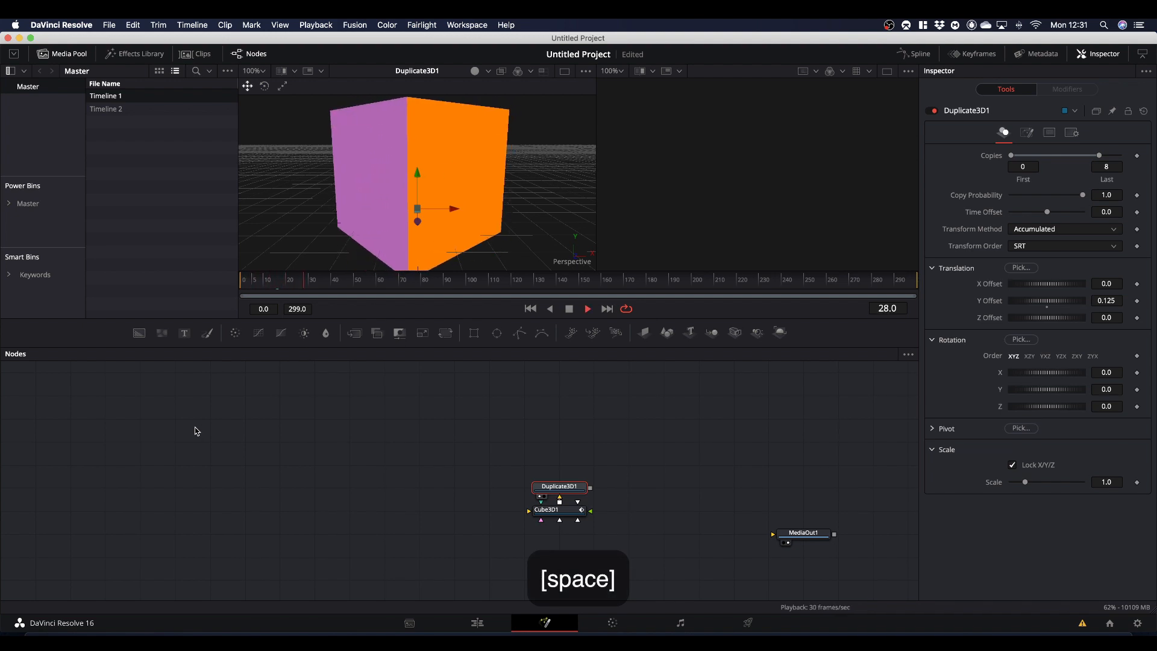
pyautogui.press('space')
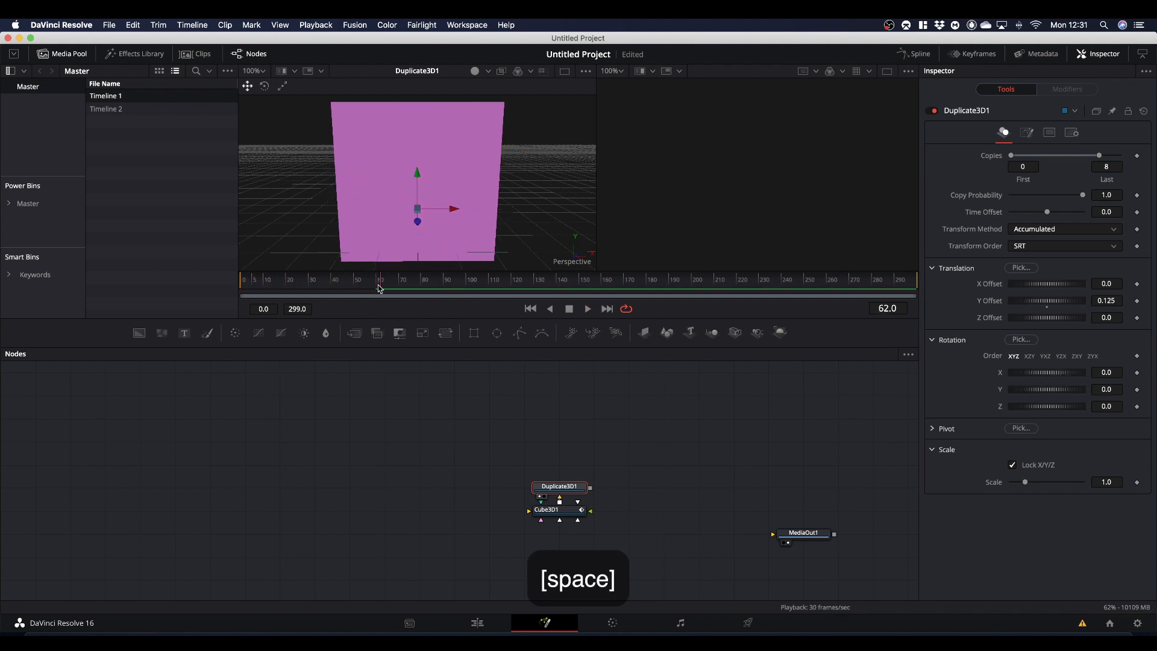
pyautogui.moveTo(381, 285); pyautogui.dragTo(207, 289)
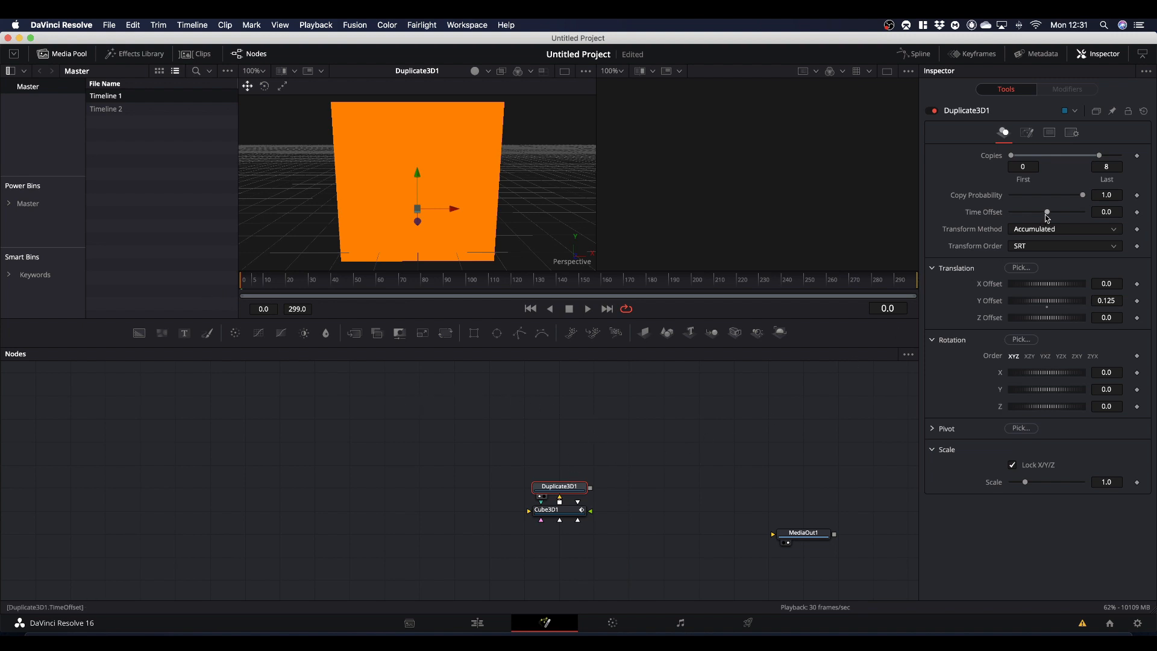
# - Set the Time Offset of the Duplicate 3D node to -5
pyautogui.click(1106, 212)
pyautogui.write('-5')
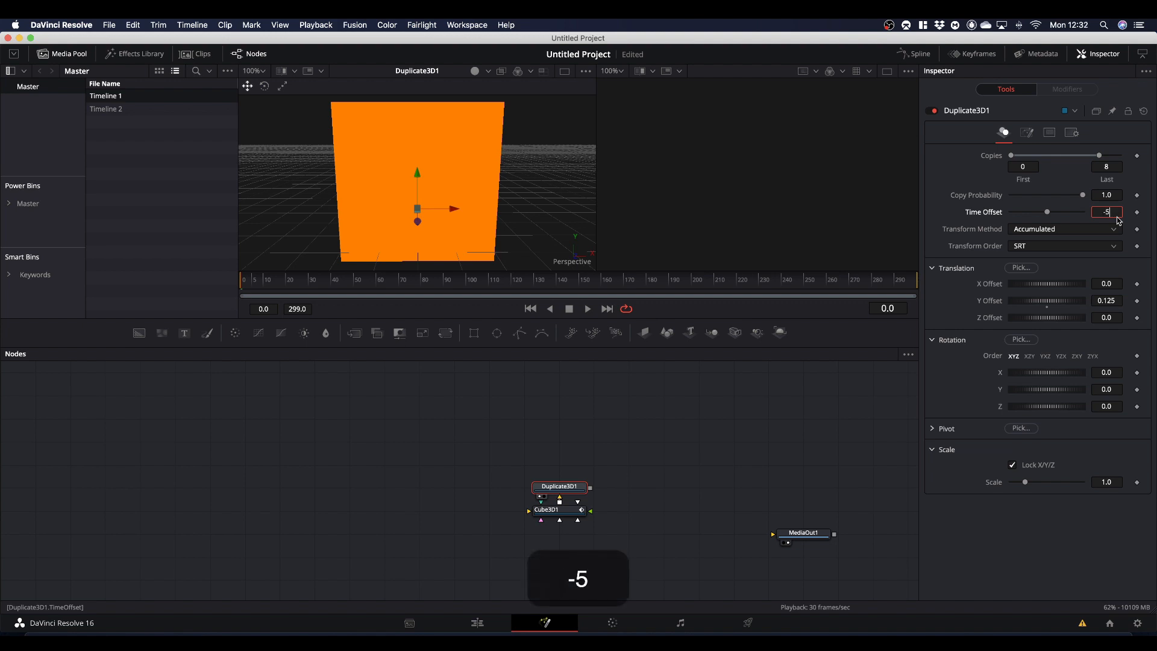
pyautogui.click(1034, 530)
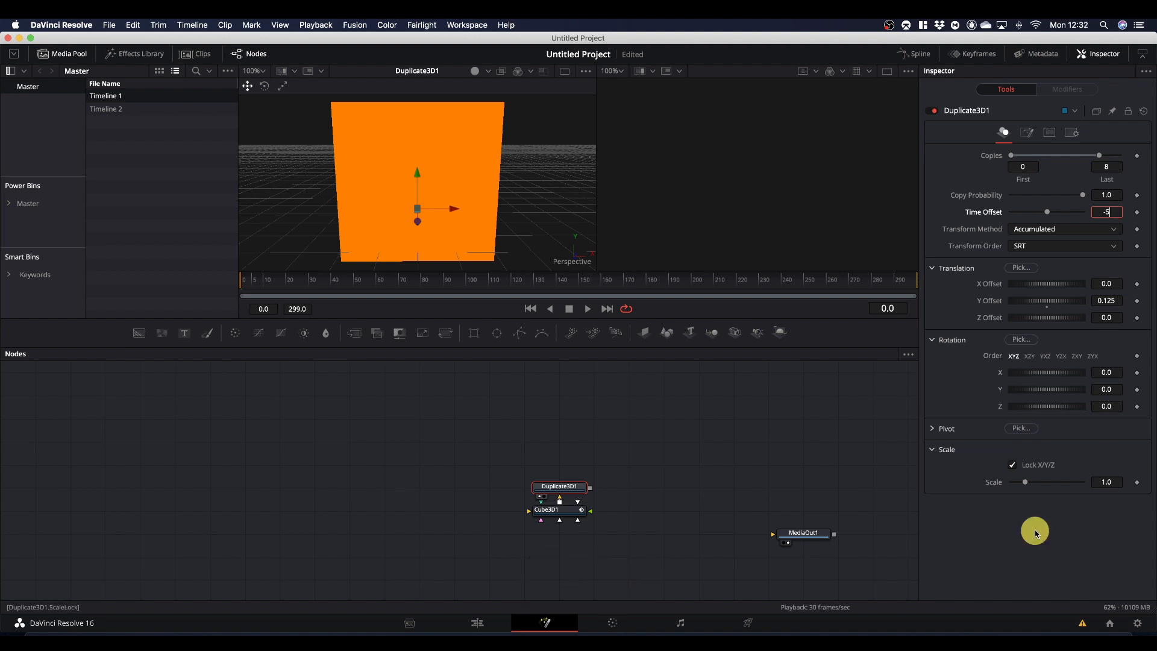
# - Play the time-offset animation of the copies and move the playhead back to the first frame
pyautogui.press('space')
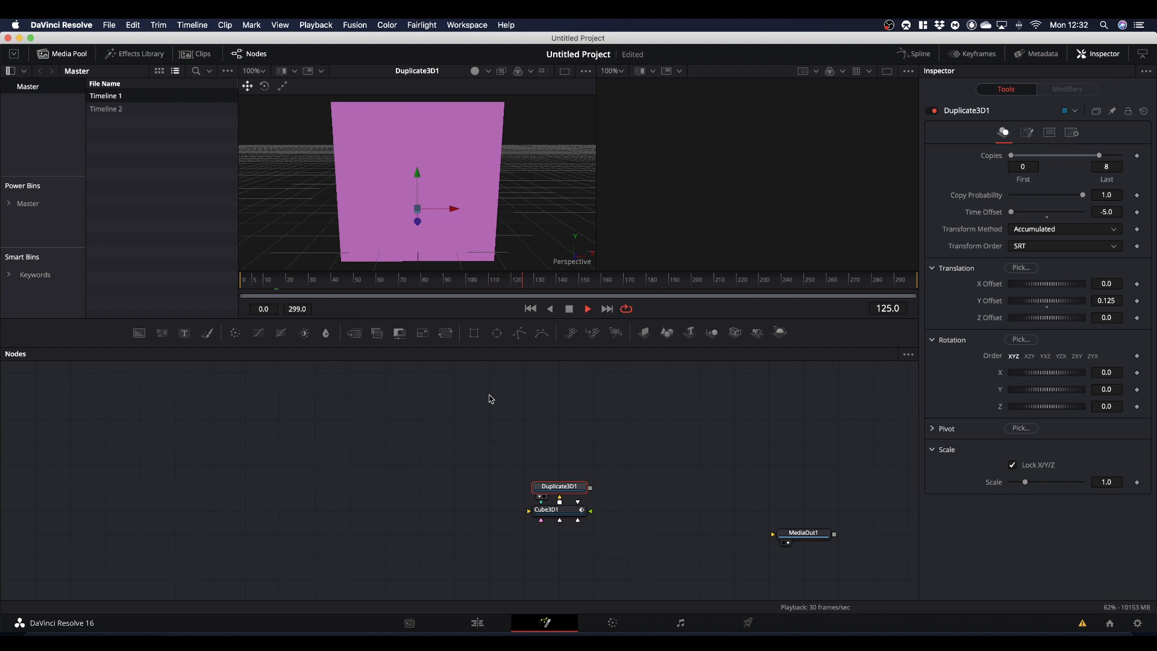
pyautogui.press('space')
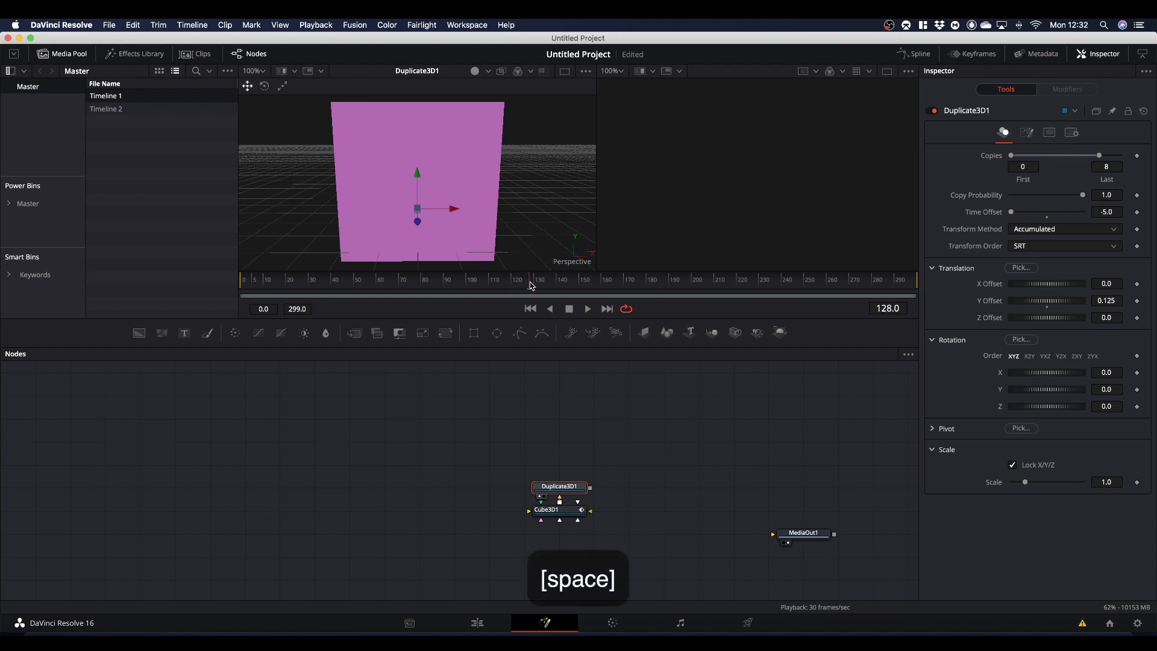
pyautogui.moveTo(531, 286); pyautogui.dragTo(228, 291)
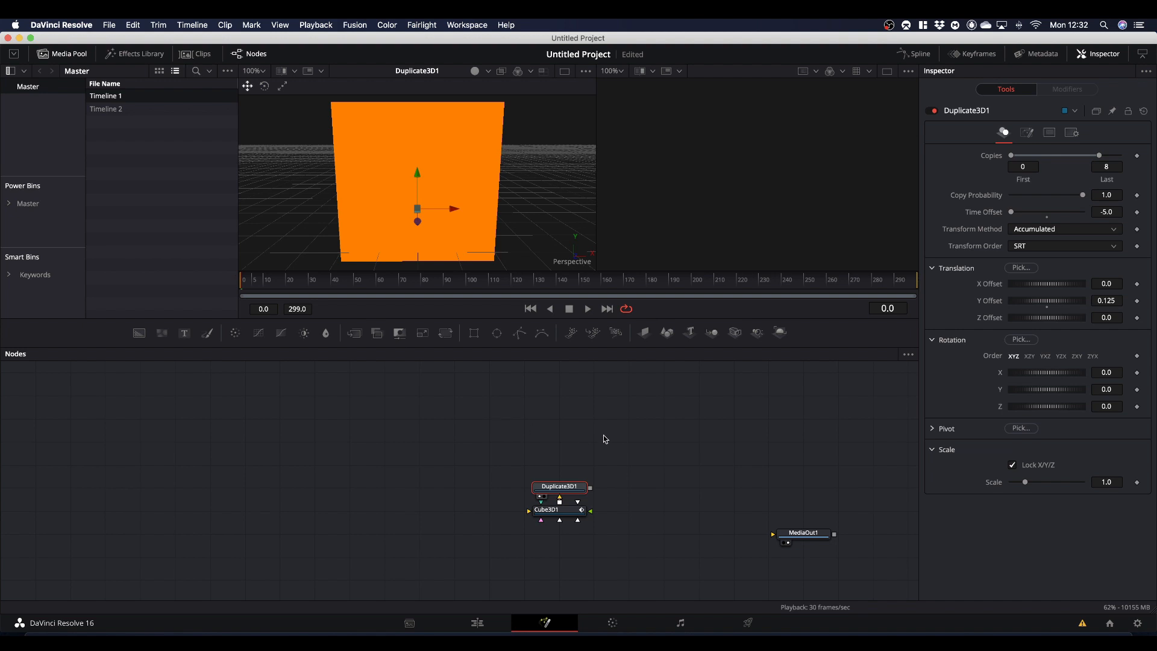
# - Add an unconnected Blinn material node and place it directly below Cube3D1
pyautogui.scroll(-2, 602, 439)
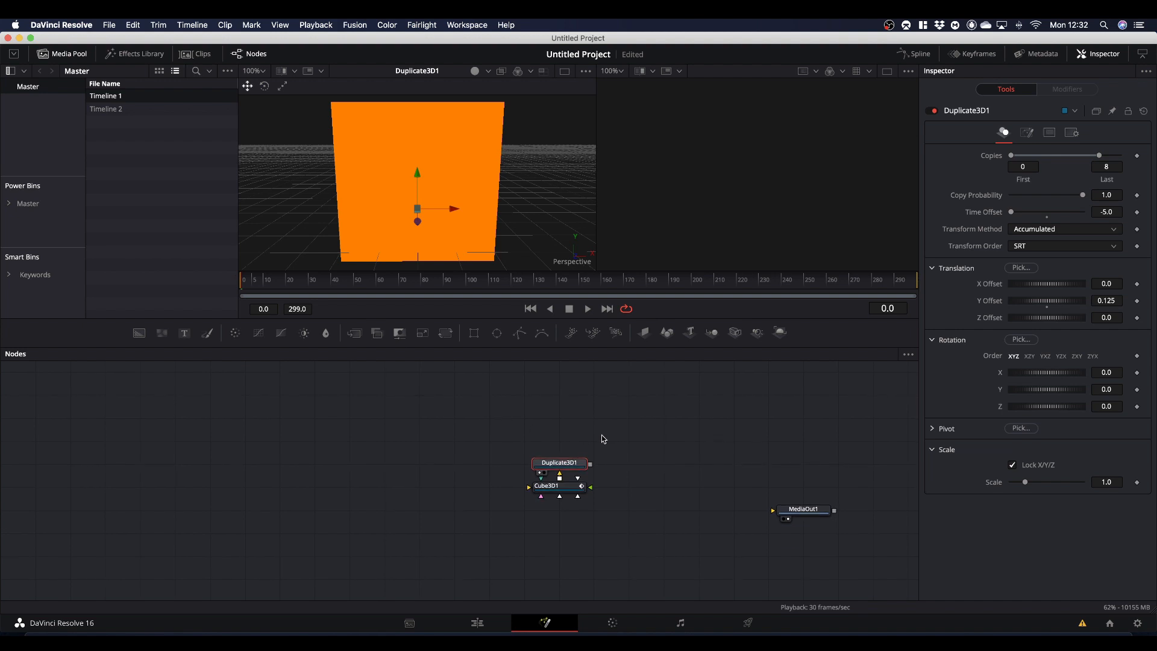
pyautogui.click(569, 555)
pyautogui.hotkey('shift', 'space')
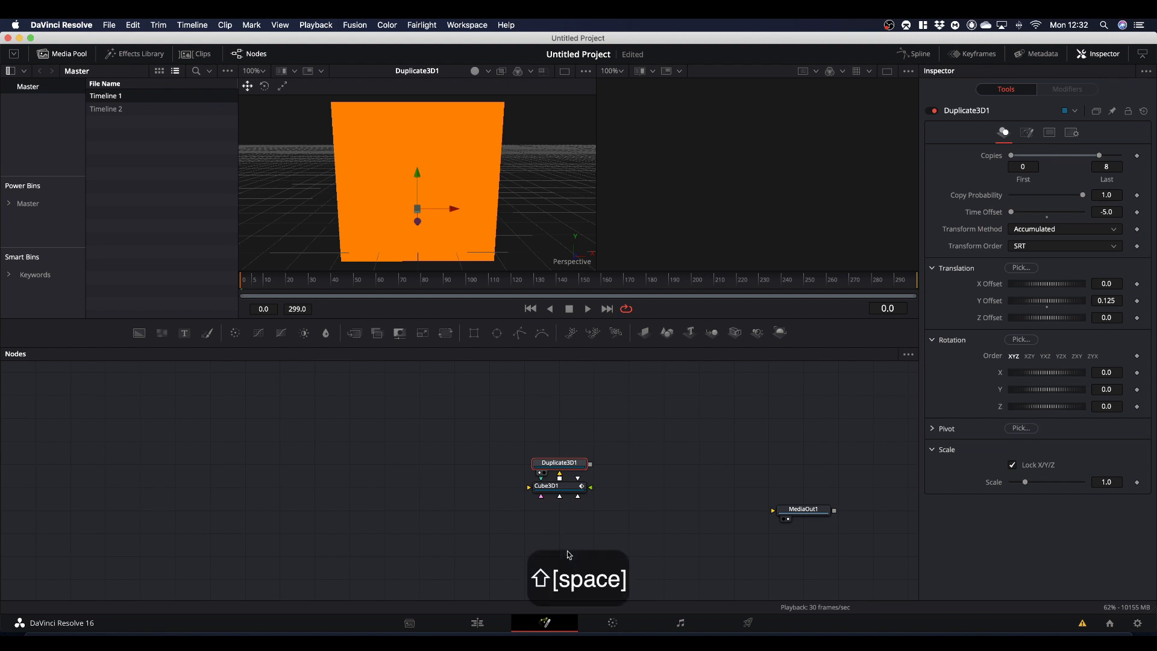
pyautogui.write('blinn')
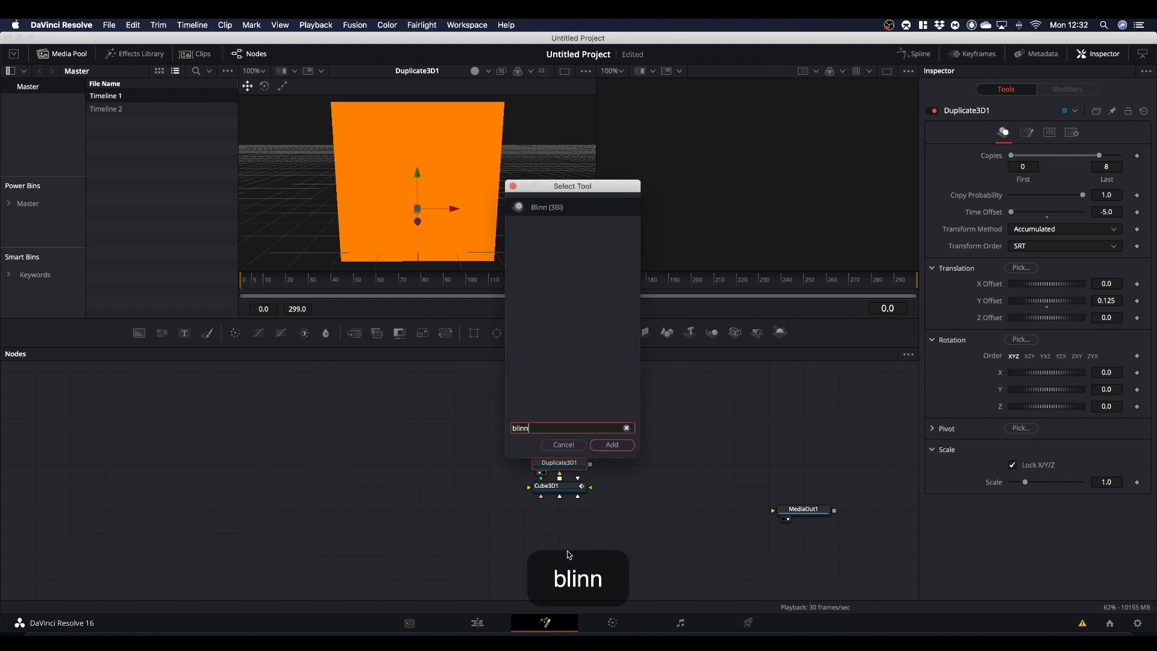
pyautogui.press('Return')
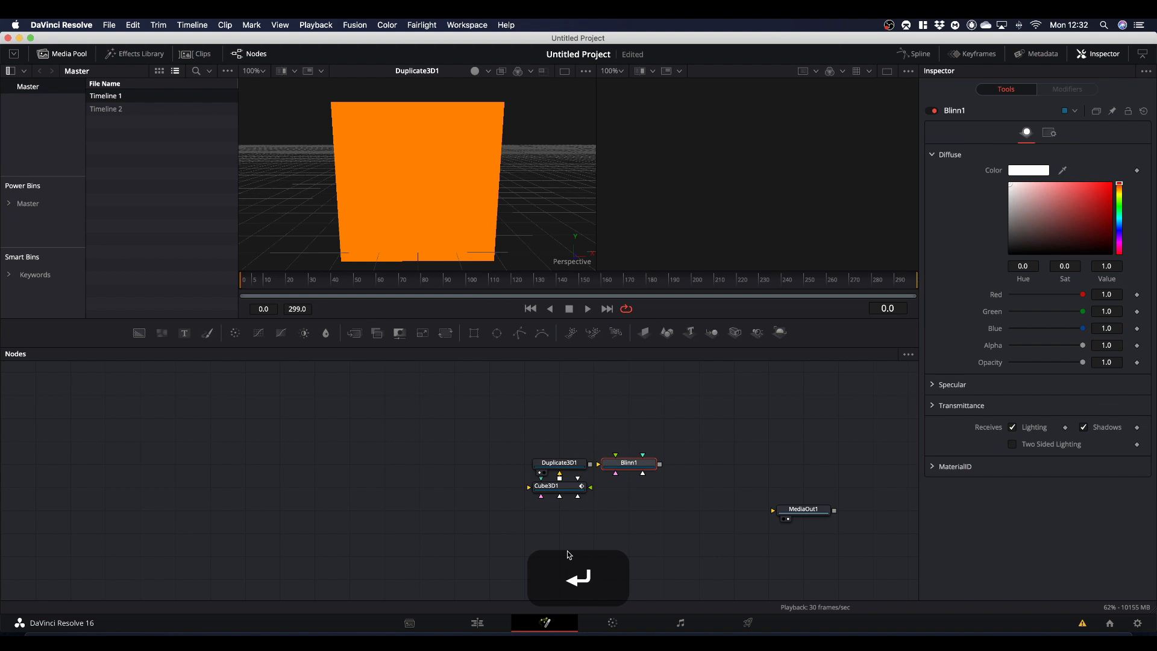
pyautogui.moveTo(627, 464); pyautogui.dragTo(571, 540)
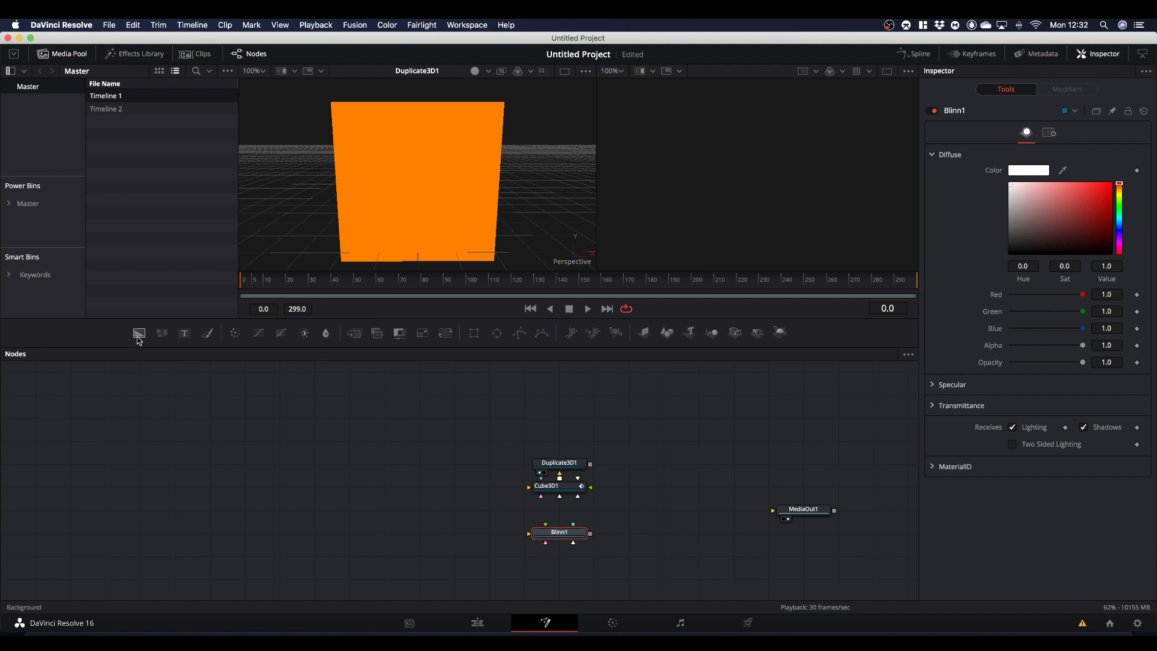
# - Add a white Background node beside Blinn1 and connect it to Blinn1 as the Diffuse Color Material
pyautogui.moveTo(139, 333); pyautogui.dragTo(646, 538)
pyautogui.moveTo(1072, 266); pyautogui.dragTo(941, 208)
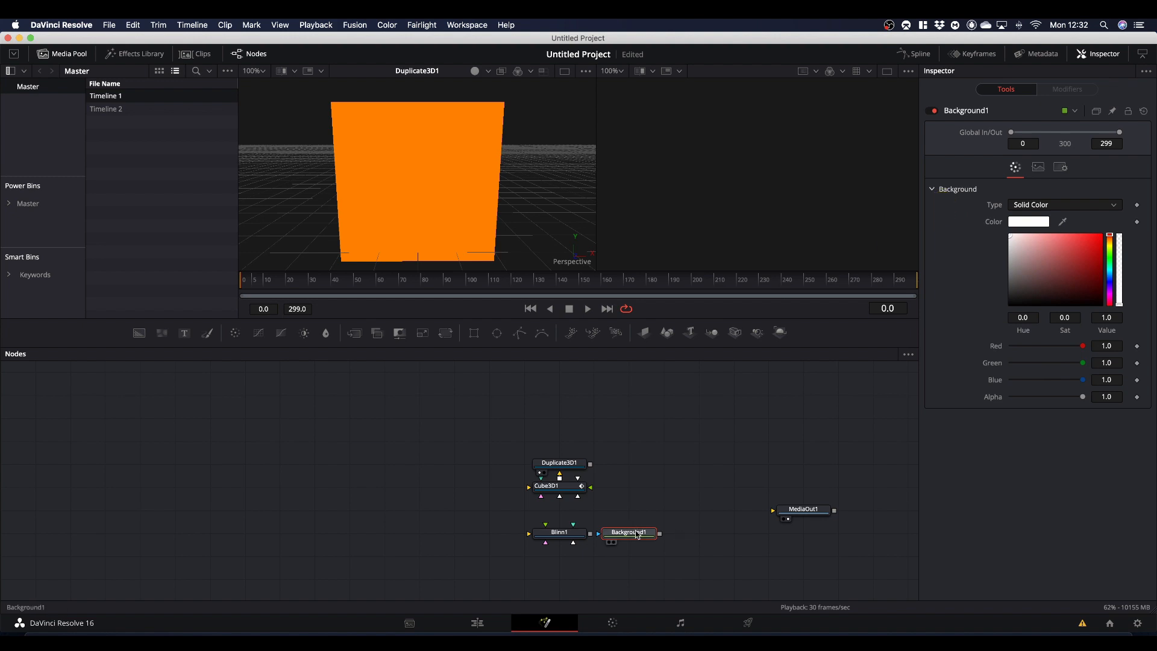
pyautogui.moveTo(636, 530); pyautogui.dragTo(564, 536)
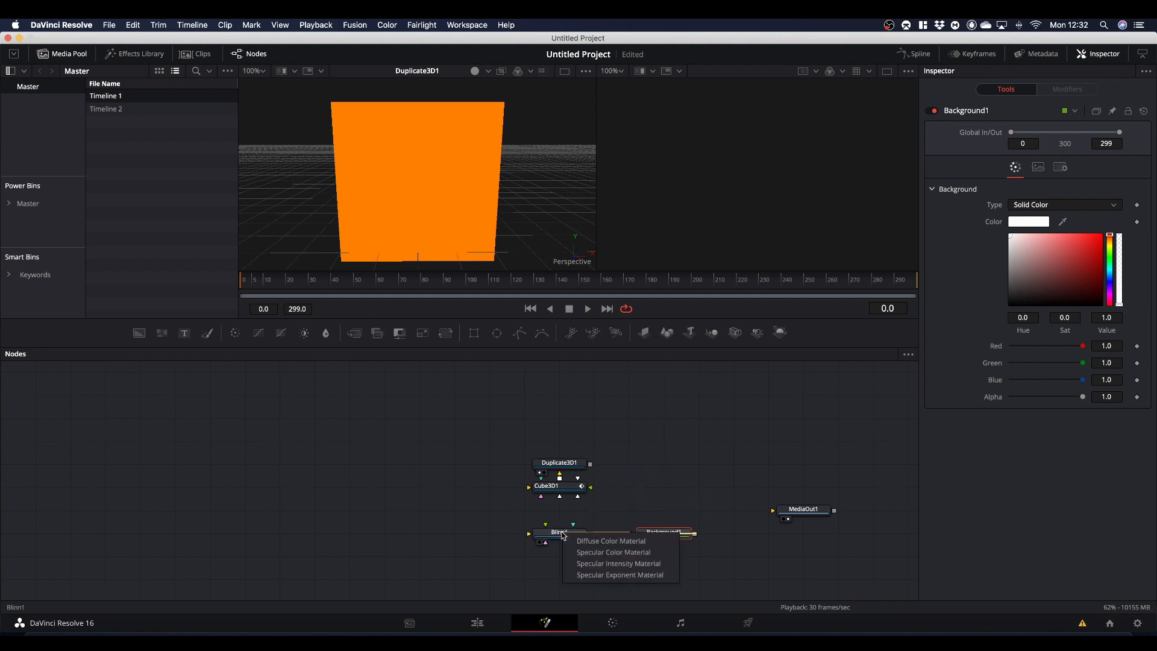
pyautogui.click(598, 545)
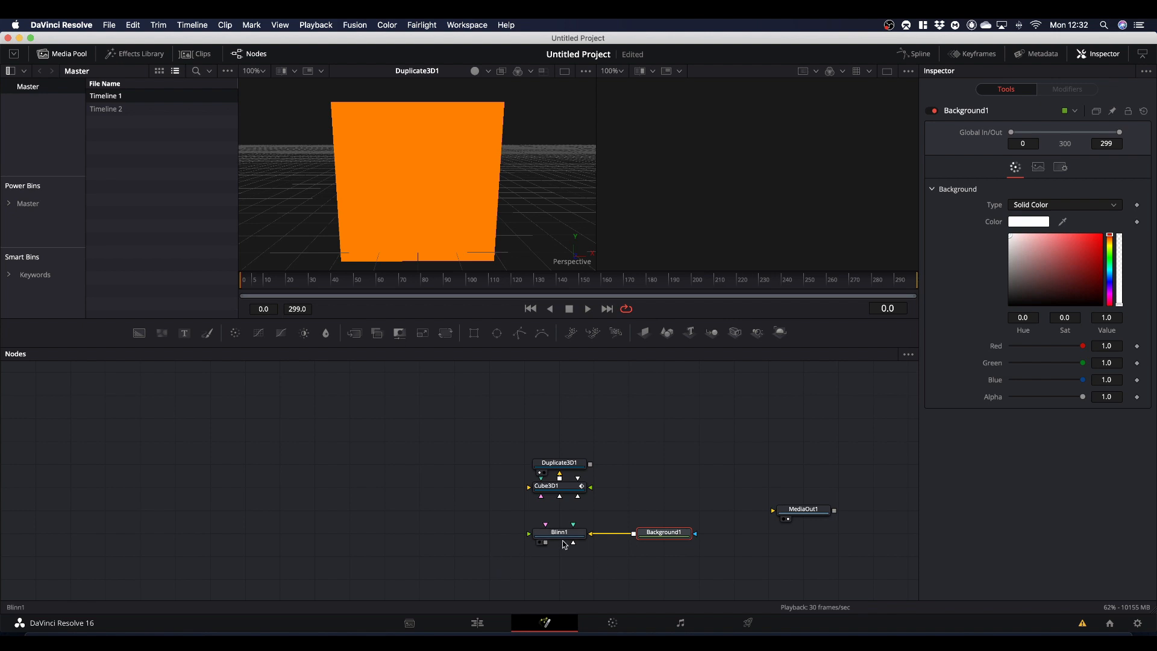
# - Connect Blinn1's output to Cube3D1's Front, Right, Bottom, Top and Back material inputs, then check the cube from another angle
pyautogui.moveTo(548, 546); pyautogui.dragTo(562, 491)
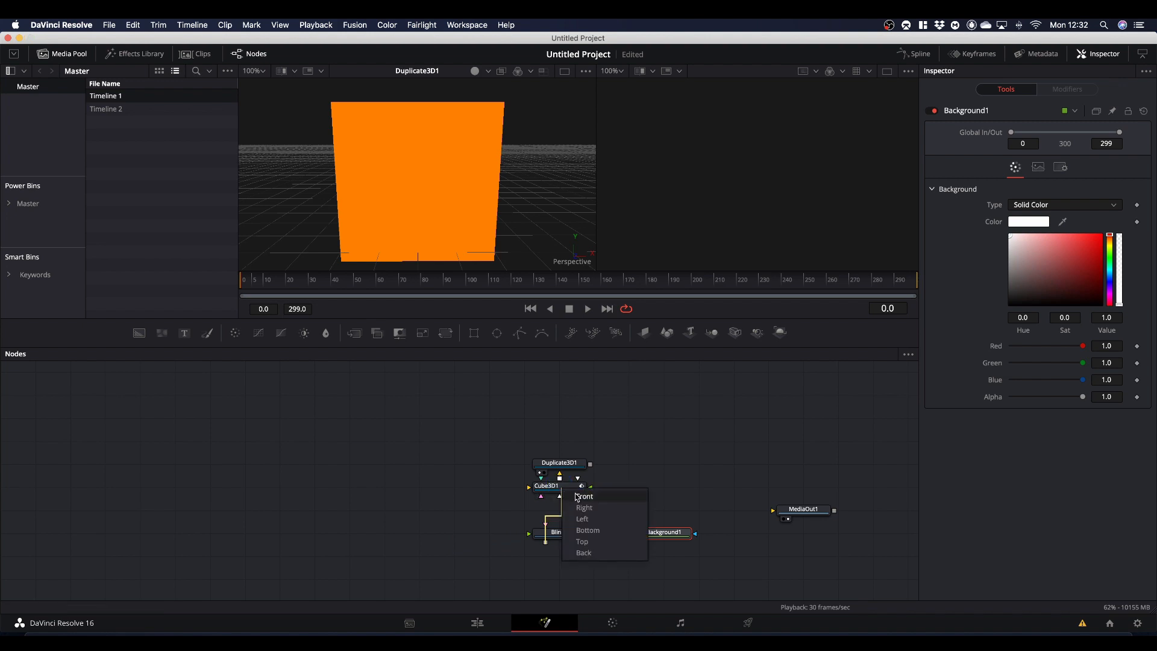
pyautogui.click(582, 499)
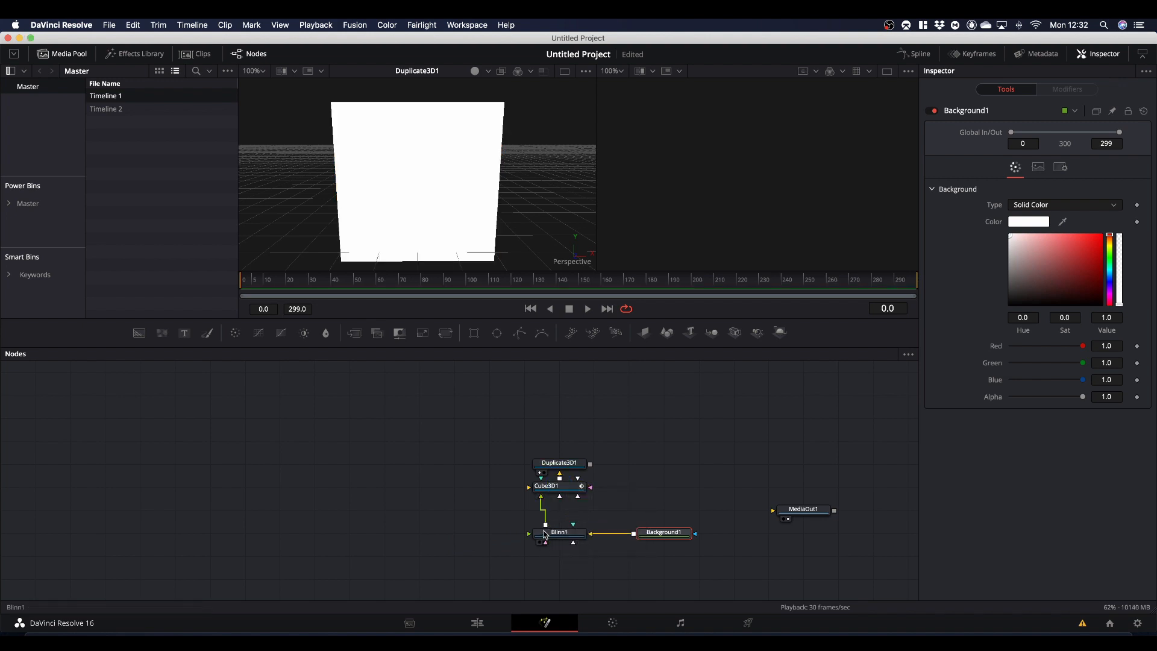
pyautogui.moveTo(547, 527); pyautogui.dragTo(573, 489)
pyautogui.click(582, 509)
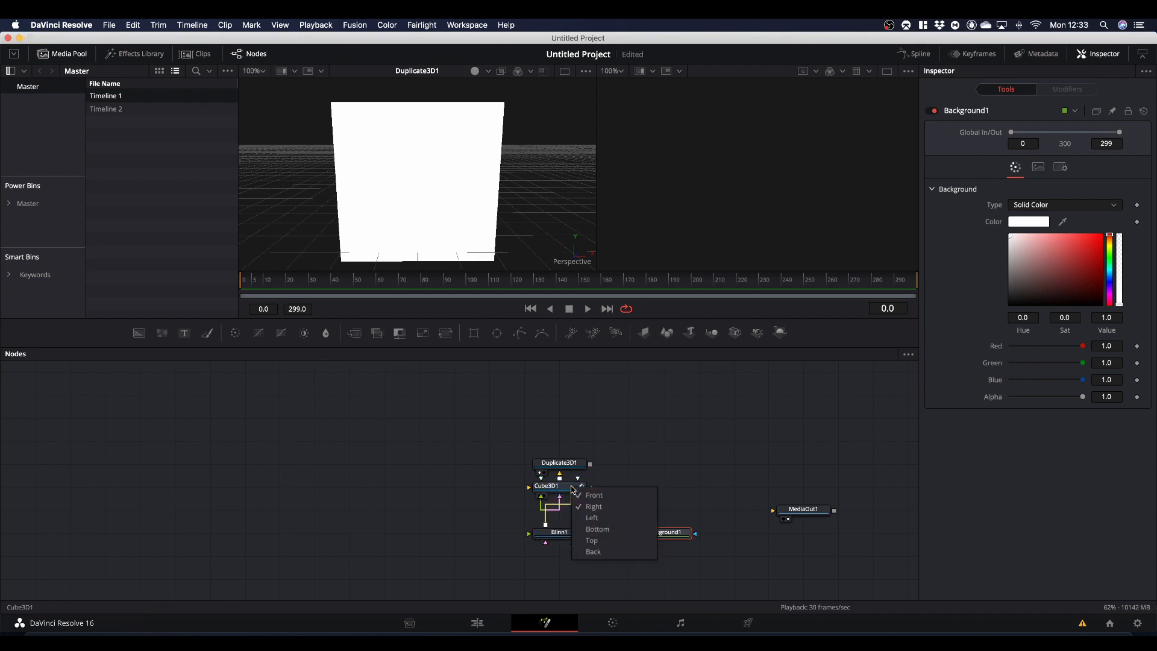
pyautogui.click(589, 530)
pyautogui.moveTo(545, 527); pyautogui.dragTo(572, 493)
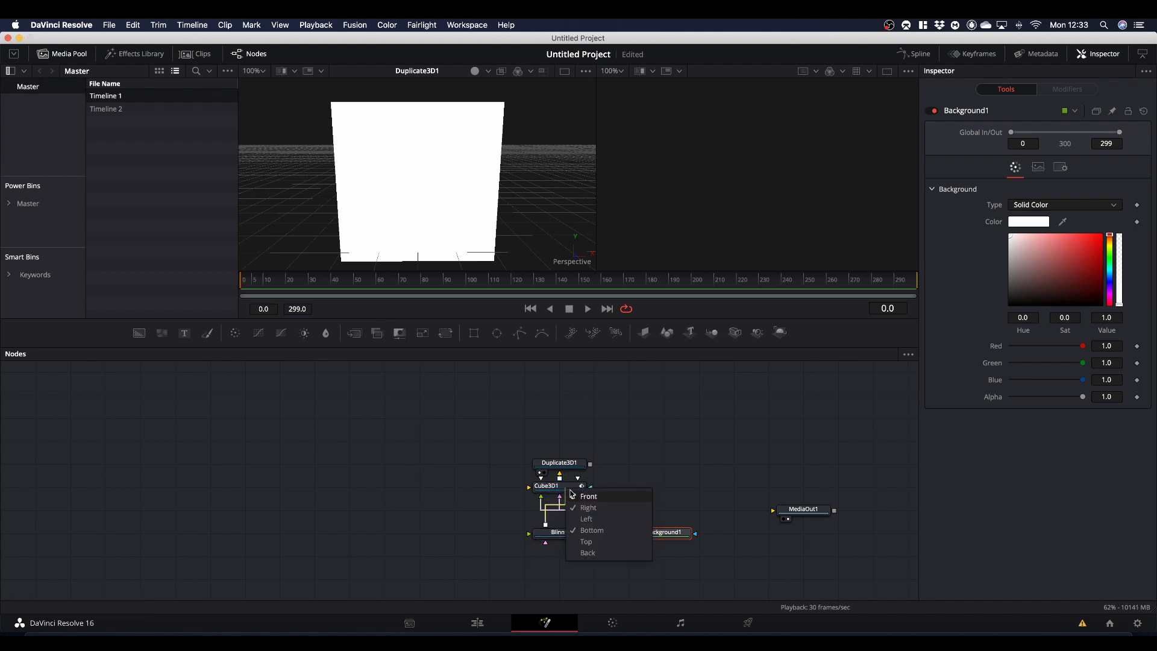
pyautogui.click(585, 541)
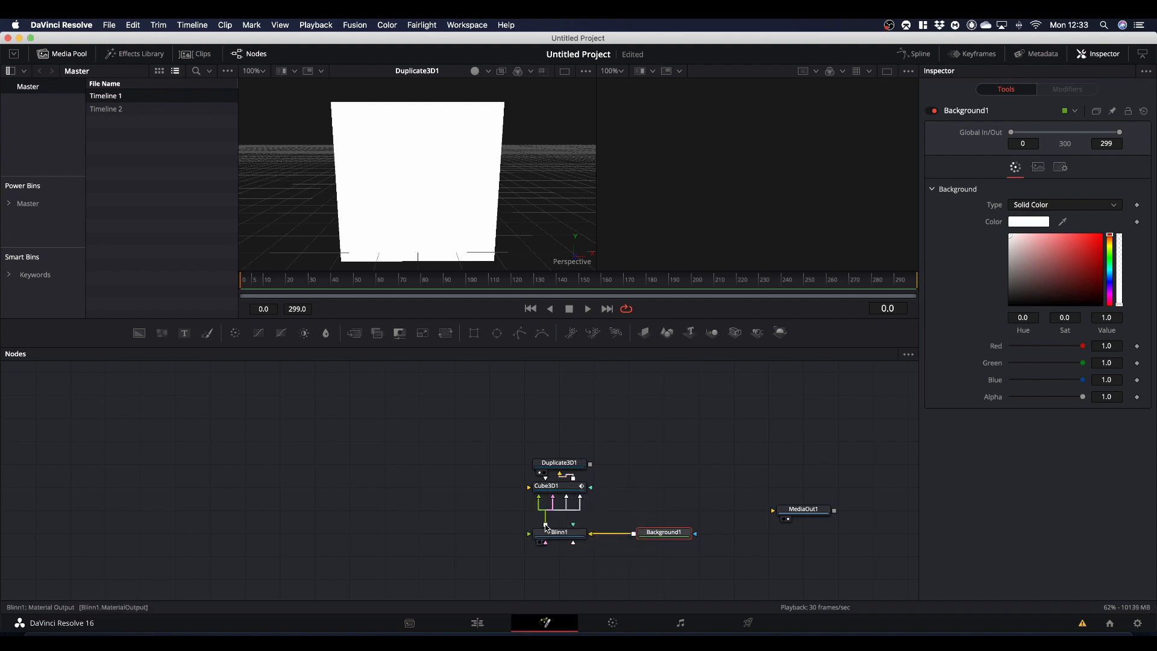
pyautogui.moveTo(547, 527); pyautogui.dragTo(568, 491)
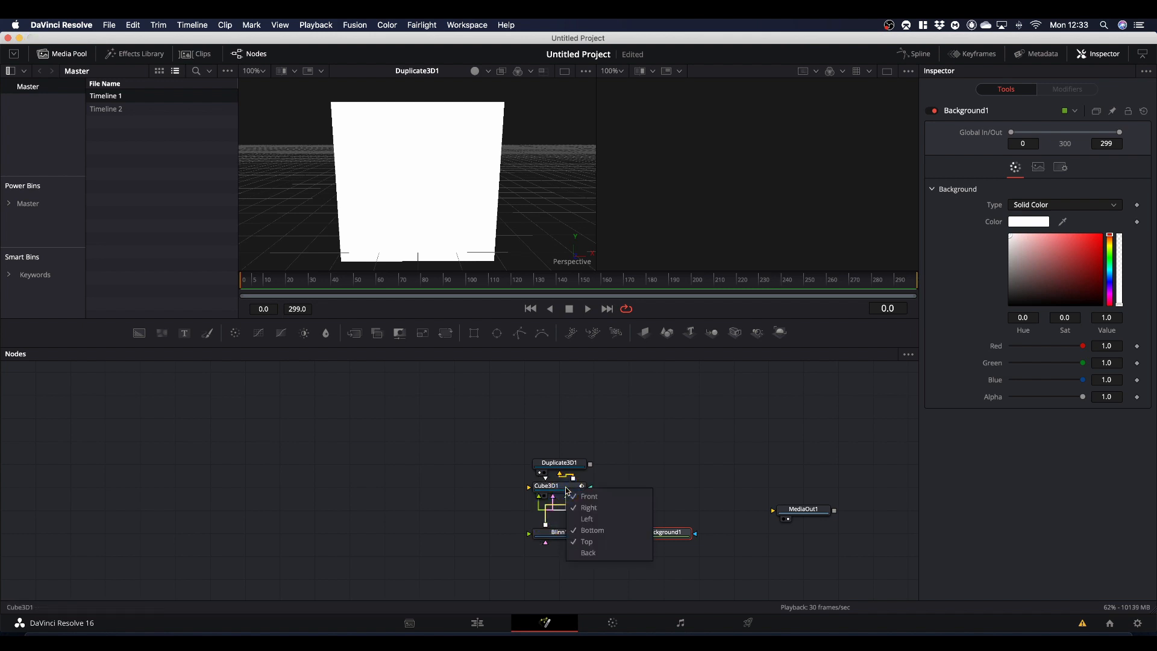
pyautogui.click(588, 553)
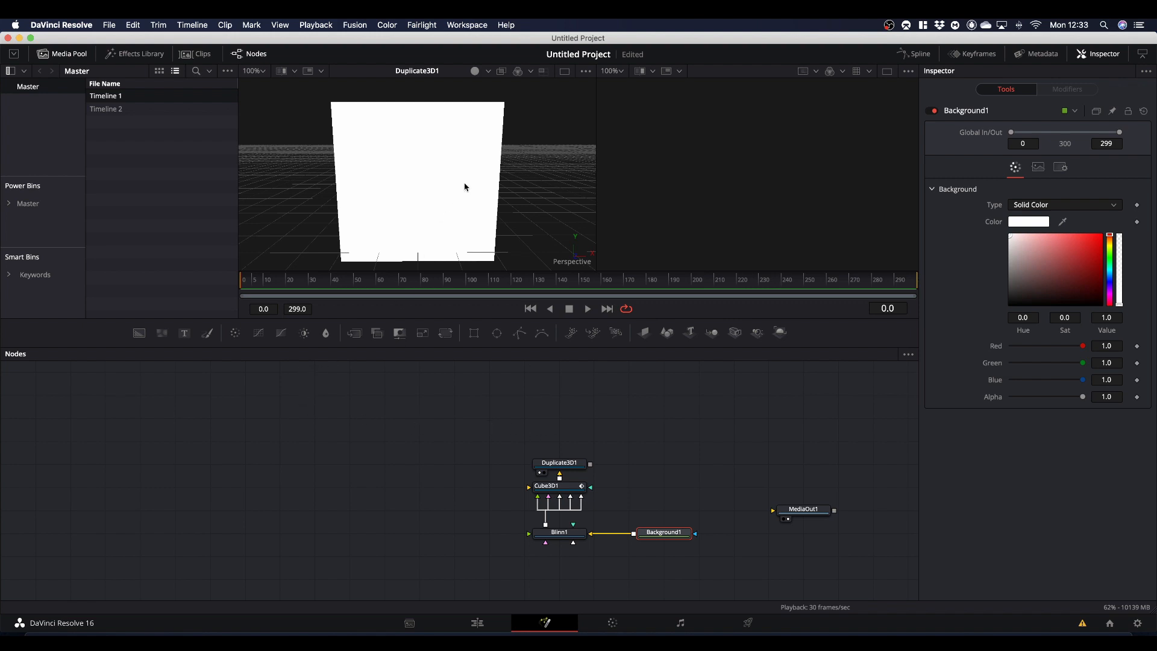
pyautogui.press('alt')
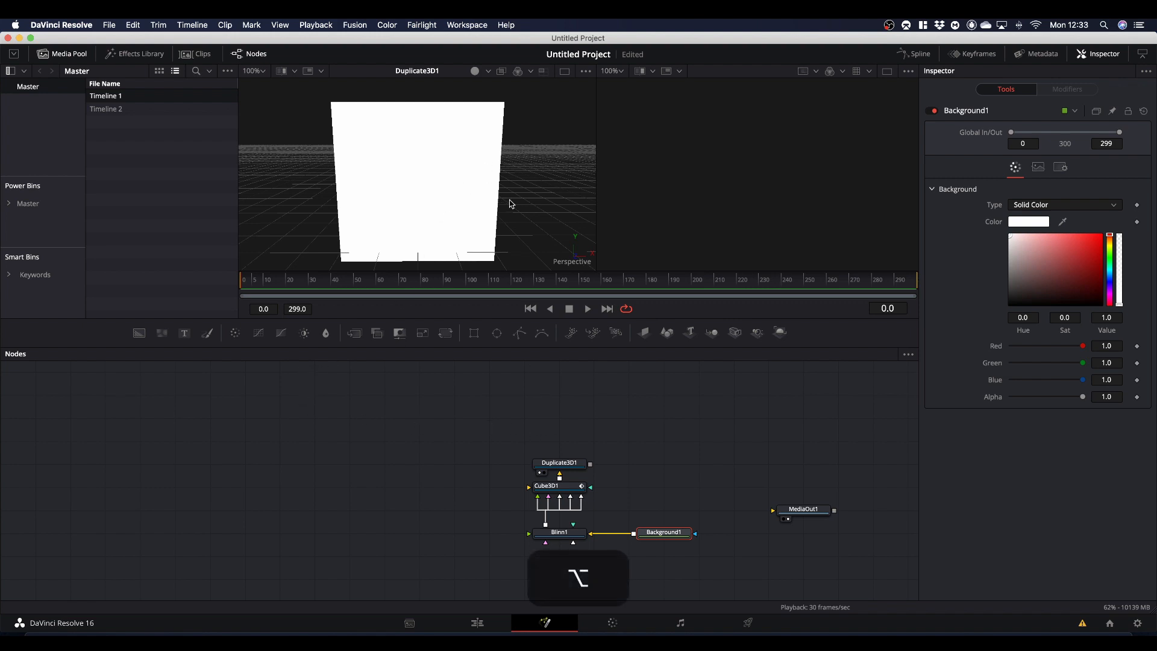
pyautogui.moveTo(511, 203)
pyautogui.mouseDown()
pyautogui.moveTo(460, 240)
pyautogui.moveTo(615, 222)
pyautogui.moveTo(640, 199)
pyautogui.moveTo(599, 176)
pyautogui.moveTo(510, 197)
pyautogui.mouseUp()
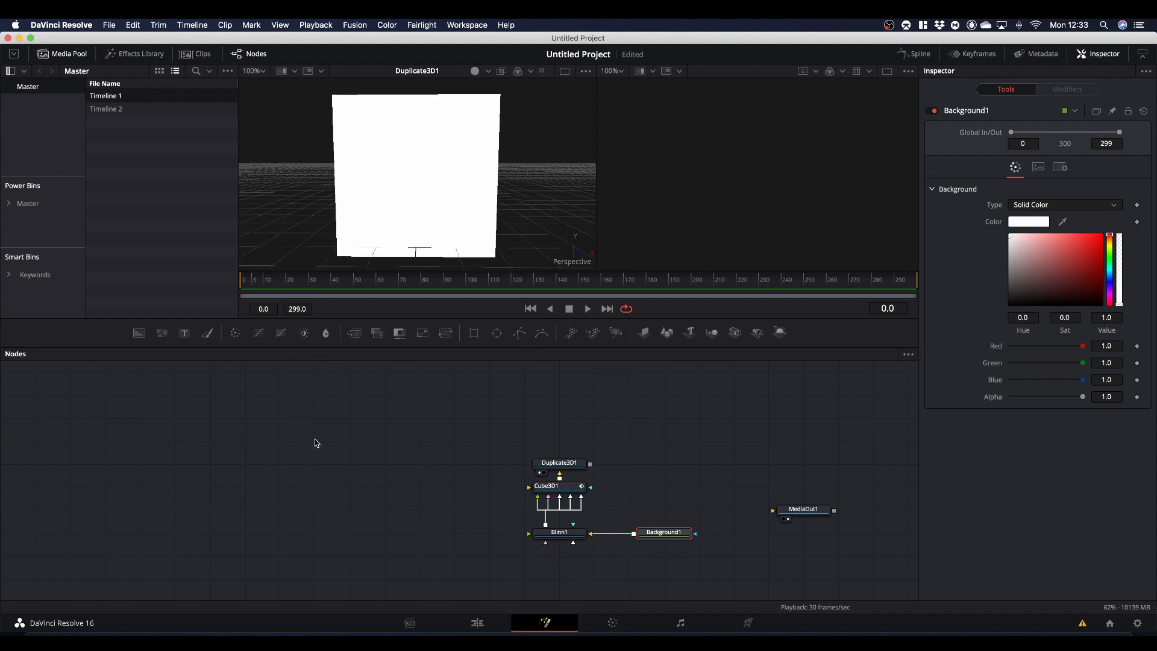
# - Add a Loader node and load the circular social media logo PNG from the Da Vinci Resolve > Signature Logo folder in iCloud Drive
pyautogui.hotkey('shift', 'space')
pyautogui.write('loader')
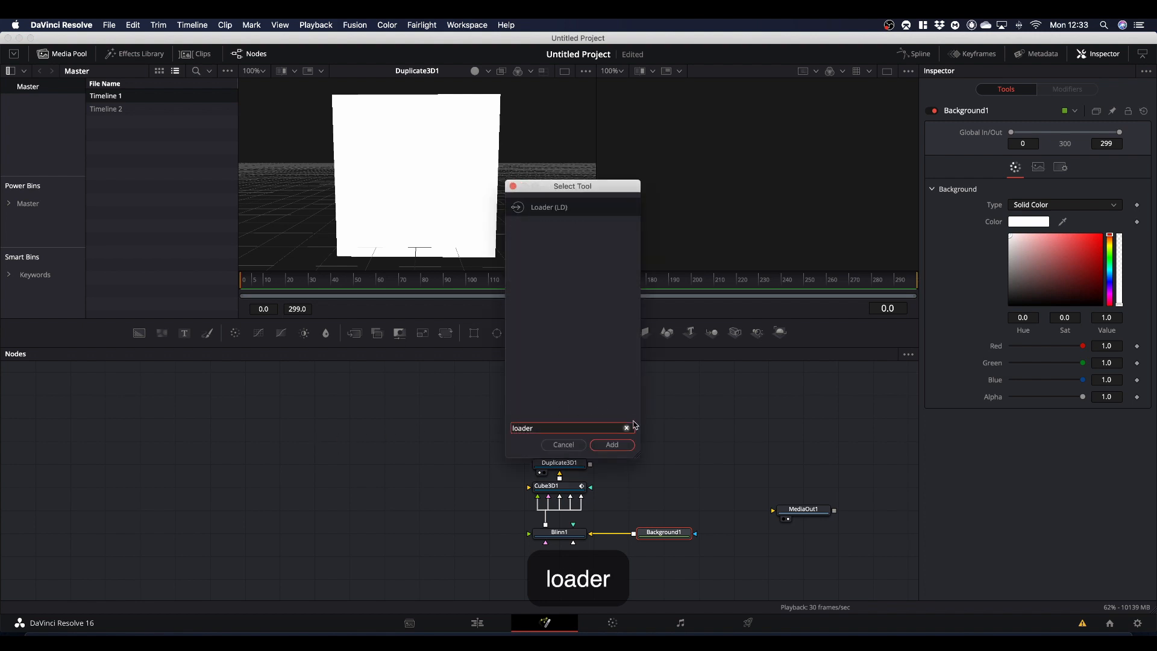
pyautogui.click(617, 444)
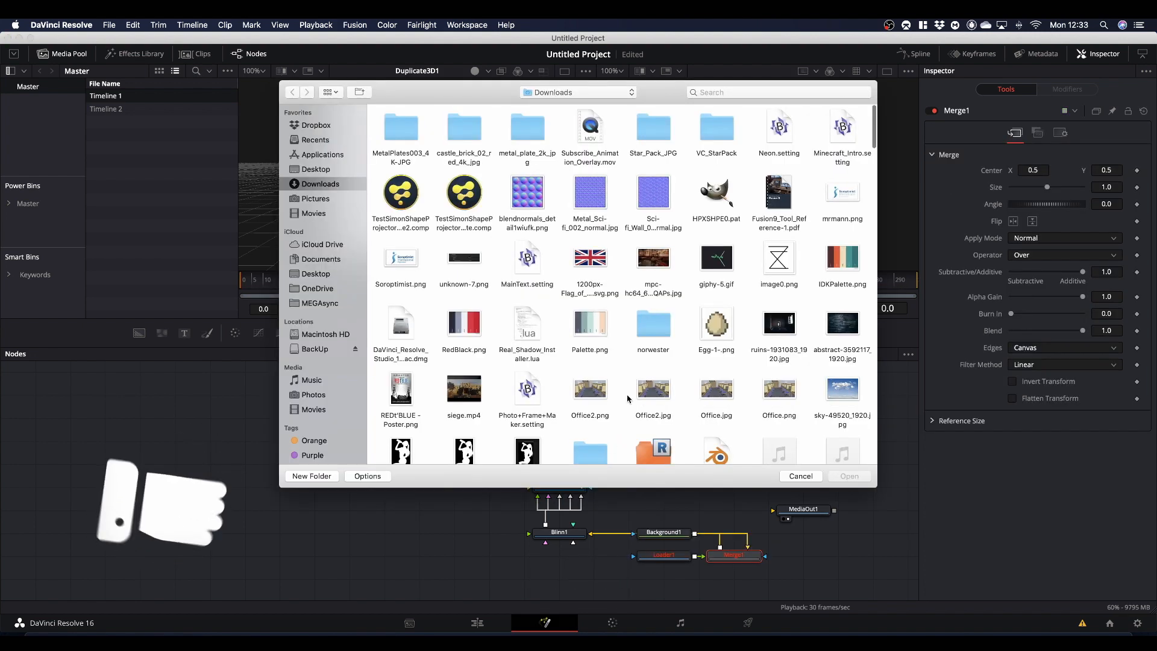
pyautogui.click(319, 245)
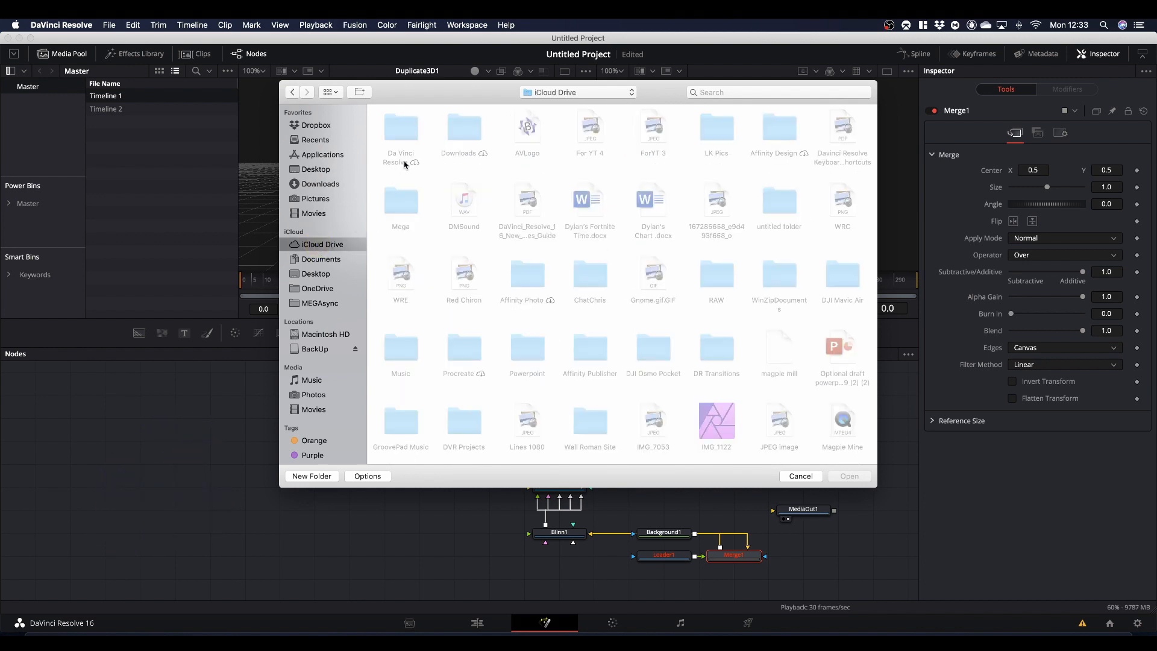
pyautogui.doubleClick(404, 124)
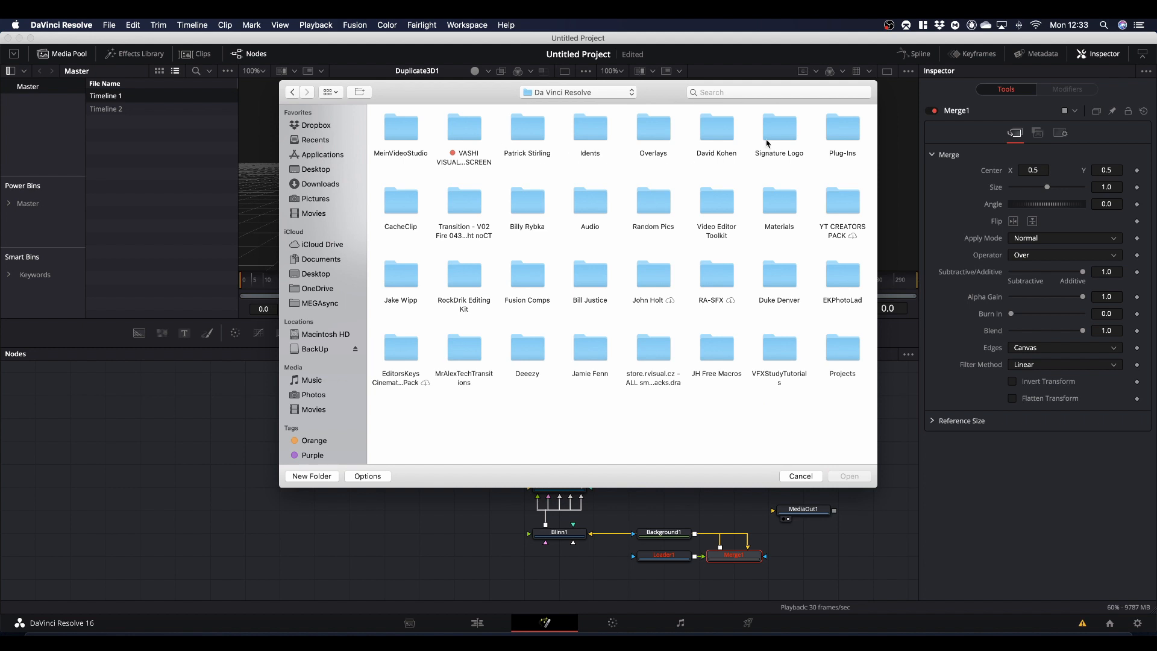
pyautogui.doubleClick(768, 141)
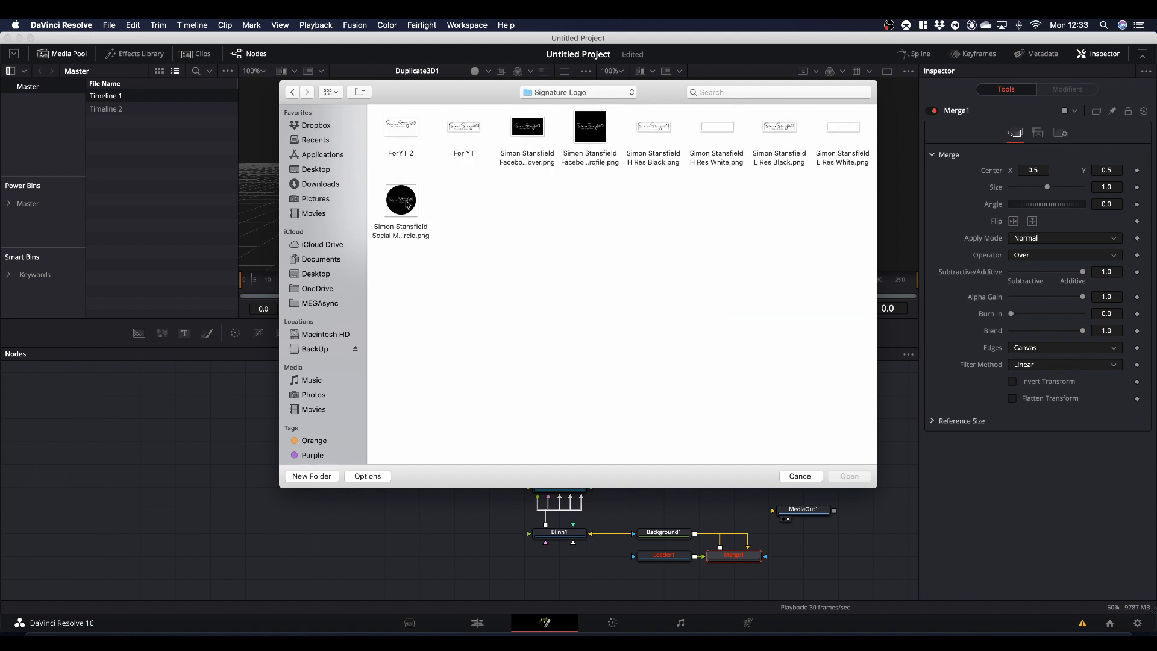
pyautogui.doubleClick(405, 204)
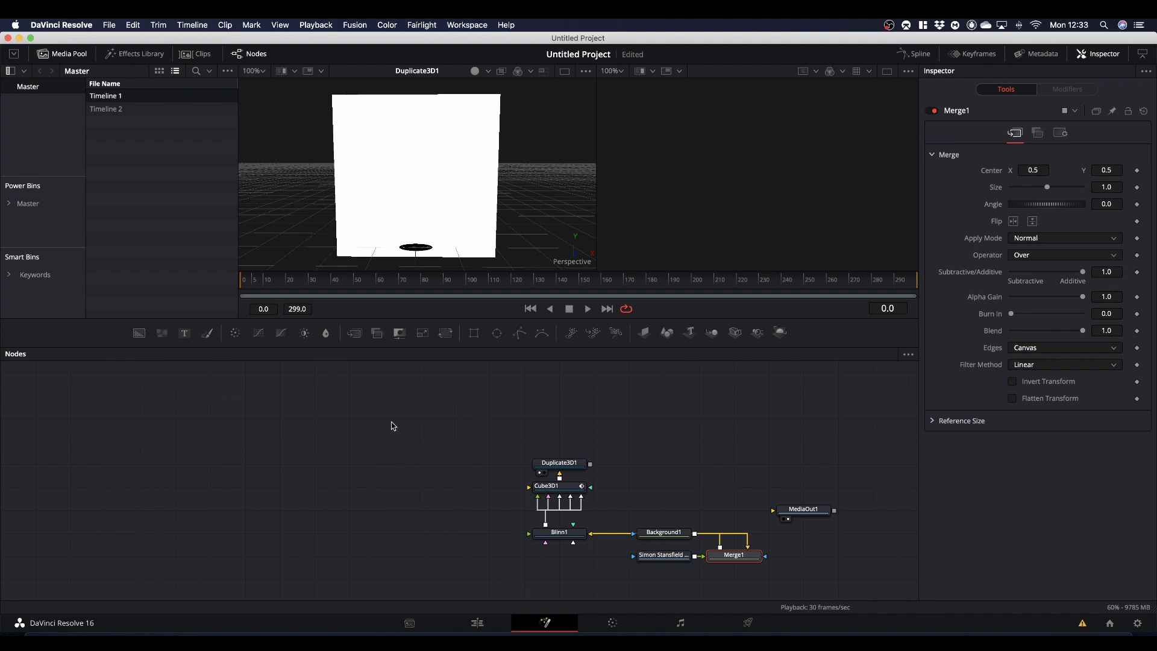
# - Delete the automatically created Merge1, place the logo loader well clear of the cube nodes, and view the logo in the first viewer
pyautogui.click(735, 555)
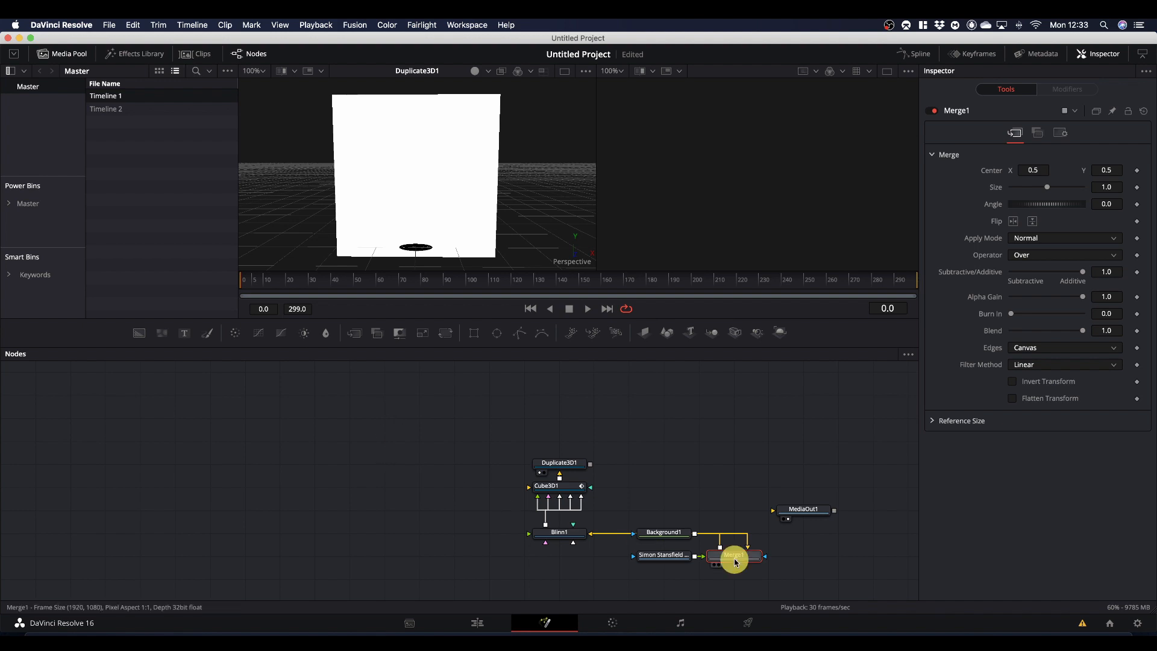
pyautogui.press('BackSpace')
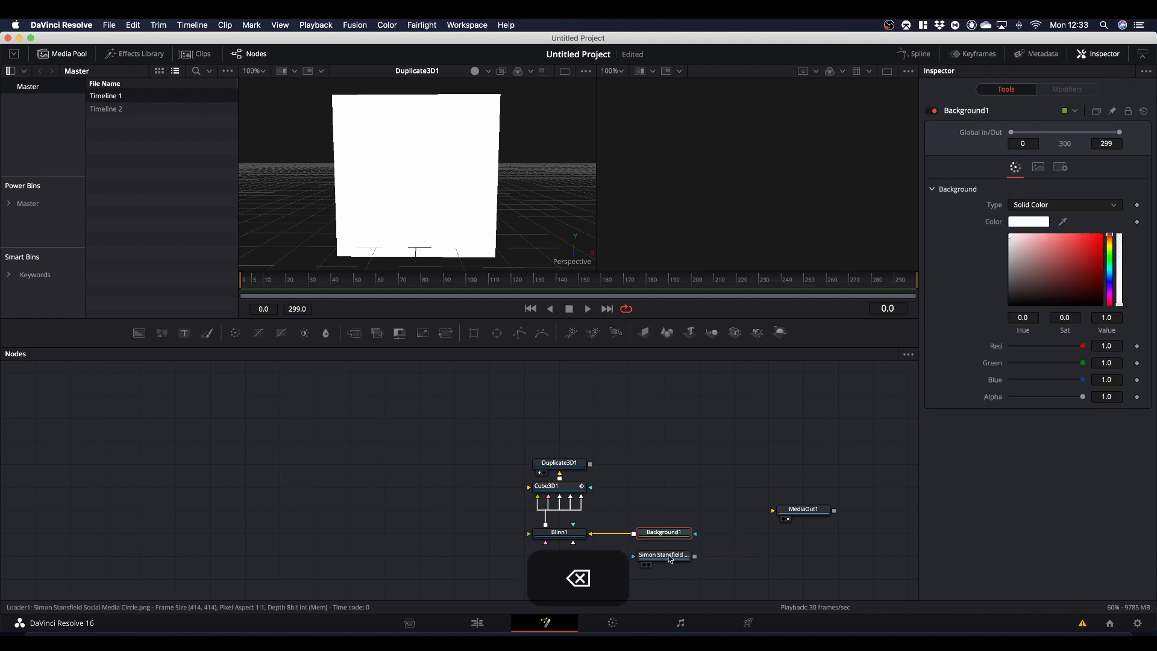
pyautogui.moveTo(671, 560); pyautogui.dragTo(301, 469)
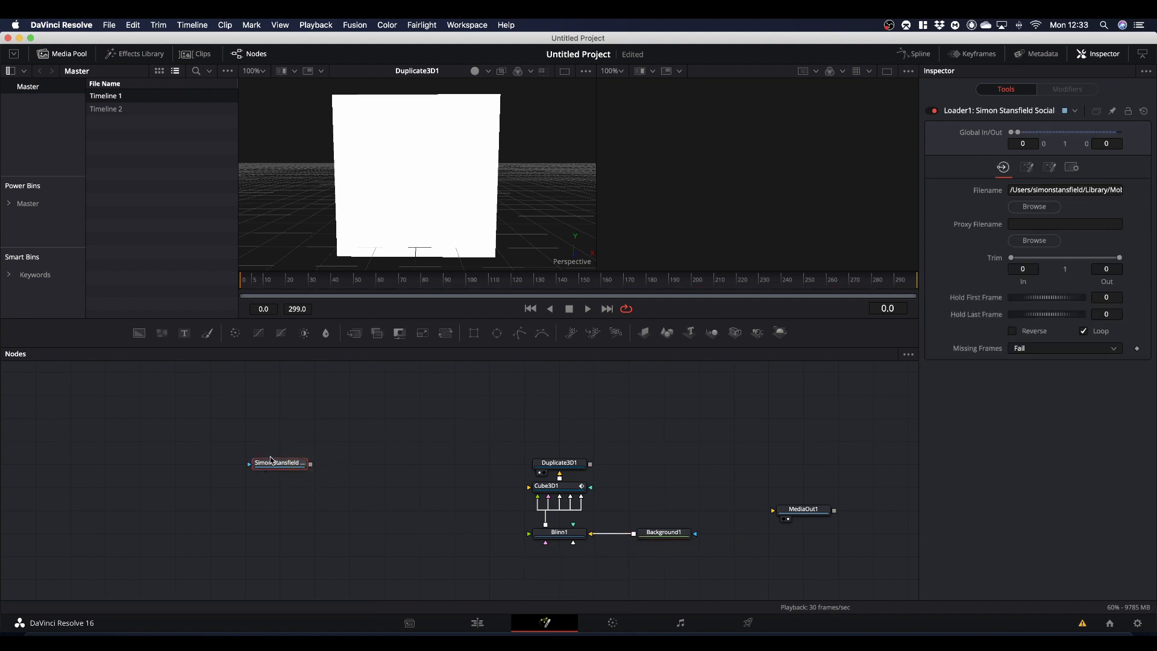
pyautogui.moveTo(272, 462); pyautogui.dragTo(411, 214)
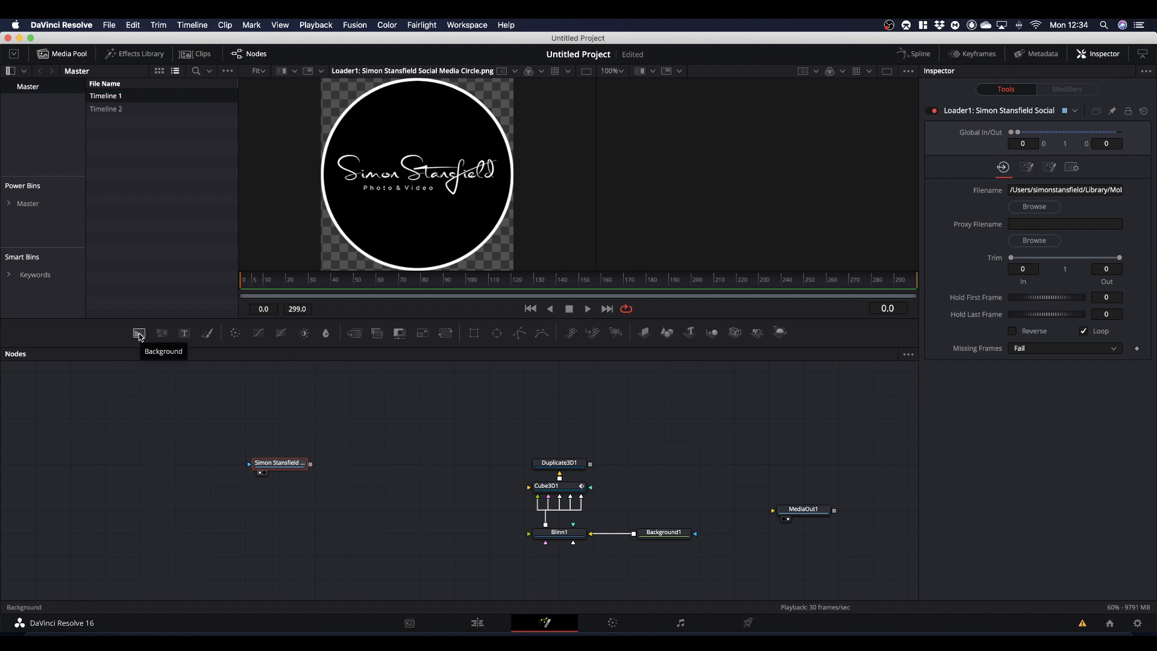
# - Merge the logo over a new Background node, view the merge, and set the background to grey with a Value of 0.5
pyautogui.moveTo(139, 335); pyautogui.dragTo(312, 491)
pyautogui.click(276, 484)
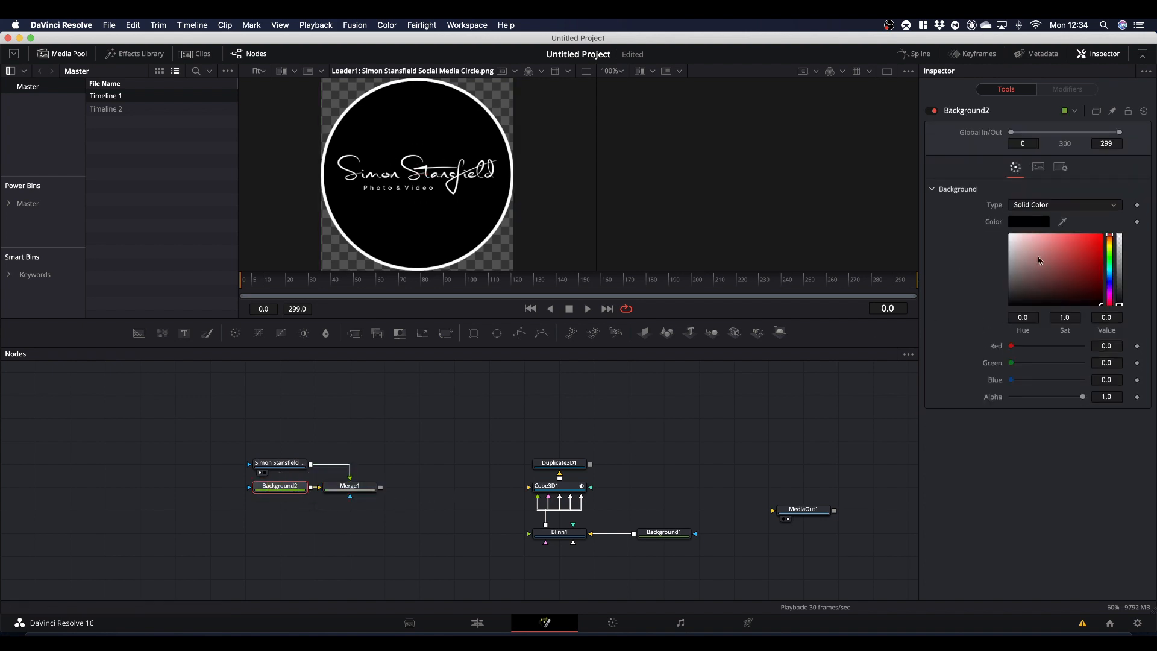
pyautogui.moveTo(1038, 256); pyautogui.dragTo(979, 264)
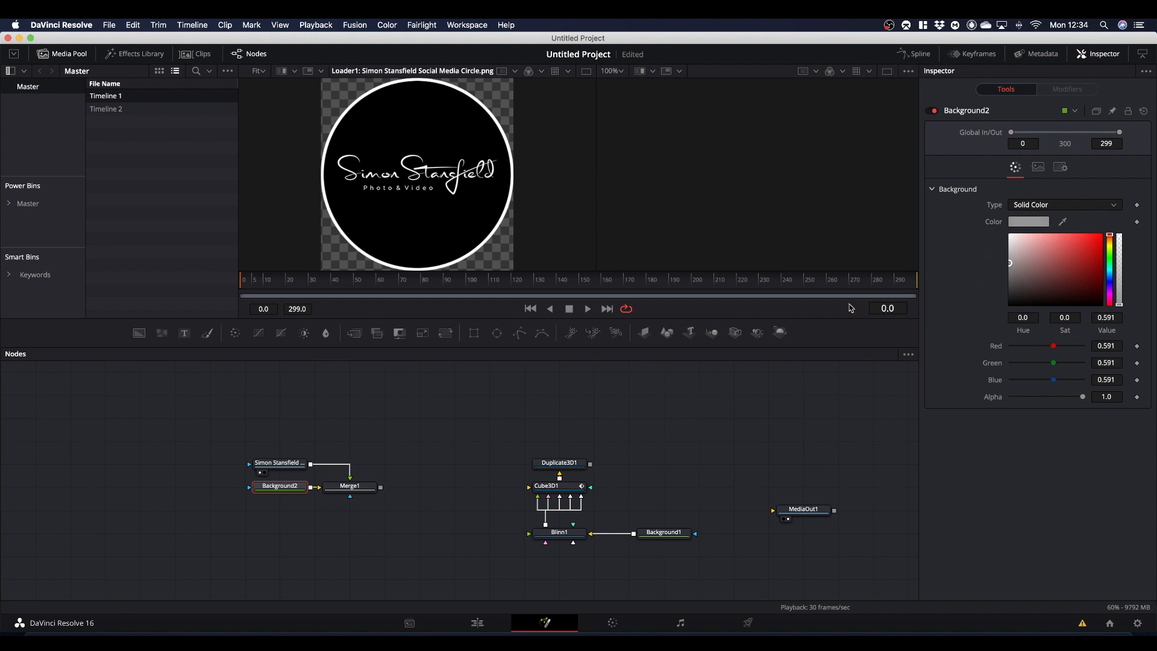
pyautogui.moveTo(349, 488); pyautogui.dragTo(460, 251)
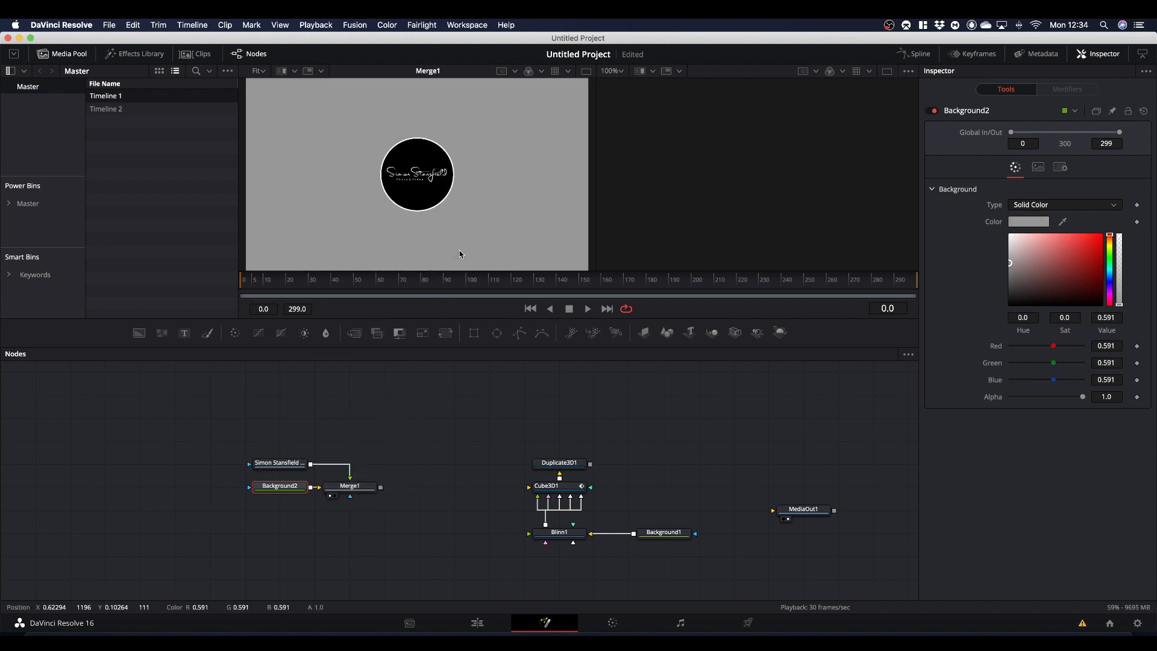
pyautogui.moveTo(1009, 263); pyautogui.dragTo(1009, 269)
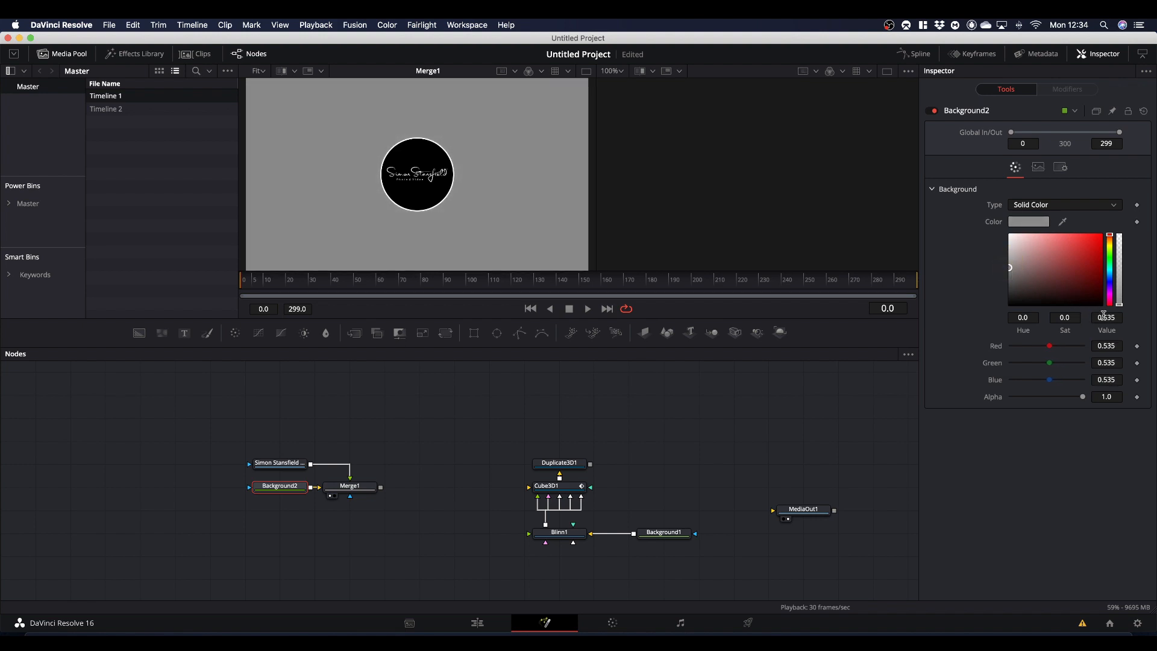
pyautogui.moveTo(1103, 316); pyautogui.dragTo(1089, 320)
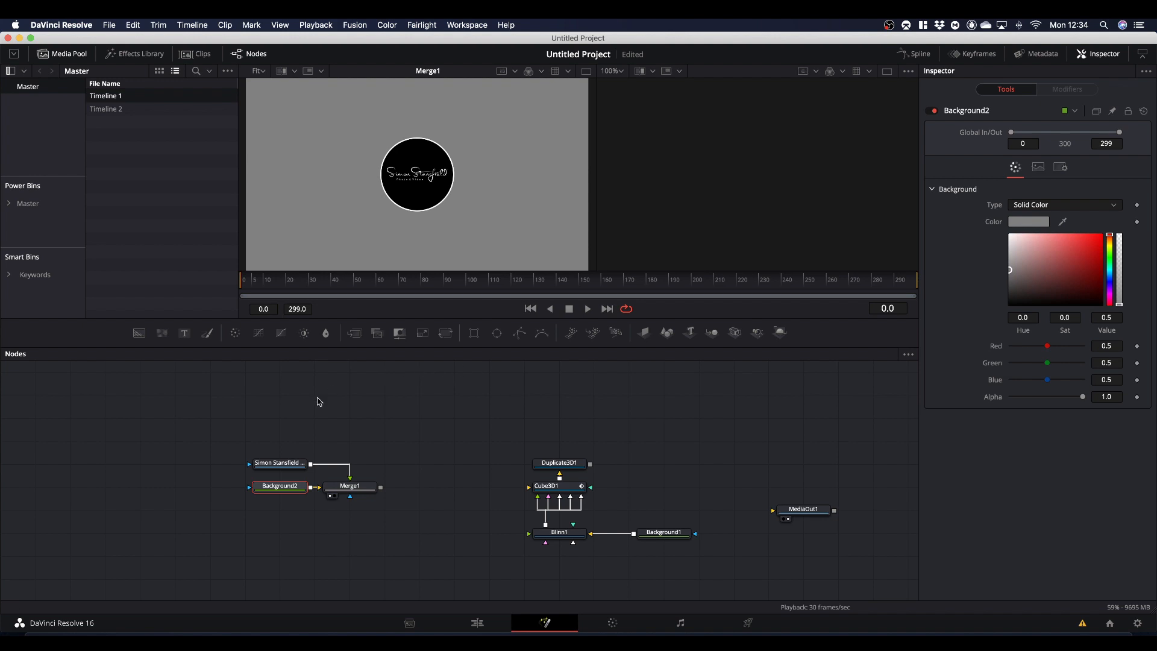
# - Add a second Blinn material after Merge1 and connect it to Cube3D1's remaining face material input
pyautogui.click(350, 487)
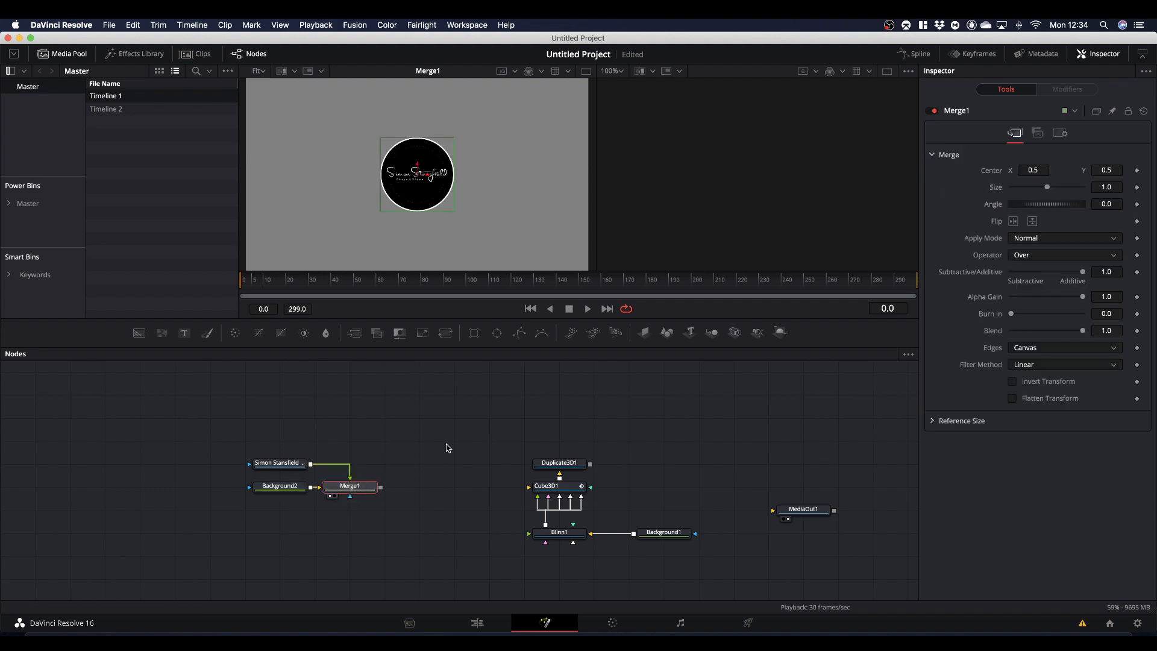
pyautogui.hotkey('shift', 'space')
pyautogui.write('blinn')
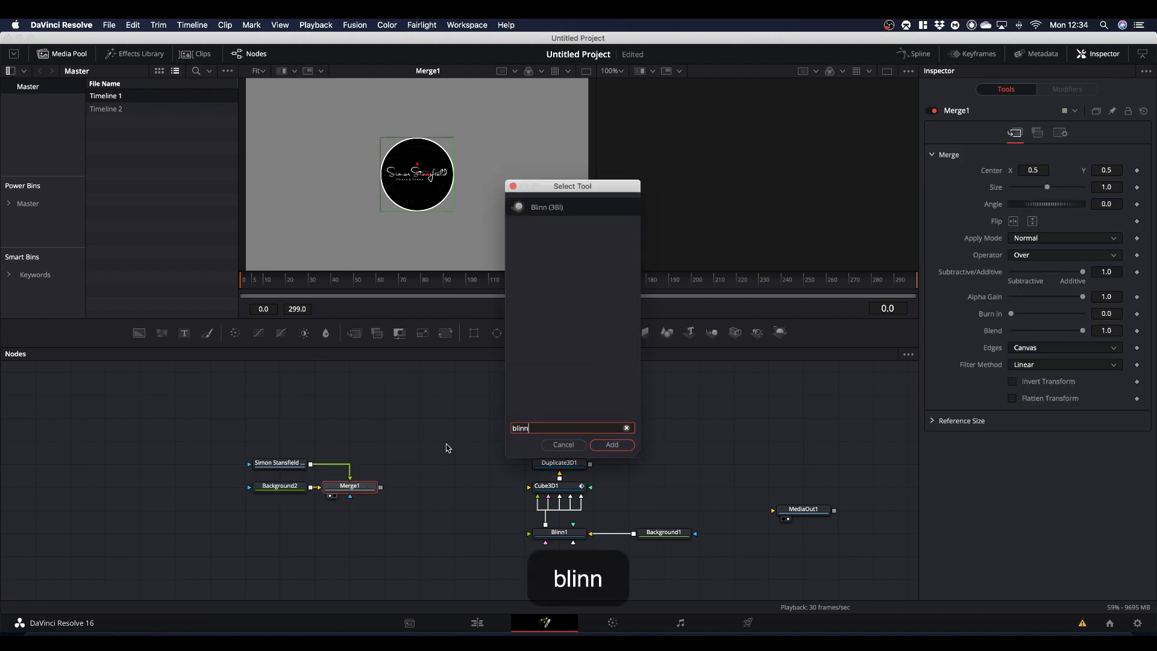
pyautogui.press('Return')
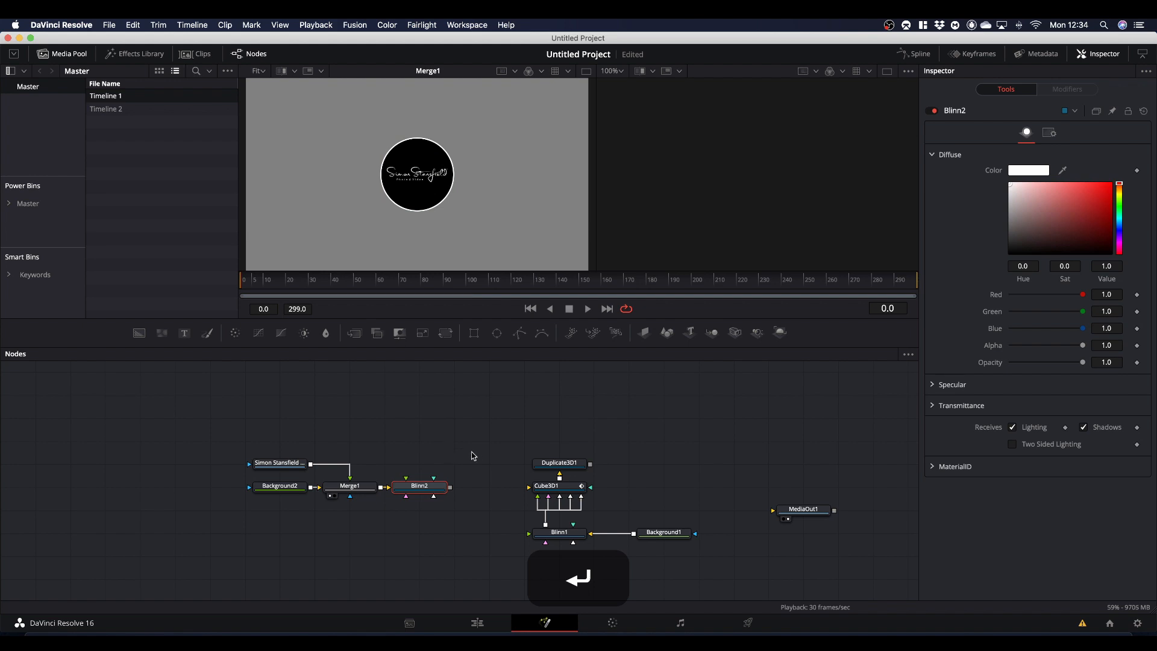
pyautogui.moveTo(449, 487); pyautogui.dragTo(555, 491)
pyautogui.click(570, 521)
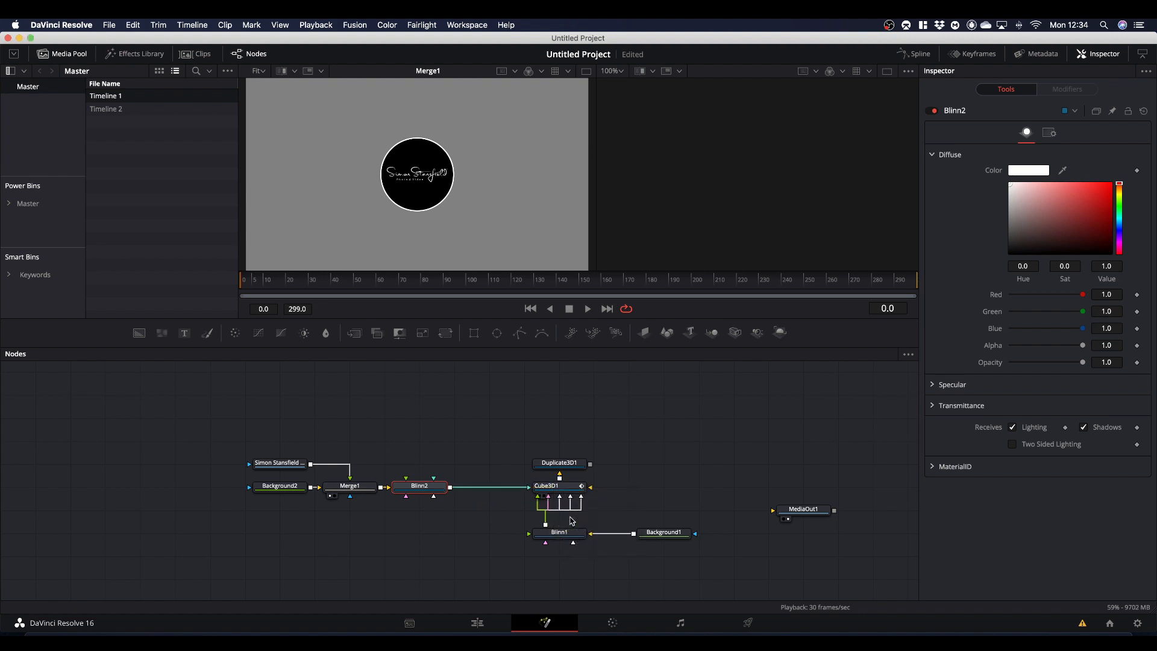
# - View Duplicate3D1 from an angle, play the animation to check the logo faces, and return the playhead to the first frame
pyautogui.moveTo(572, 462); pyautogui.dragTo(492, 242)
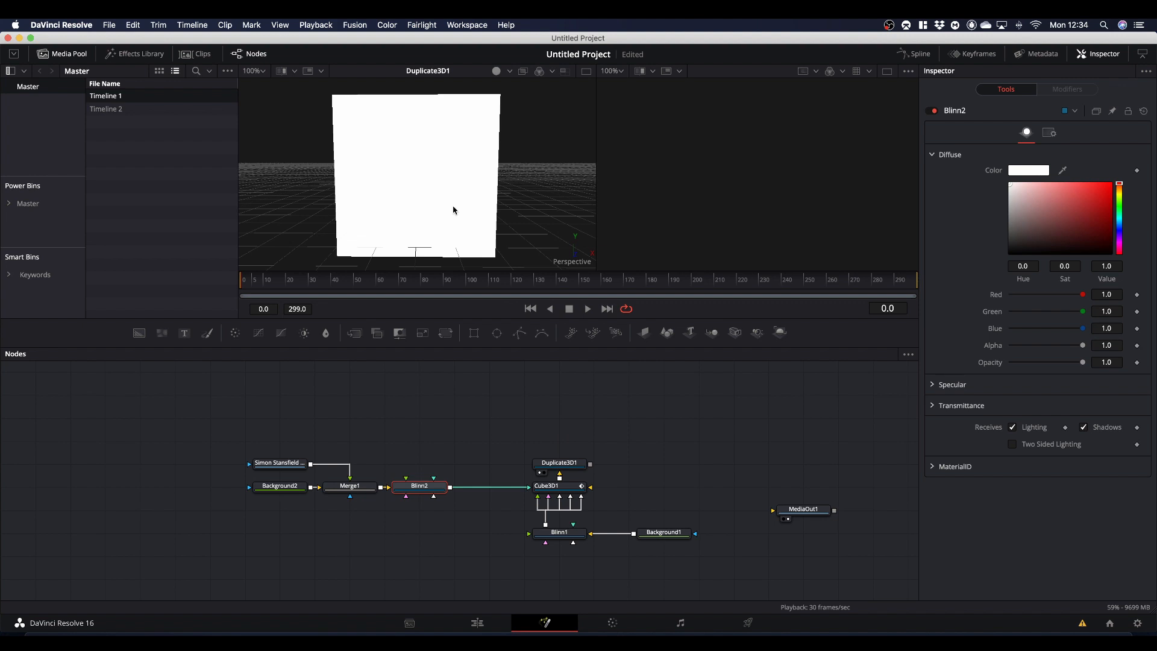
pyautogui.press('alt')
pyautogui.moveTo(454, 212); pyautogui.dragTo(517, 204)
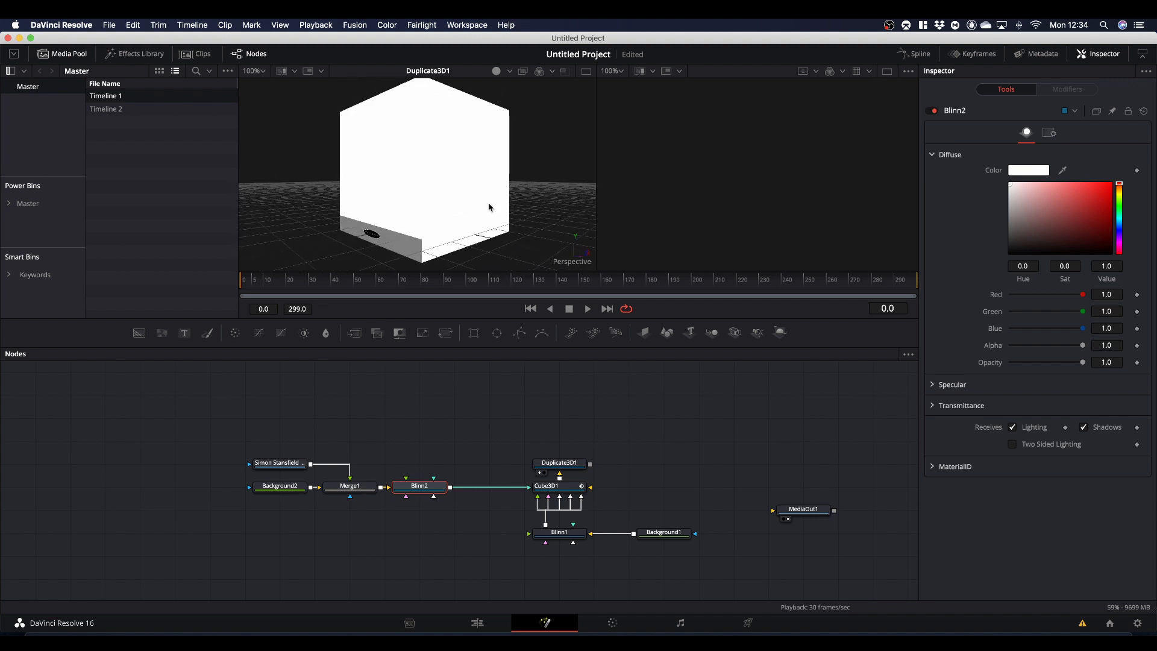
pyautogui.press('space')
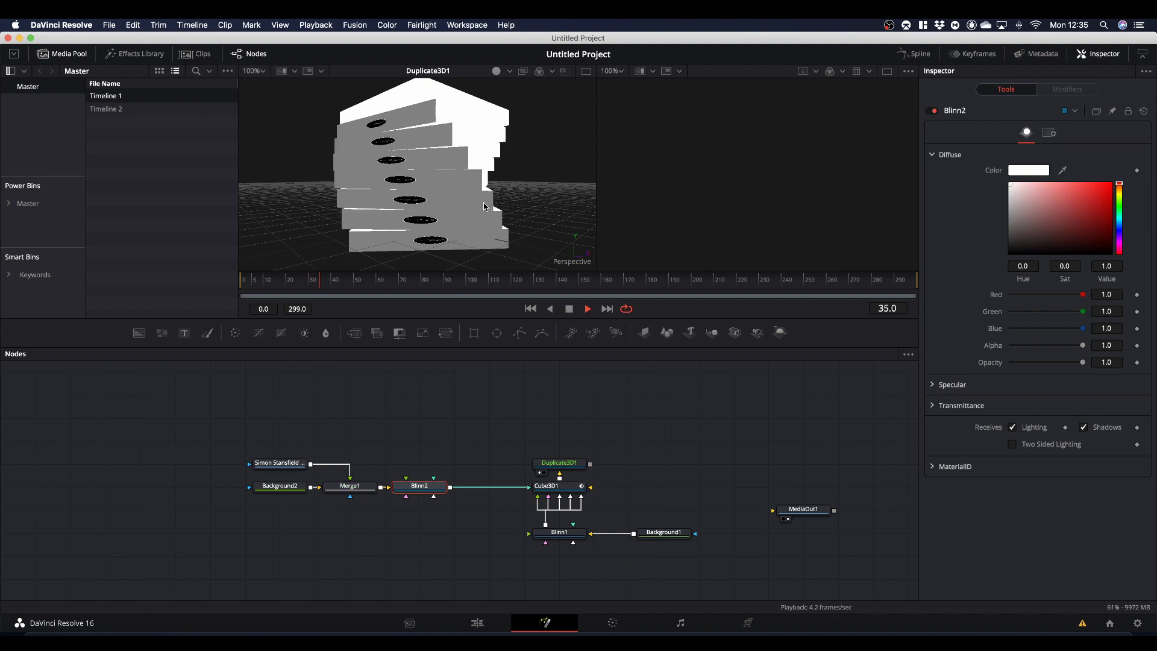
pyautogui.press('space')
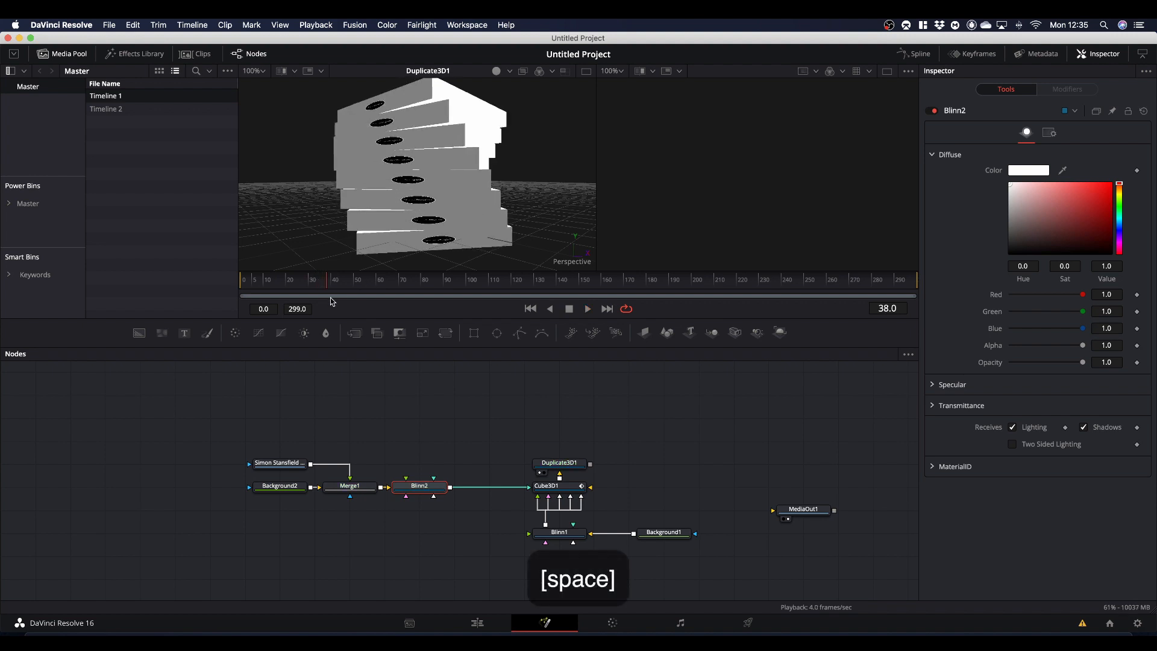
pyautogui.moveTo(328, 288); pyautogui.dragTo(181, 291)
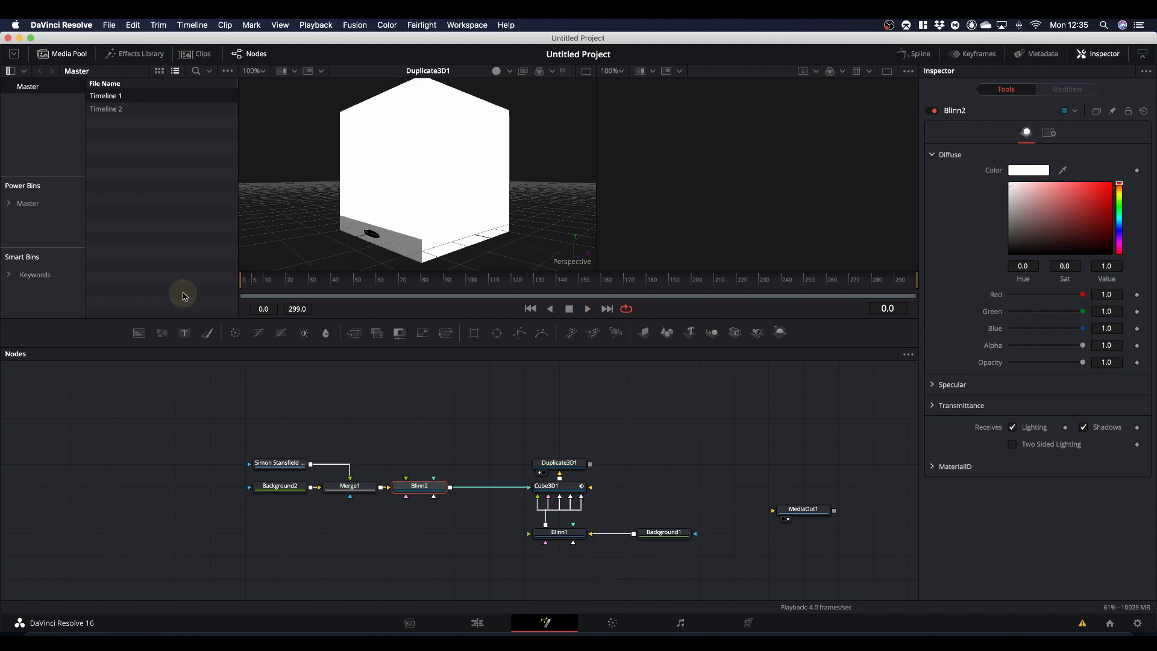
# - Add an unconnected UV Map 3D node above Duplicate3D1 and set its Map Mode to Camera
pyautogui.click(561, 428)
pyautogui.hotkey('shift', 'space')
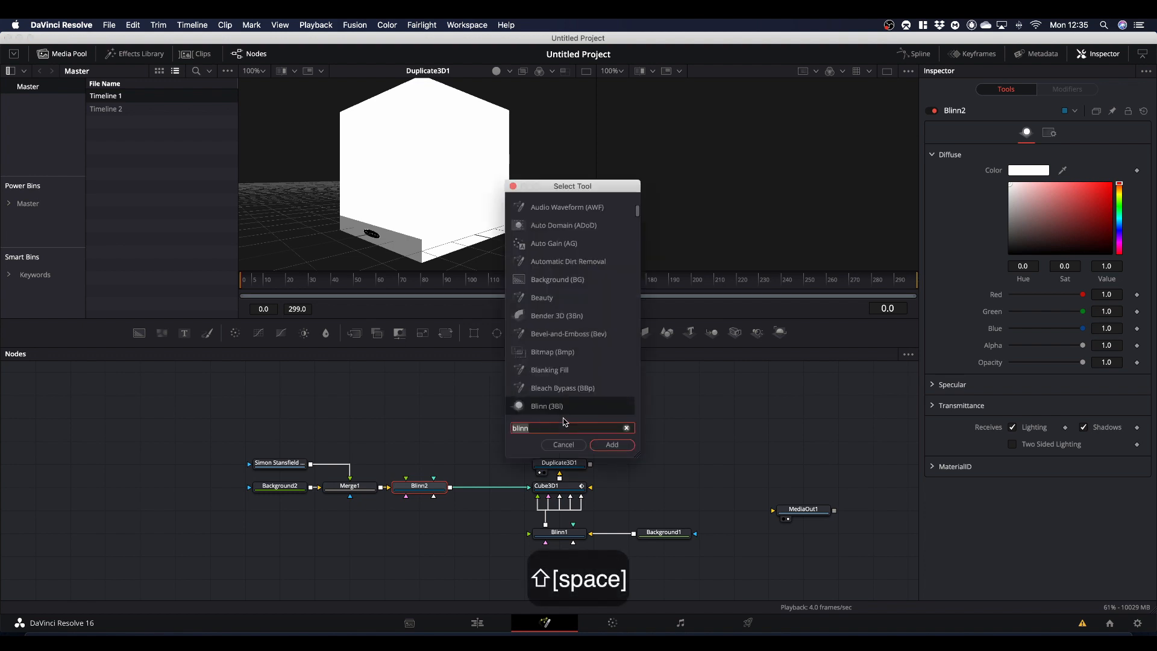
pyautogui.write('uv')
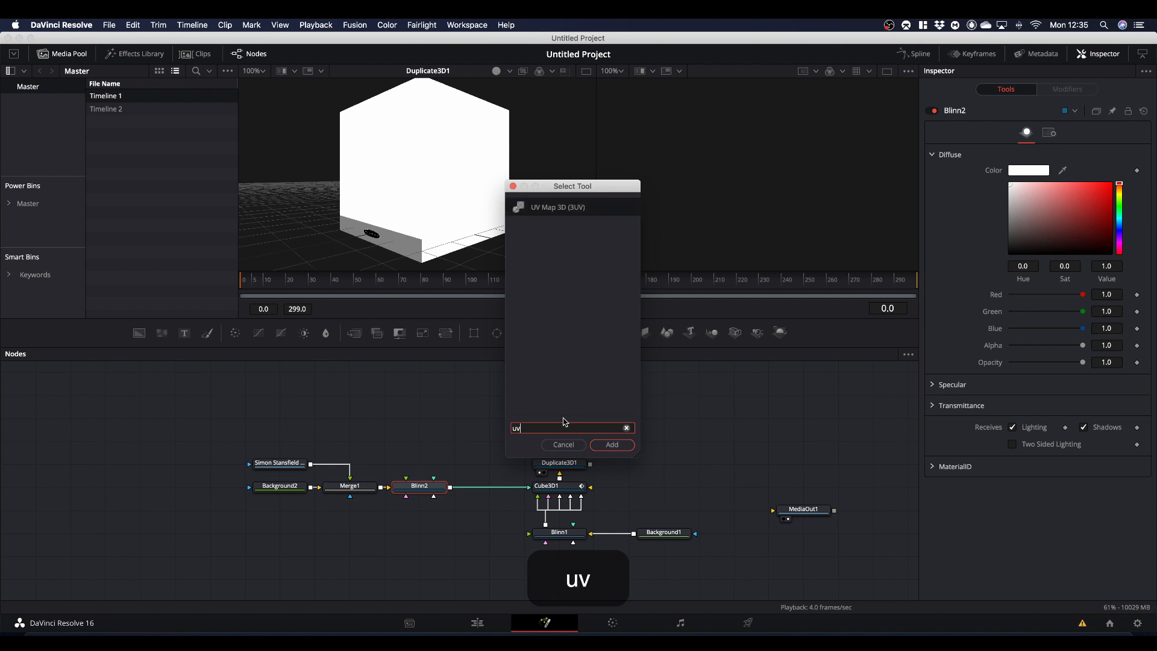
pyautogui.press('Return')
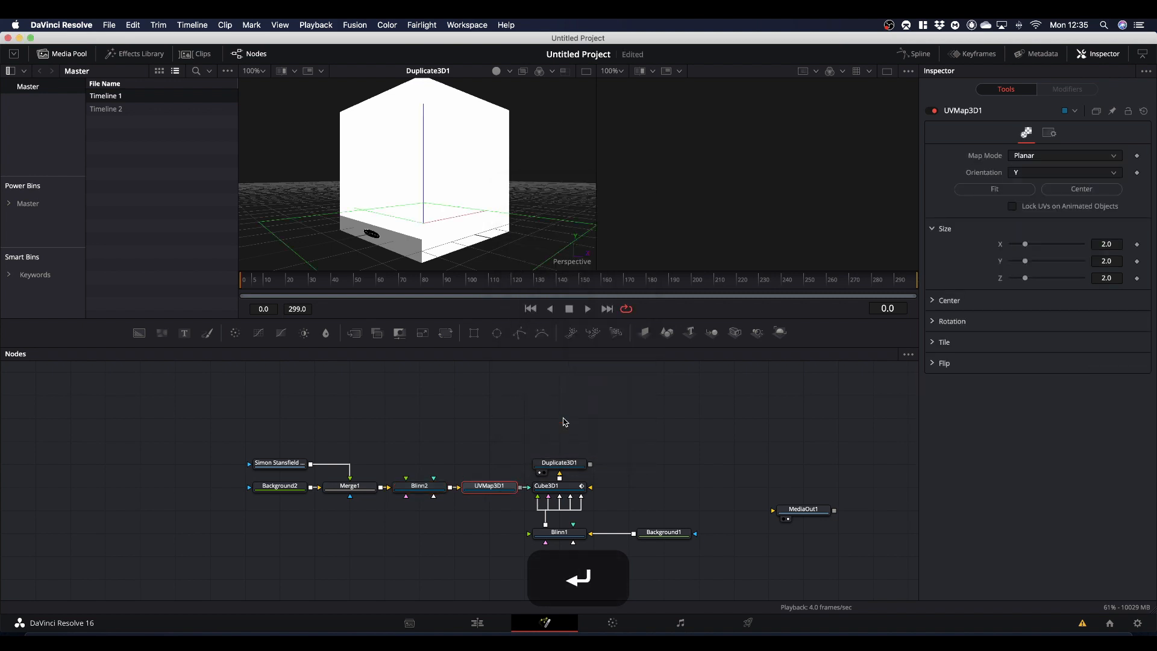
pyautogui.moveTo(489, 486); pyautogui.dragTo(557, 421)
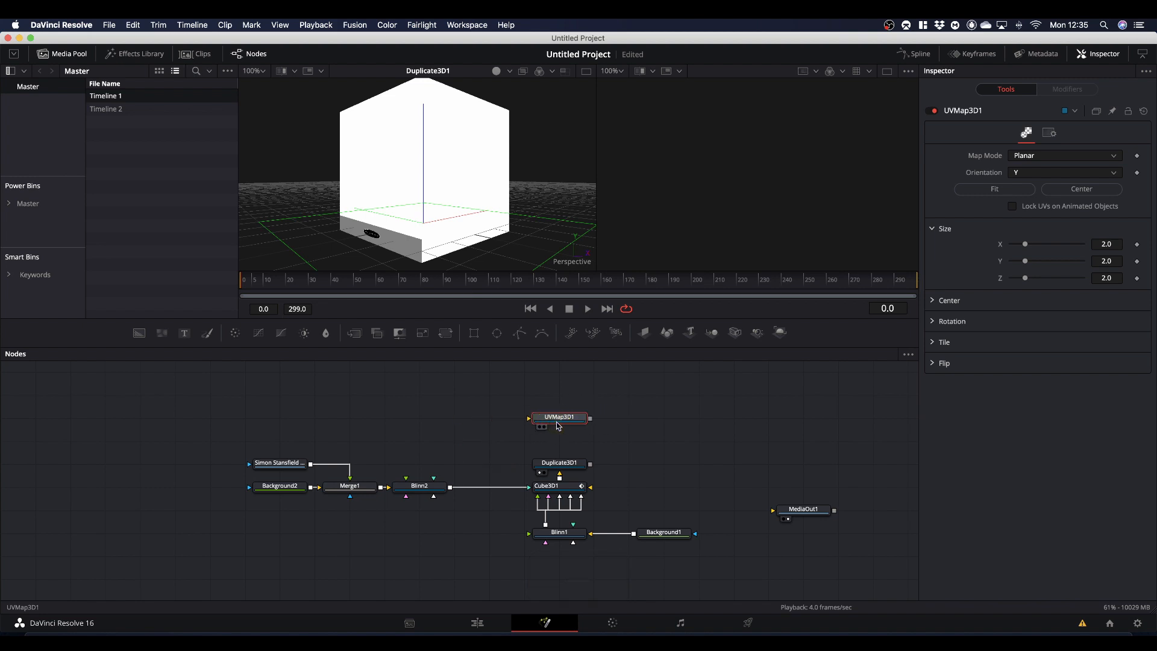
pyautogui.click(1027, 156)
pyautogui.click(1031, 234)
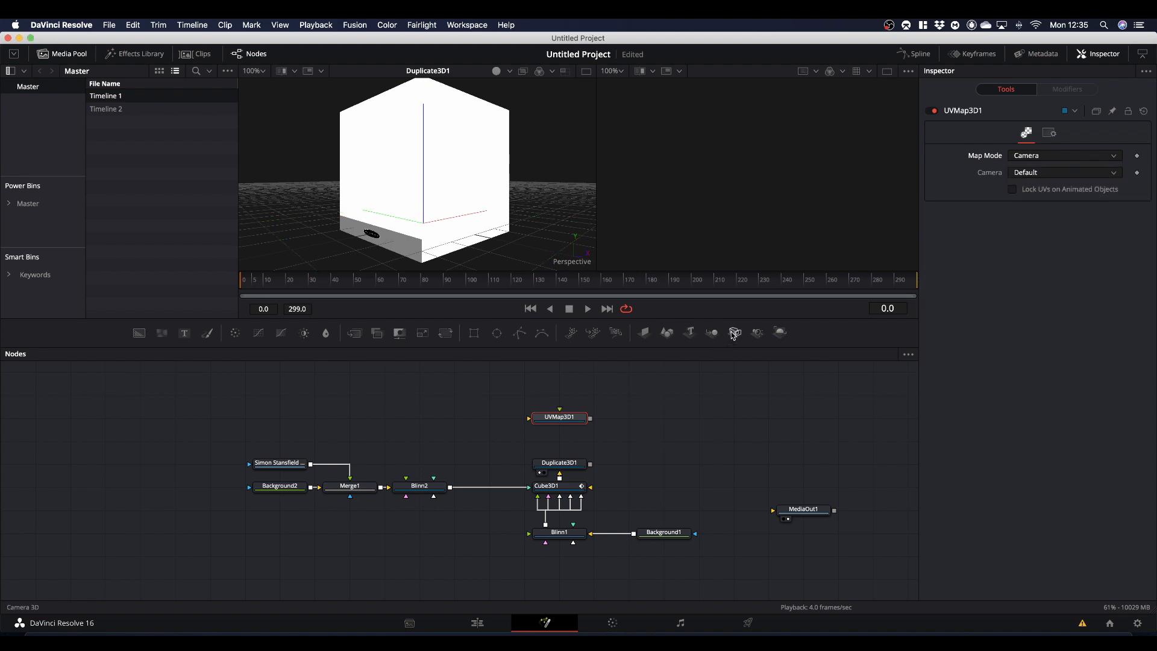
# - Add an unconnected Camera 3D node beside UVMap3D1 and rename it Projection
pyautogui.moveTo(734, 334); pyautogui.dragTo(470, 416)
pyautogui.press('F2')
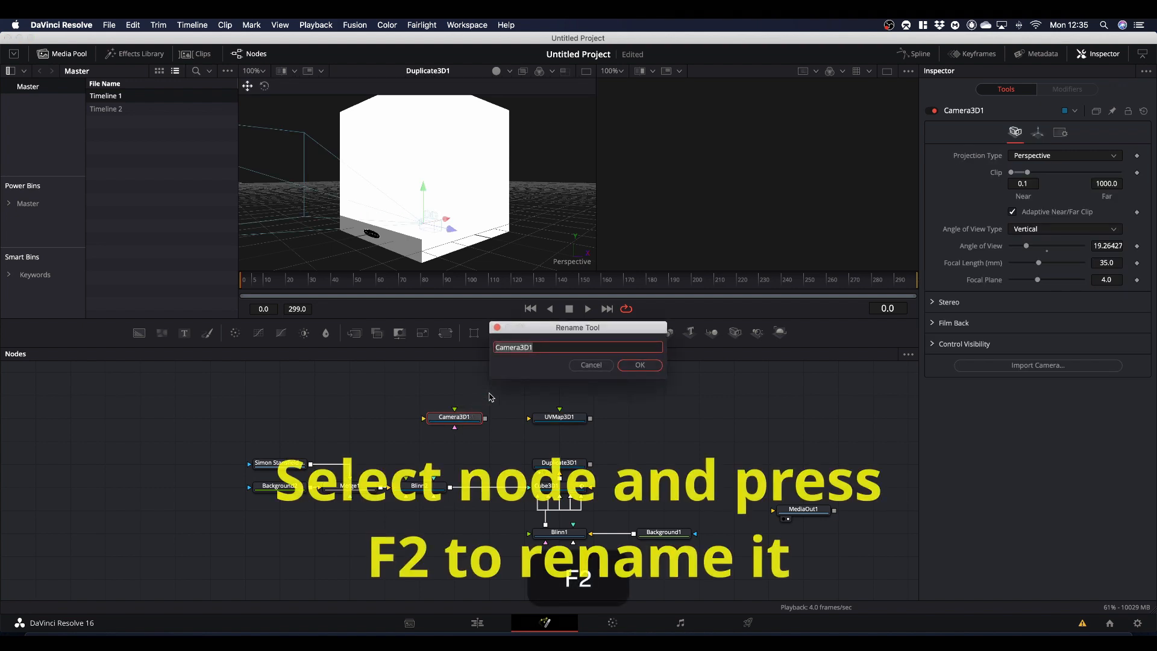
pyautogui.write('Proje')
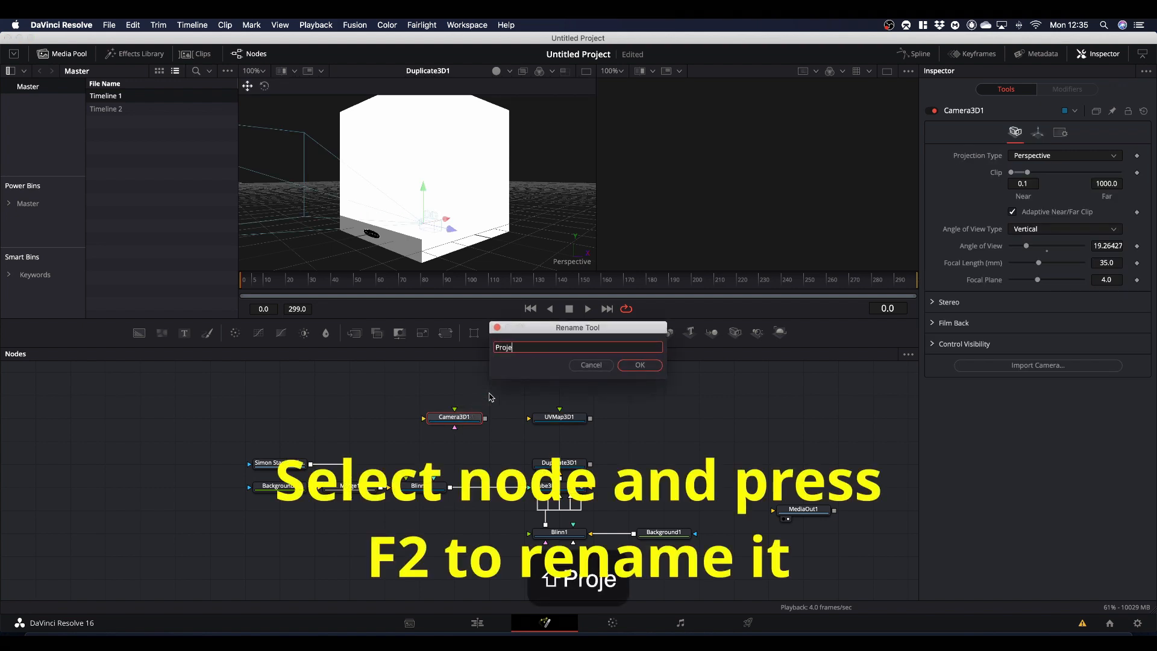
pyautogui.write('ction')
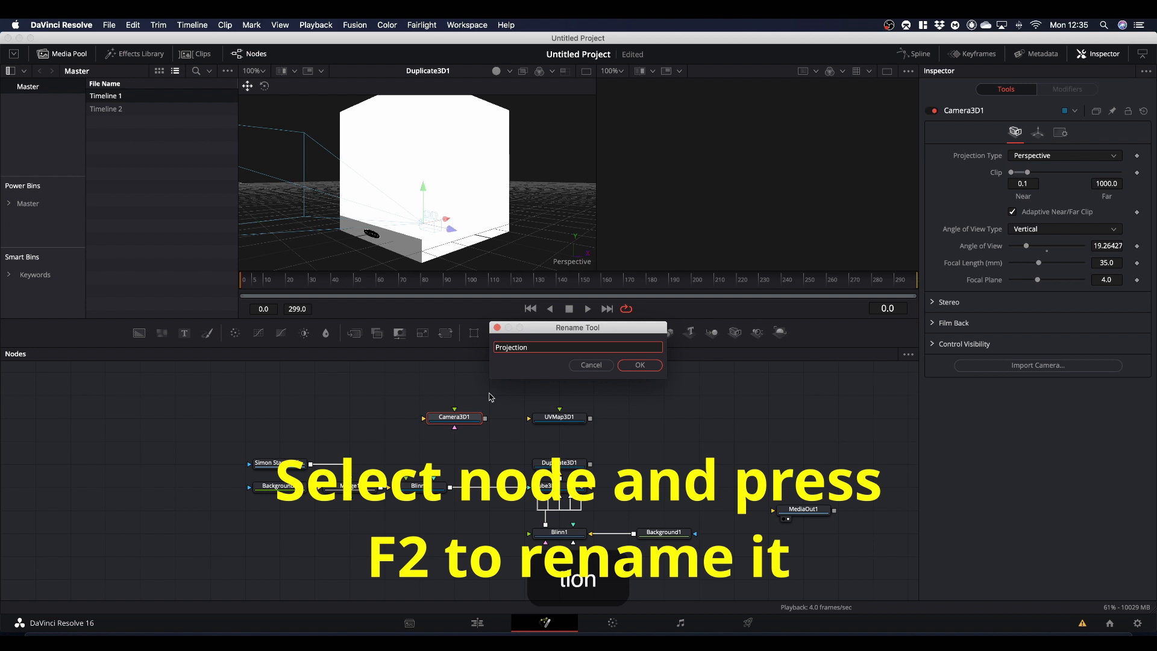
pyautogui.press('Return')
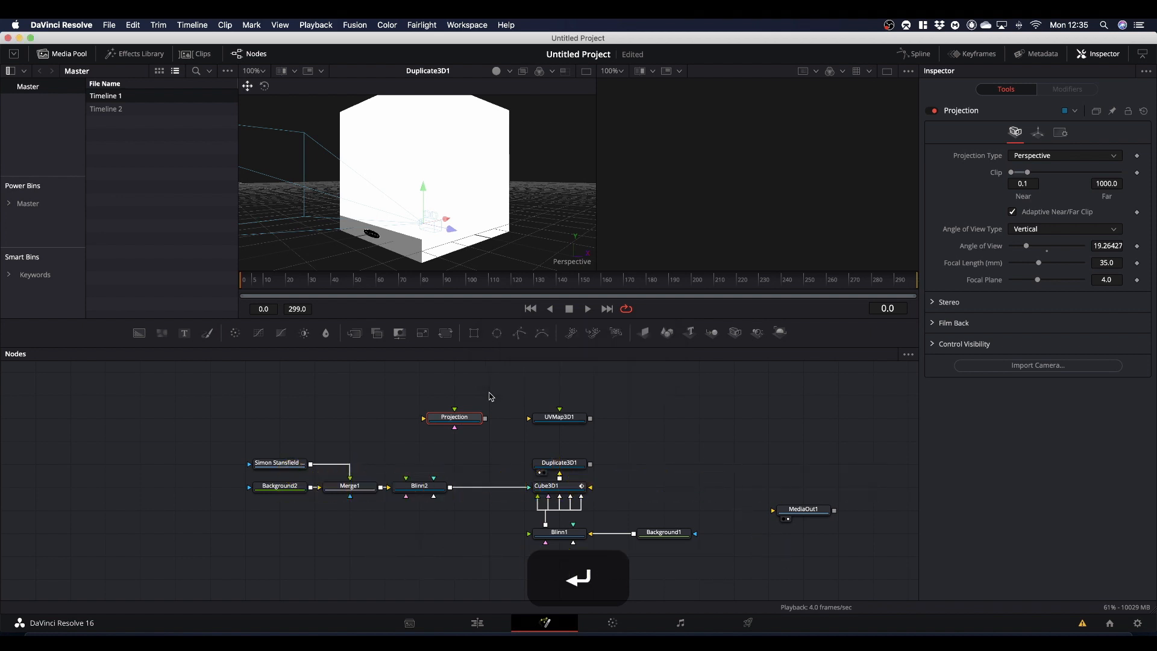
# - Connect the Projection camera and Duplicate3D1's output to UVMap3D1, and move the playhead to frame 59
pyautogui.moveTo(491, 419); pyautogui.dragTo(558, 420)
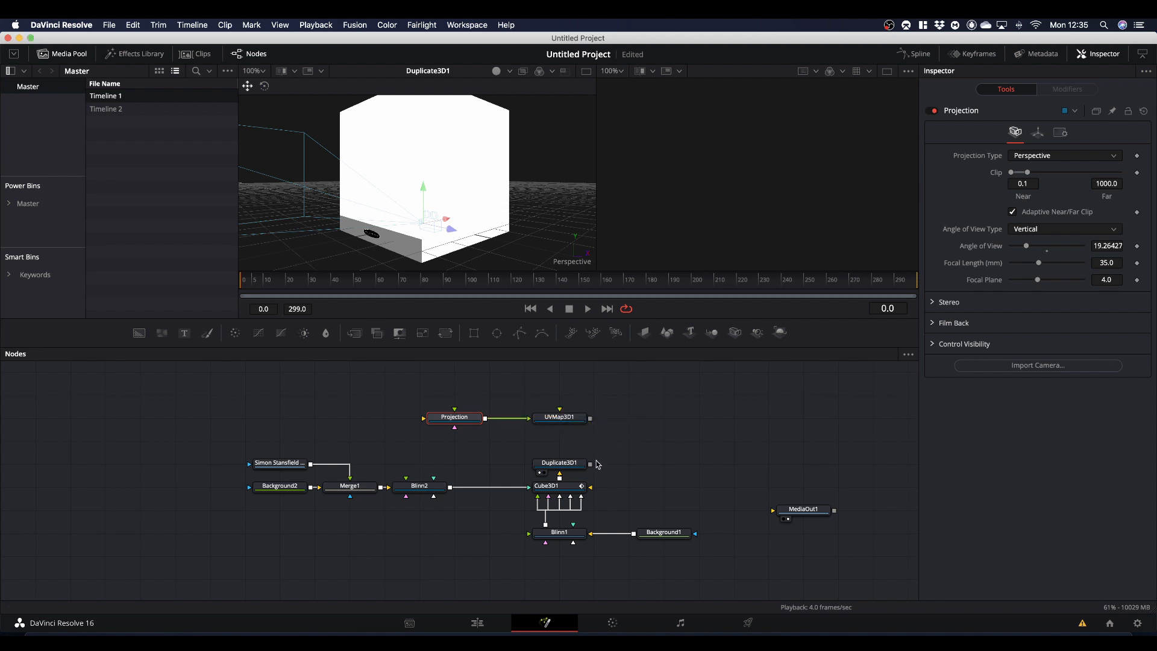
pyautogui.moveTo(590, 467)
pyautogui.mouseDown()
pyautogui.moveTo(615, 458)
pyautogui.moveTo(560, 419)
pyautogui.mouseUp()
pyautogui.click(376, 285)
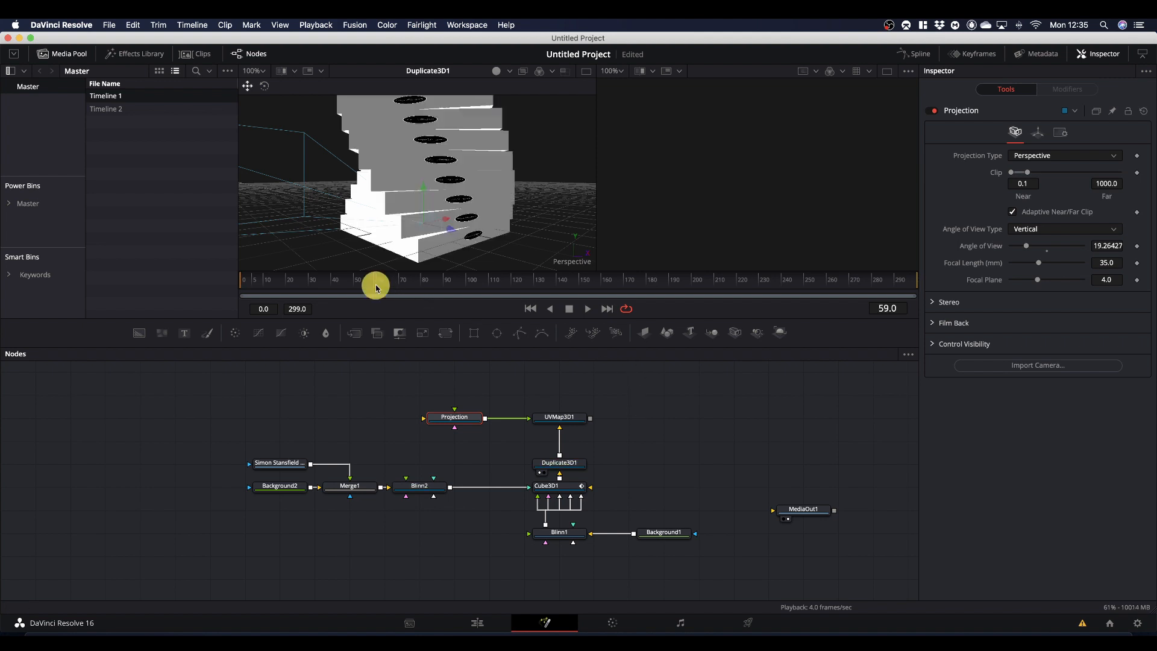
# - Play the slice rotation from frame 60 and stop at frame 113
pyautogui.moveTo(377, 286); pyautogui.dragTo(375, 285)
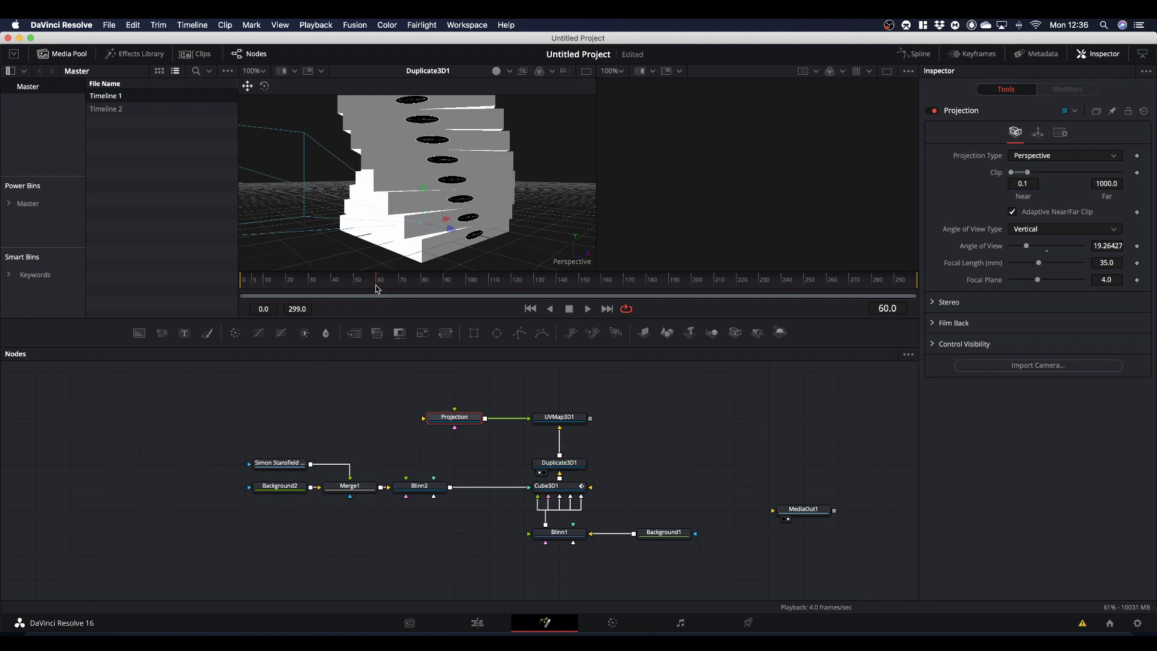
pyautogui.press('space')
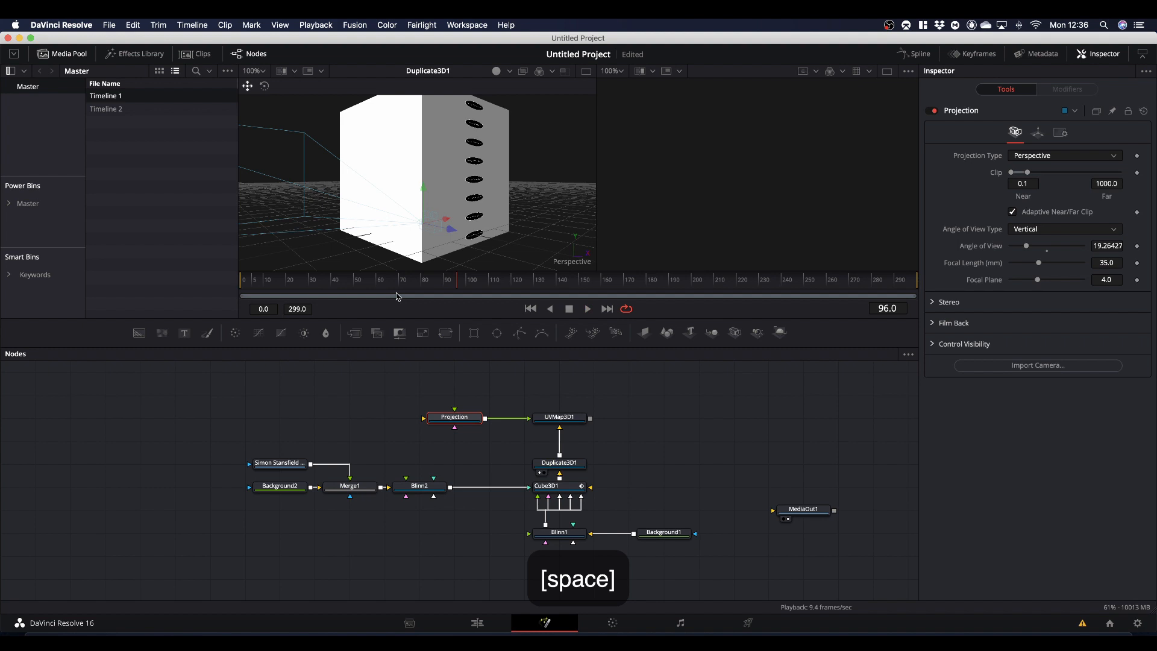
pyautogui.press('space')
# - Show UVMap3D1 in the viewer and move the Projection camera out in front of the cube to about 0.98 on Z
pyautogui.moveTo(451, 234); pyautogui.dragTo(584, 259)
pyautogui.moveTo(561, 417); pyautogui.dragTo(499, 218)
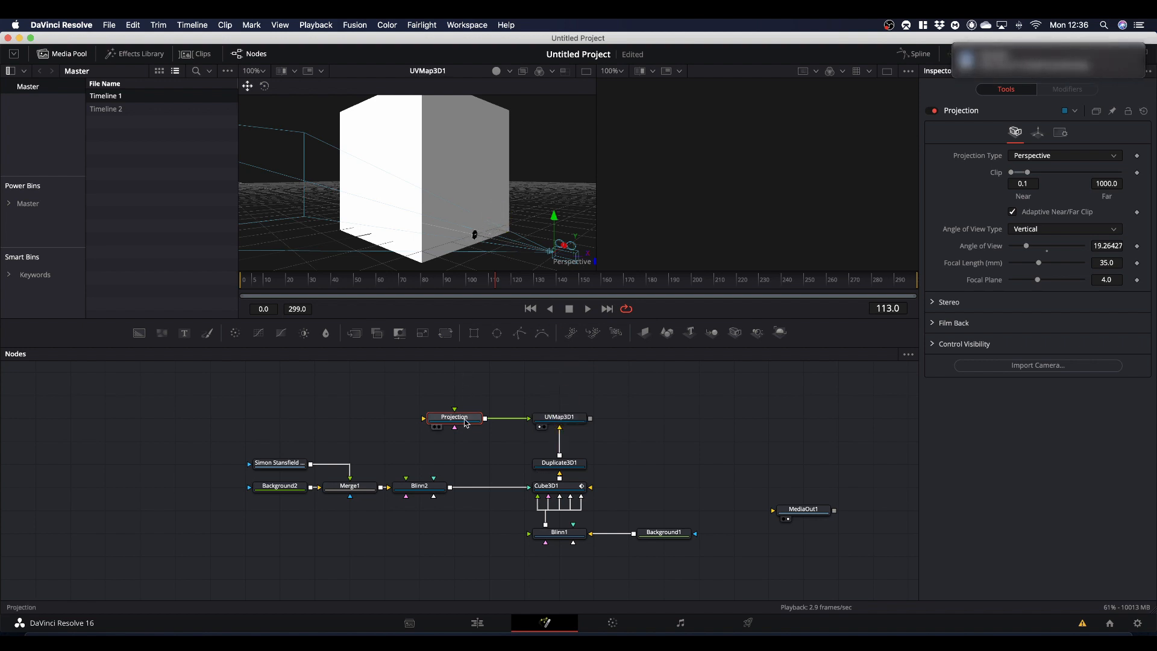
# - Enable Use Target in the Projection camera's transform and set the target's Y to 0.5-0.0625, giving 0.4375
pyautogui.click(1038, 133)
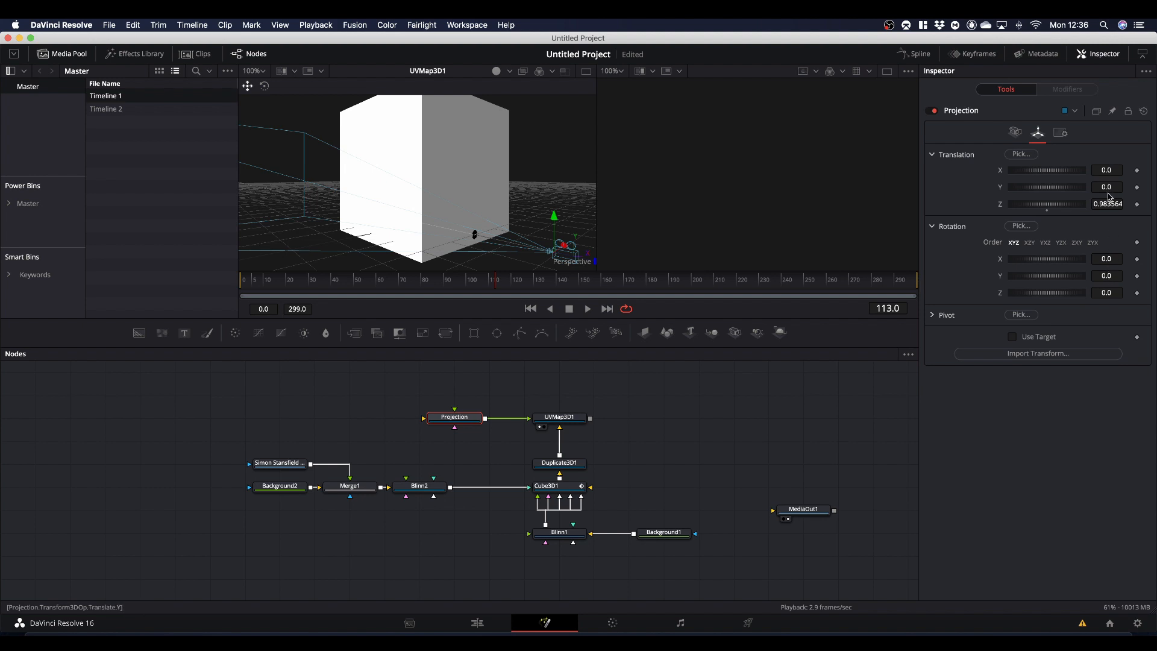
pyautogui.click(1013, 336)
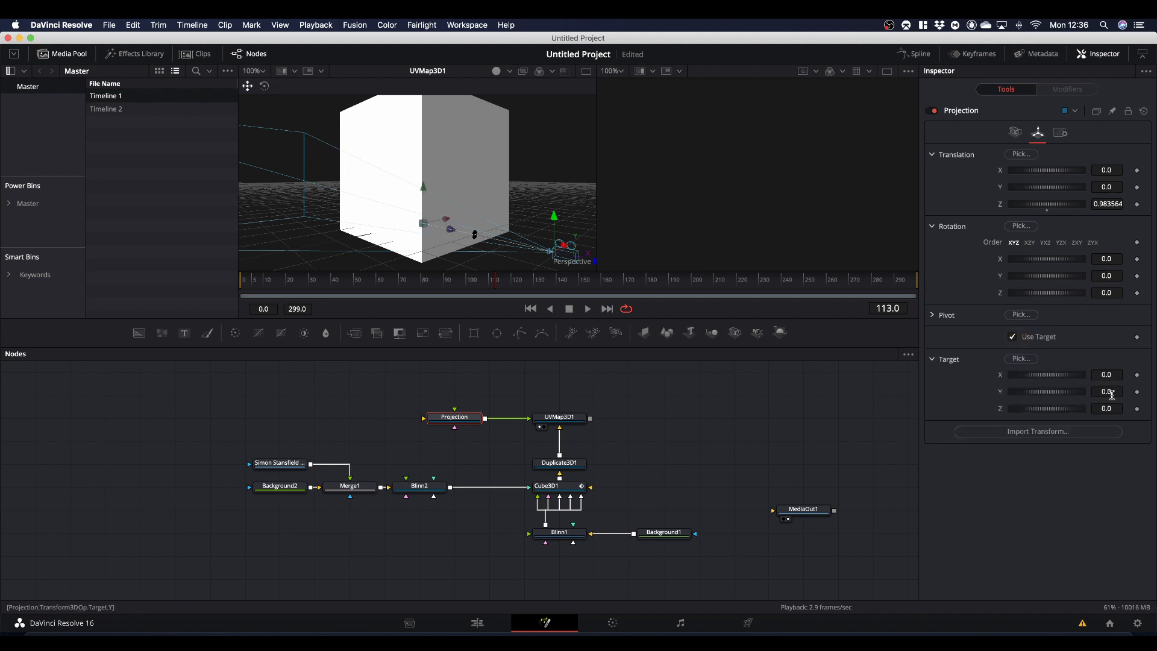
pyautogui.click(1109, 392)
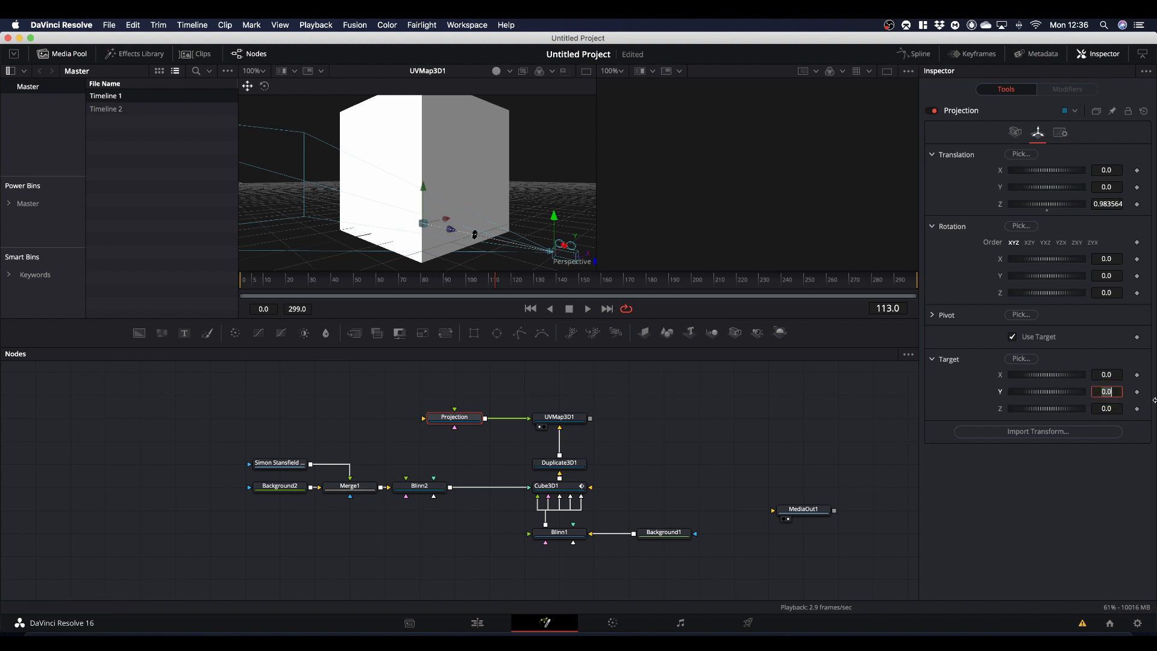
pyautogui.write('0.5')
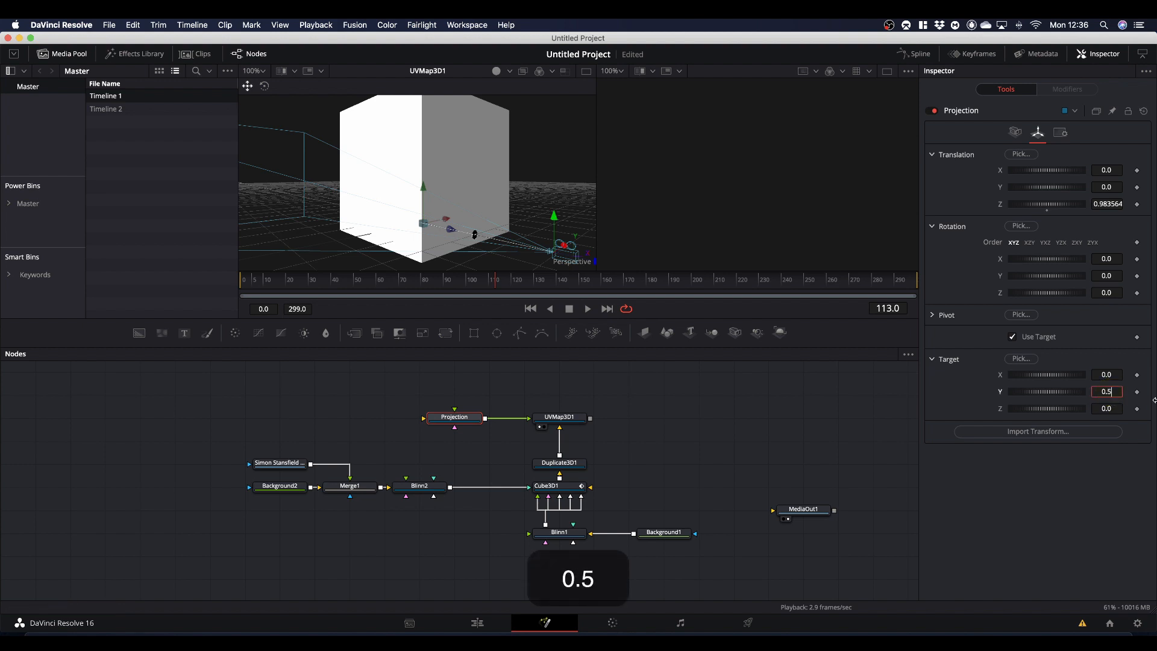
pyautogui.write('-0.0')
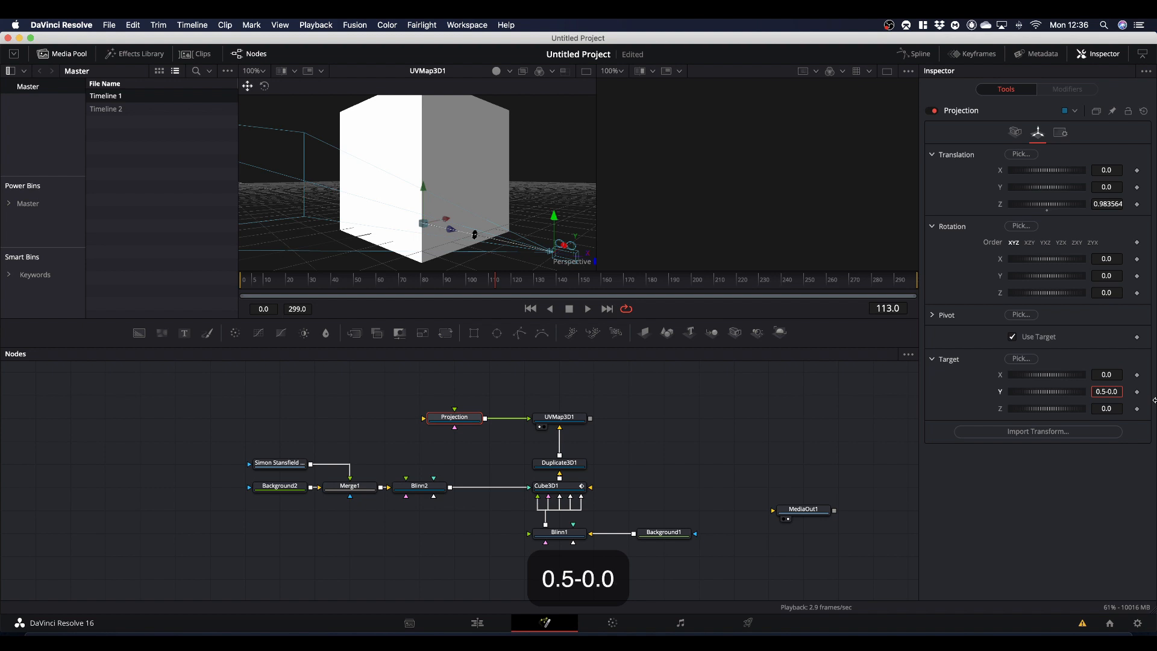
pyautogui.write('625')
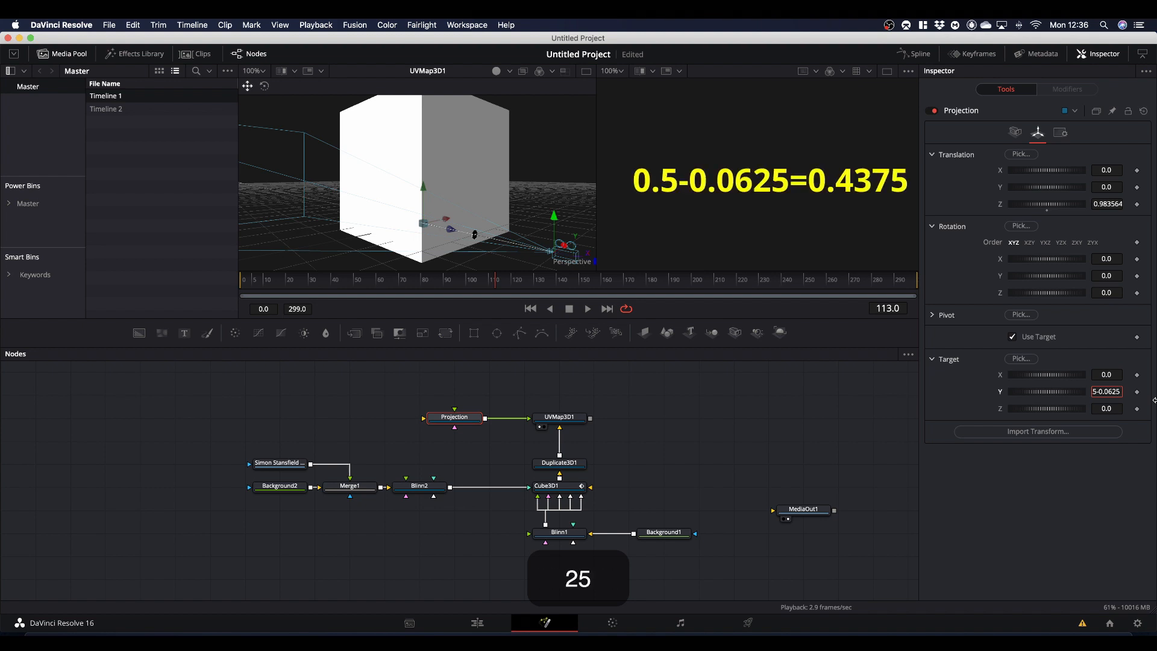
pyautogui.press('Return')
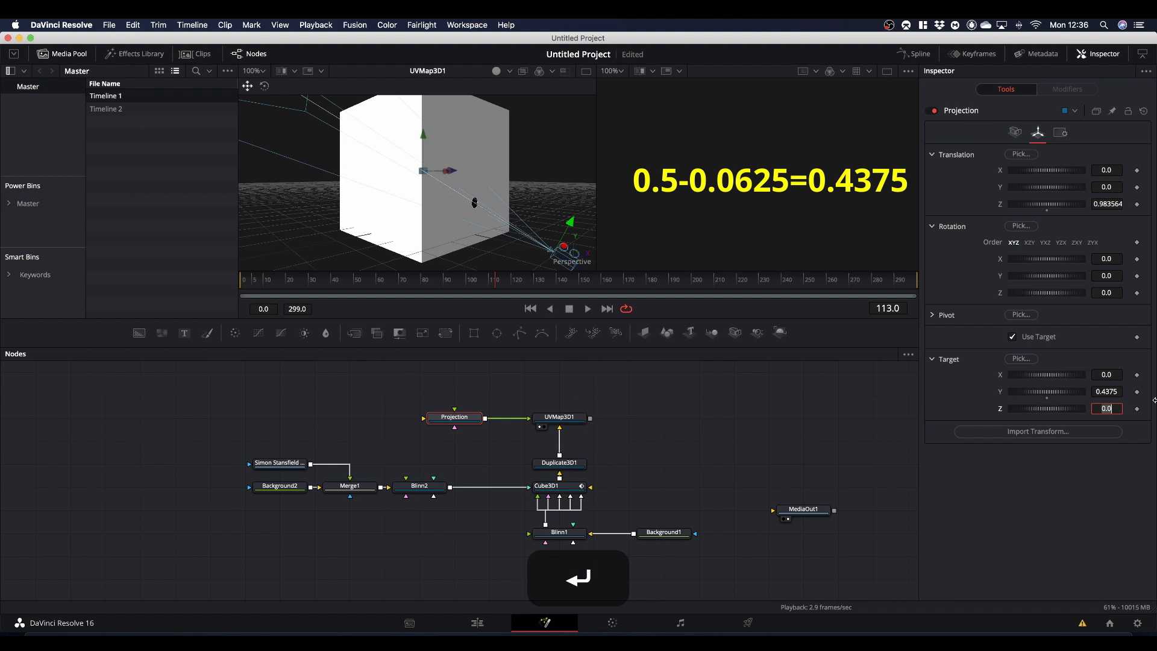
# - Copy the Projection camera's target Y value of 0.4375 into its Y translation
pyautogui.click(1110, 391)
pyautogui.rightClick(1109, 392)
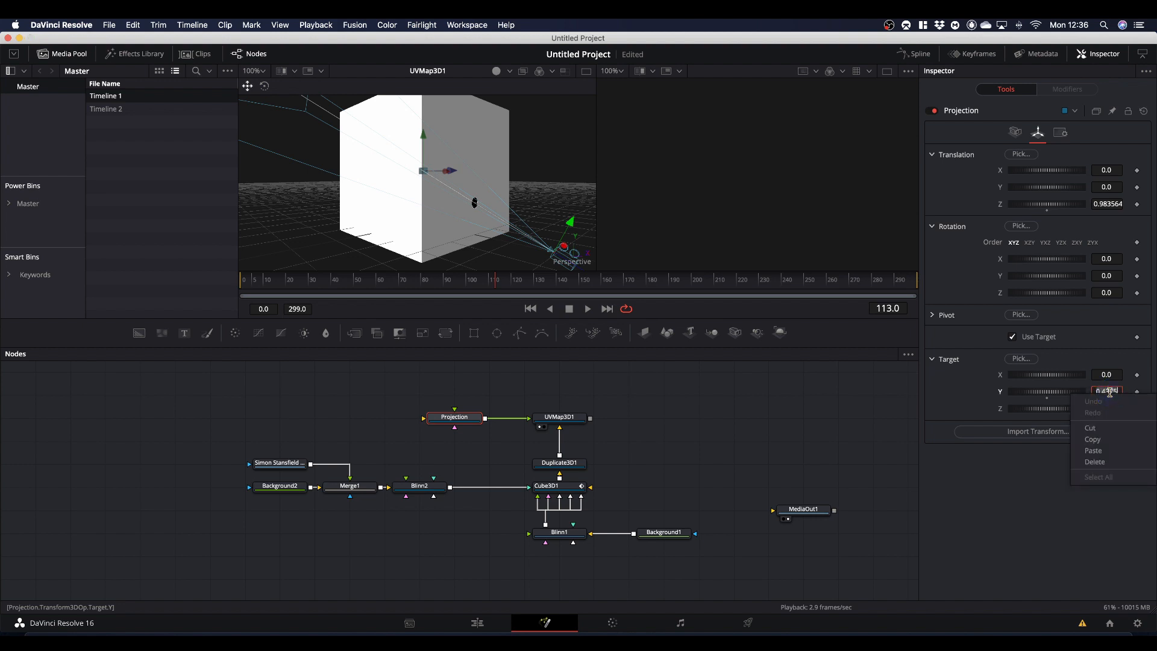
pyautogui.click(1101, 444)
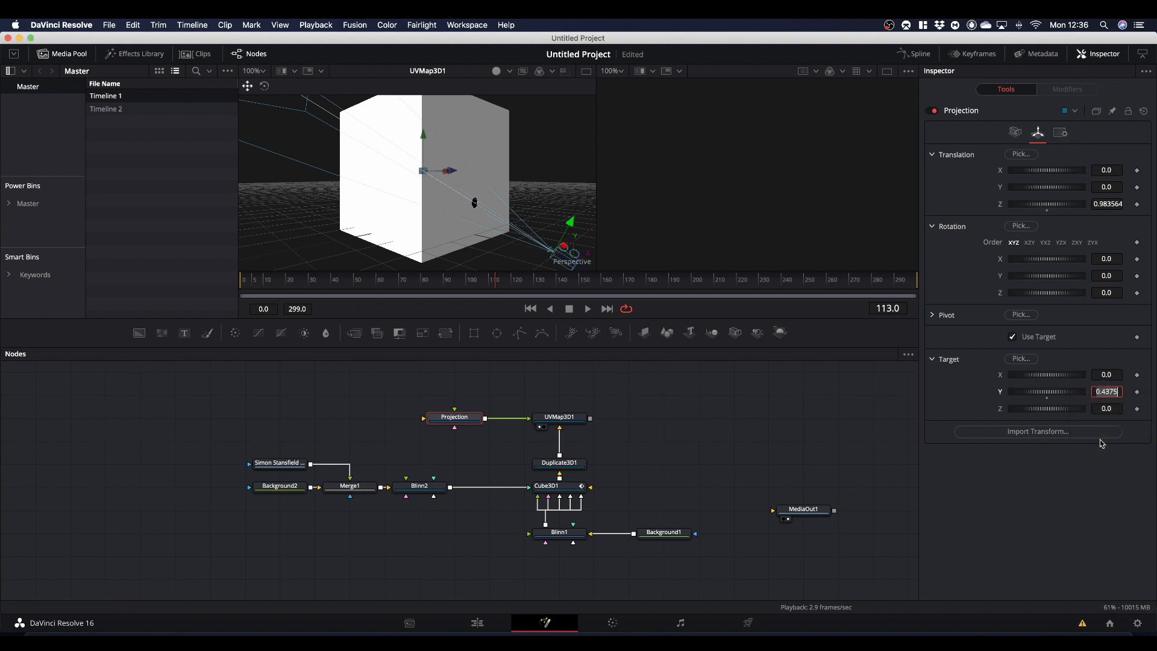
pyautogui.click(1107, 186)
pyautogui.rightClick(1107, 187)
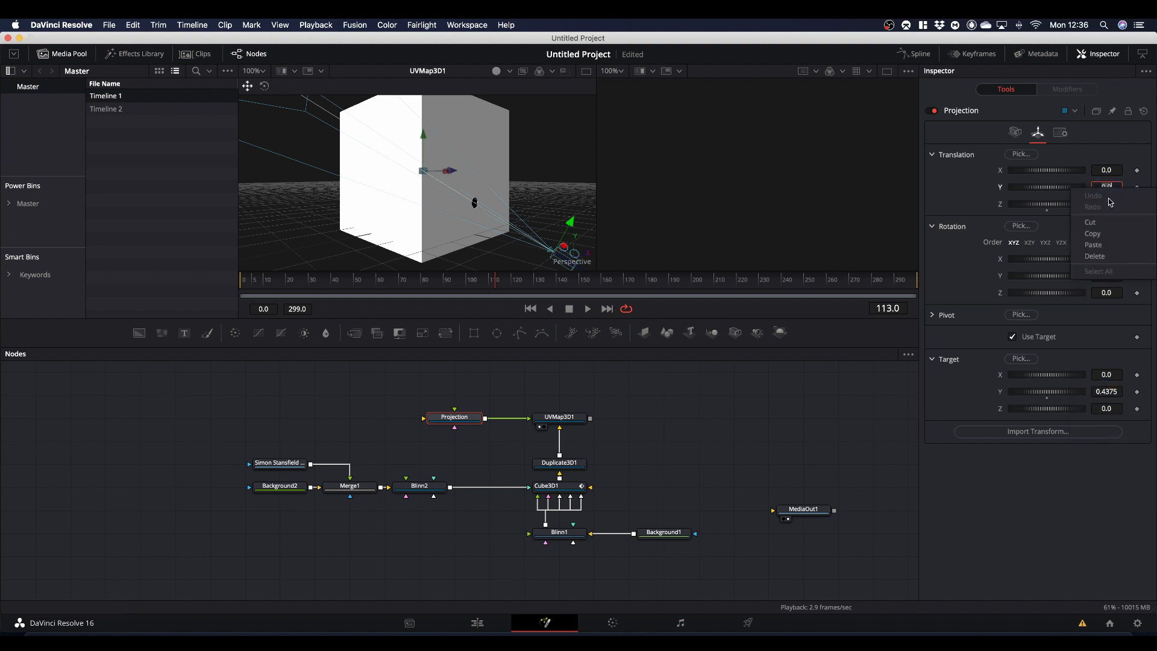
pyautogui.click(1111, 244)
pyautogui.click(967, 188)
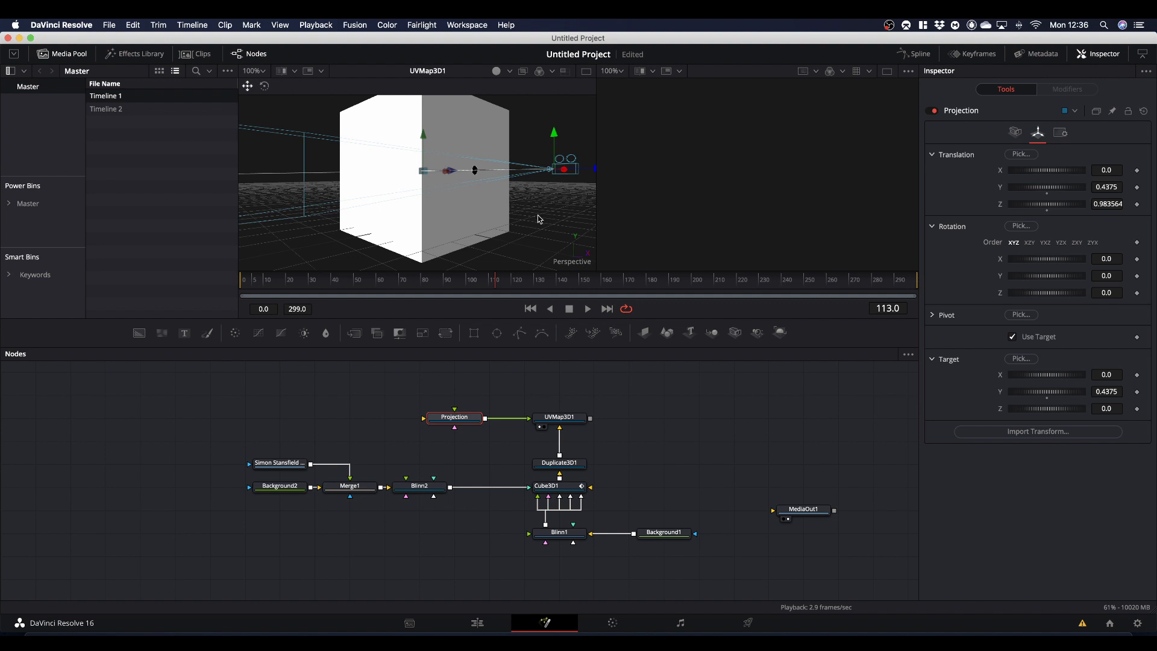
# - Move the Projection camera back to about 4.04 on Z and set its Angle of View to 36.8
pyautogui.moveTo(538, 219); pyautogui.dragTo(555, 271)
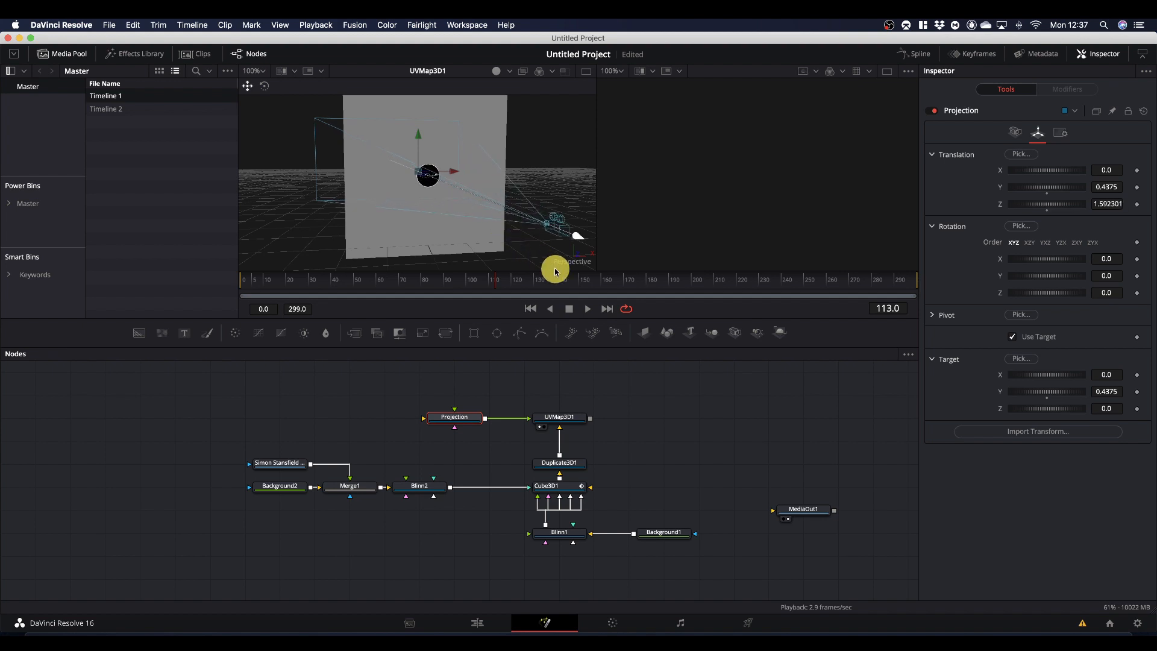
pyautogui.scroll(-5, 531, 237)
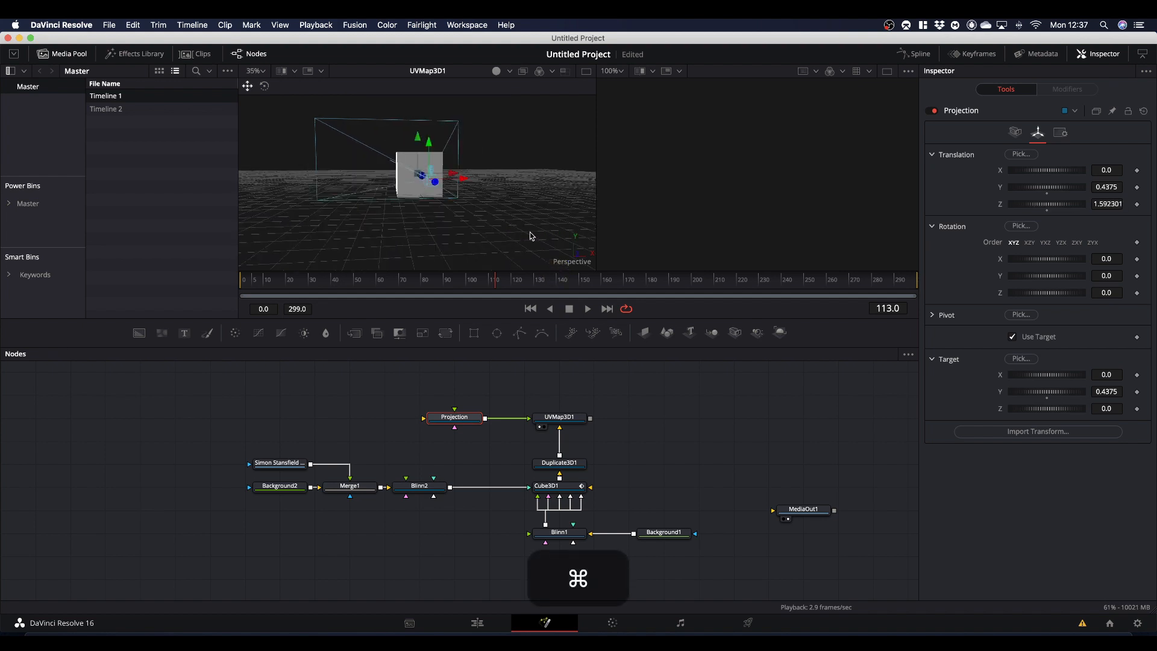
pyautogui.moveTo(435, 184); pyautogui.dragTo(455, 211)
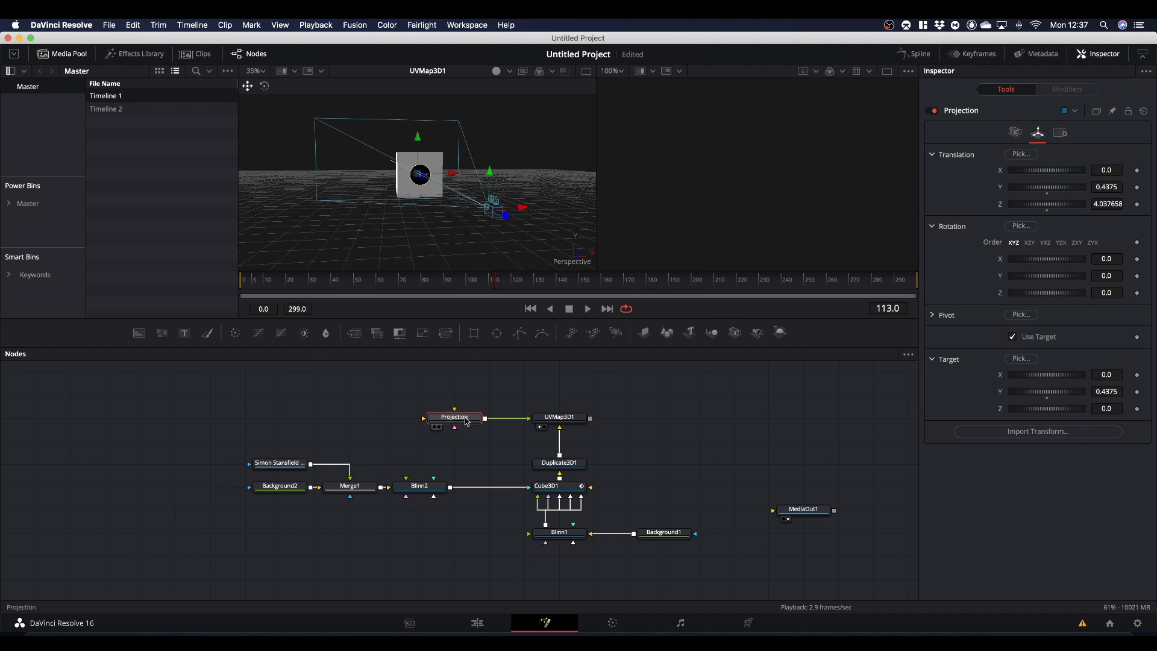
pyautogui.click(1016, 133)
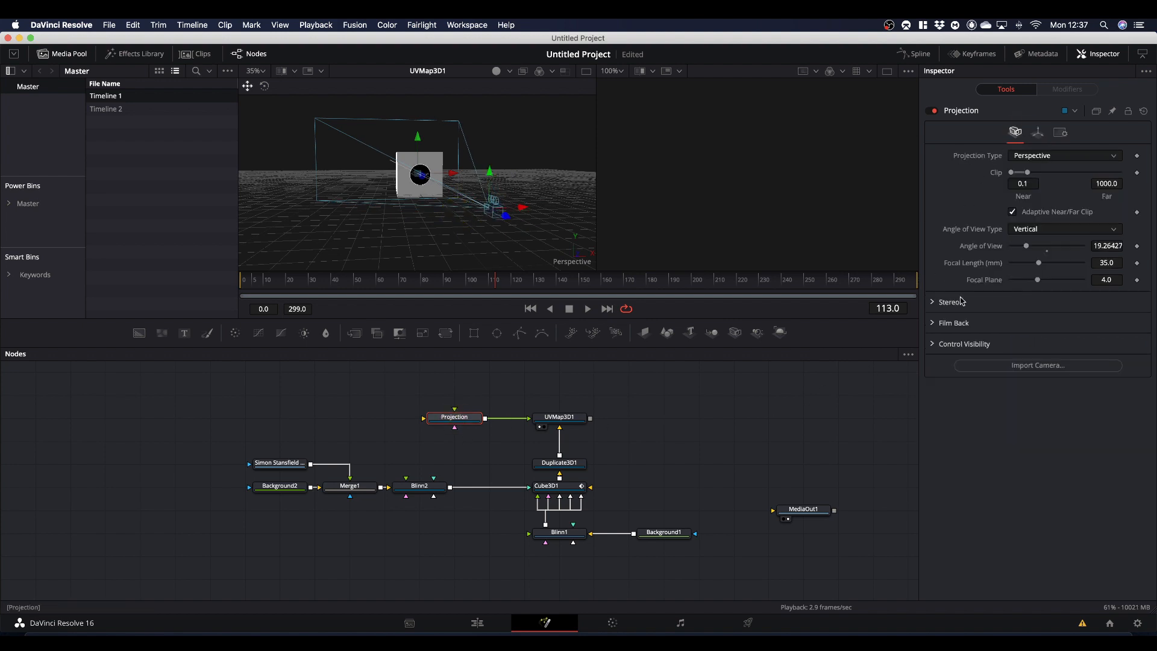
pyautogui.moveTo(1028, 249); pyautogui.dragTo(1042, 254)
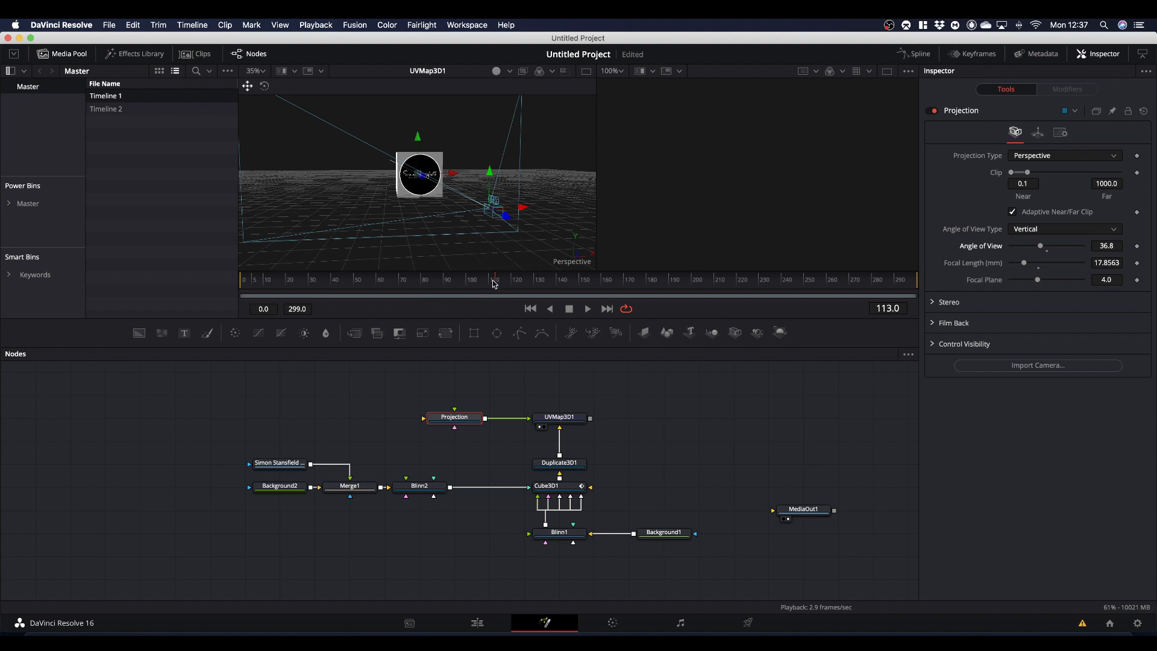
# - Play the animation from the first frame with a closer view of the cube, and park the playhead at frame 97
pyautogui.moveTo(495, 284); pyautogui.dragTo(169, 291)
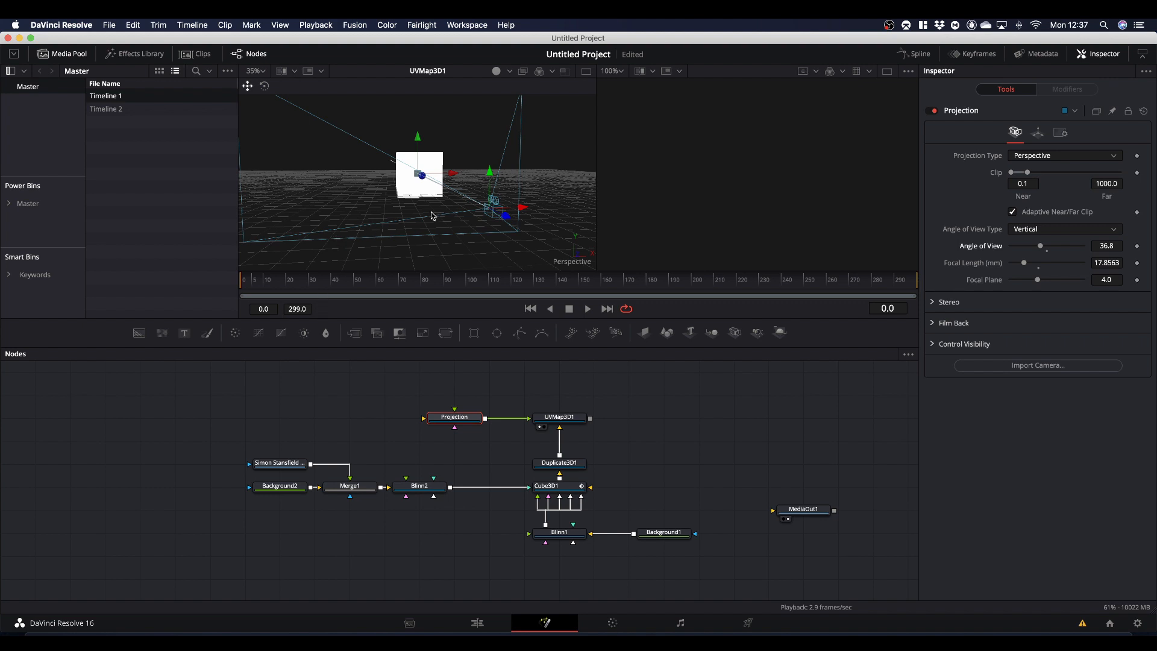
pyautogui.press('super+1')
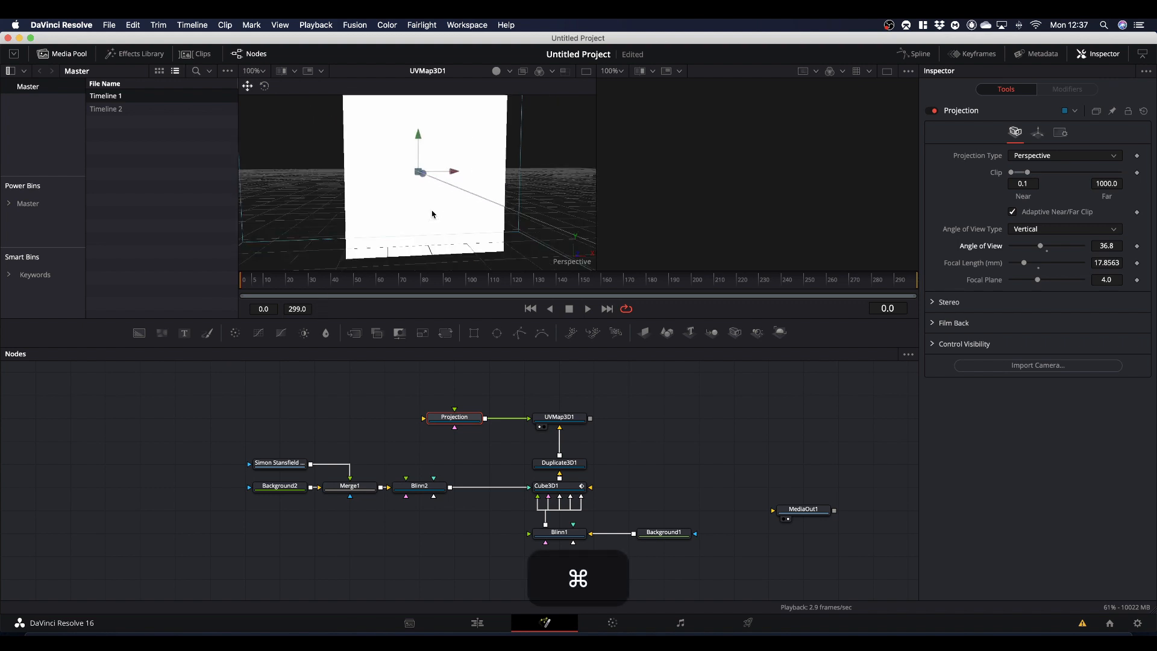
pyautogui.press('space')
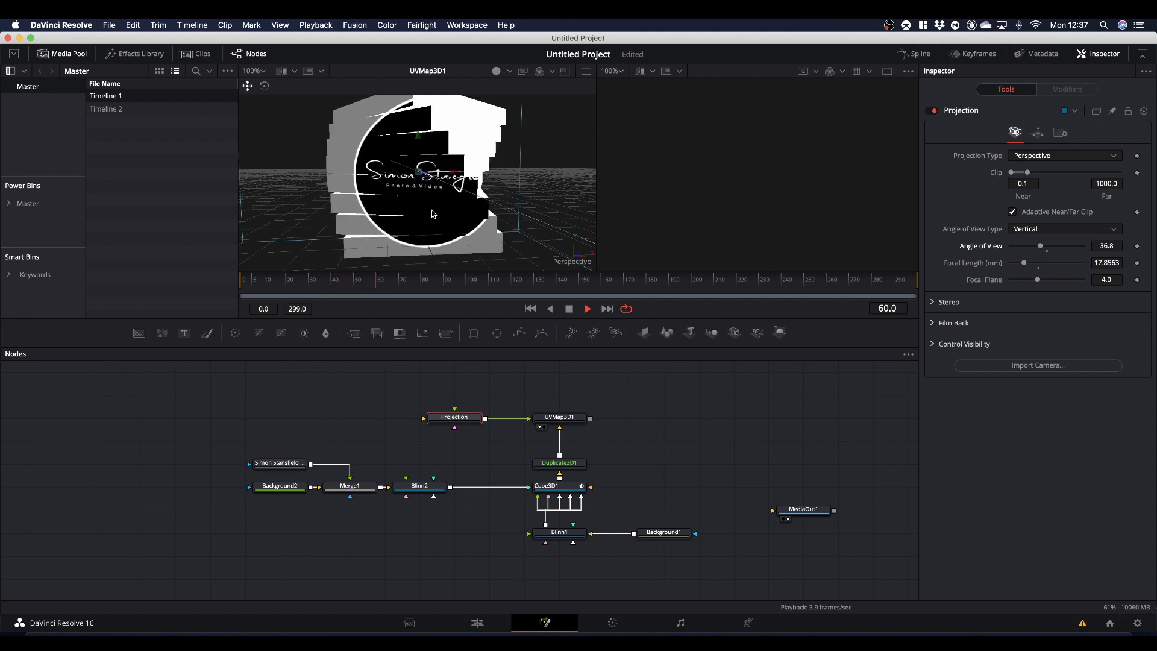
pyautogui.press('space')
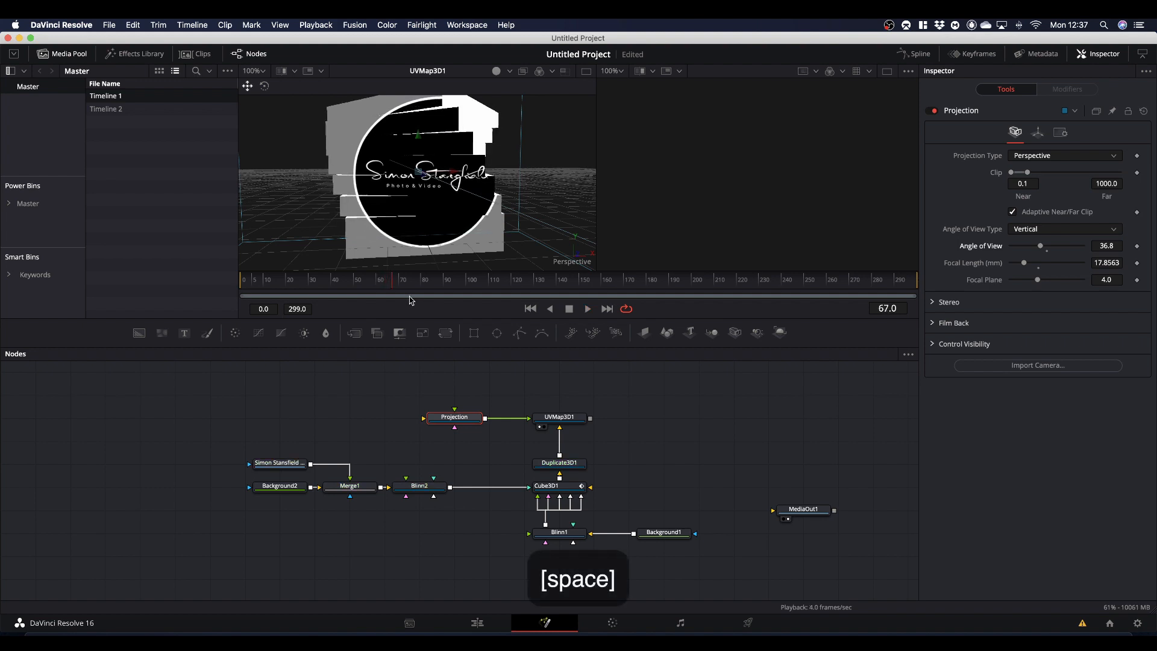
pyautogui.moveTo(392, 285); pyautogui.dragTo(461, 302)
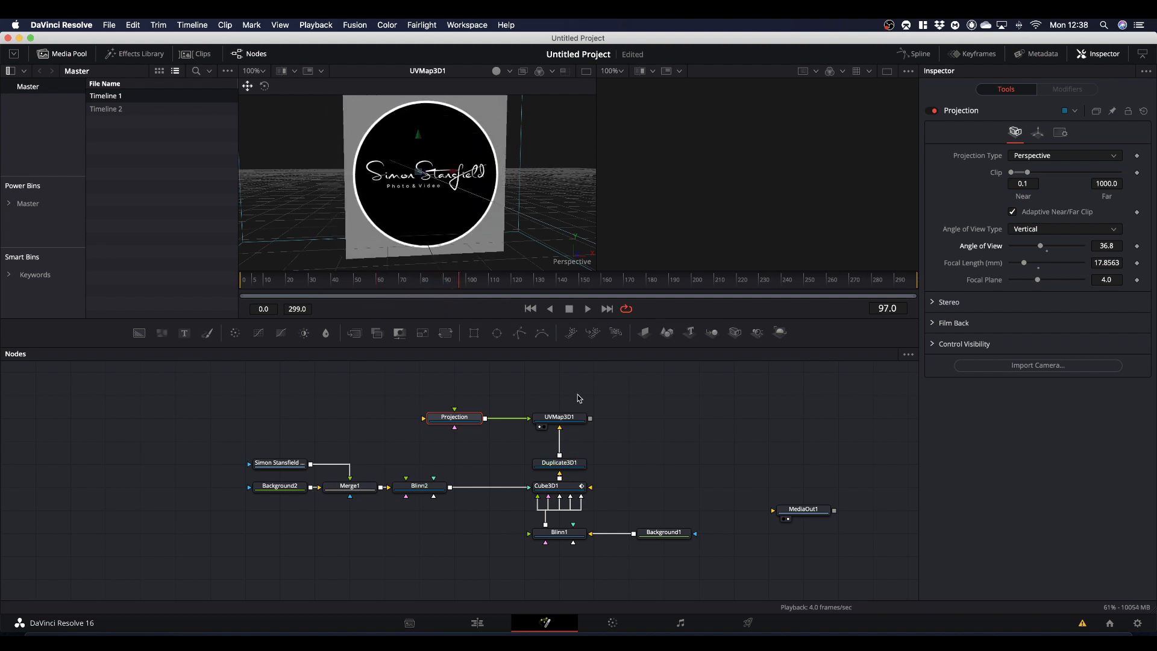
# - Enable Lock UVs on Animated Objects in UVMap3D1 and set its Ref Time to 99
pyautogui.click(573, 420)
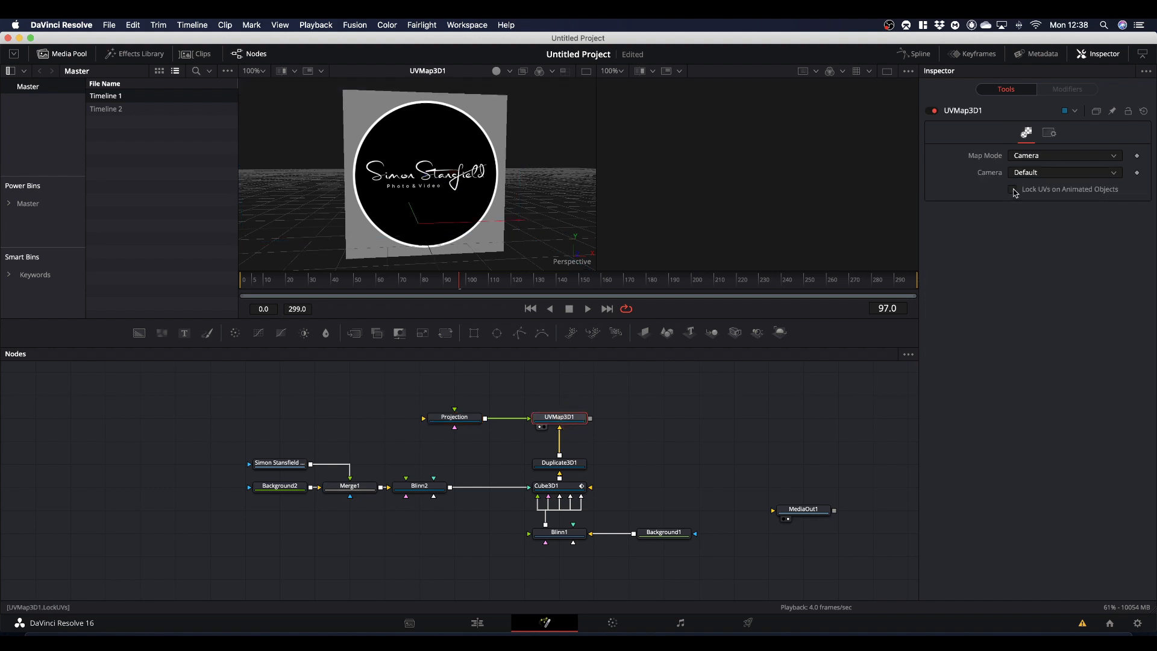
pyautogui.click(1013, 190)
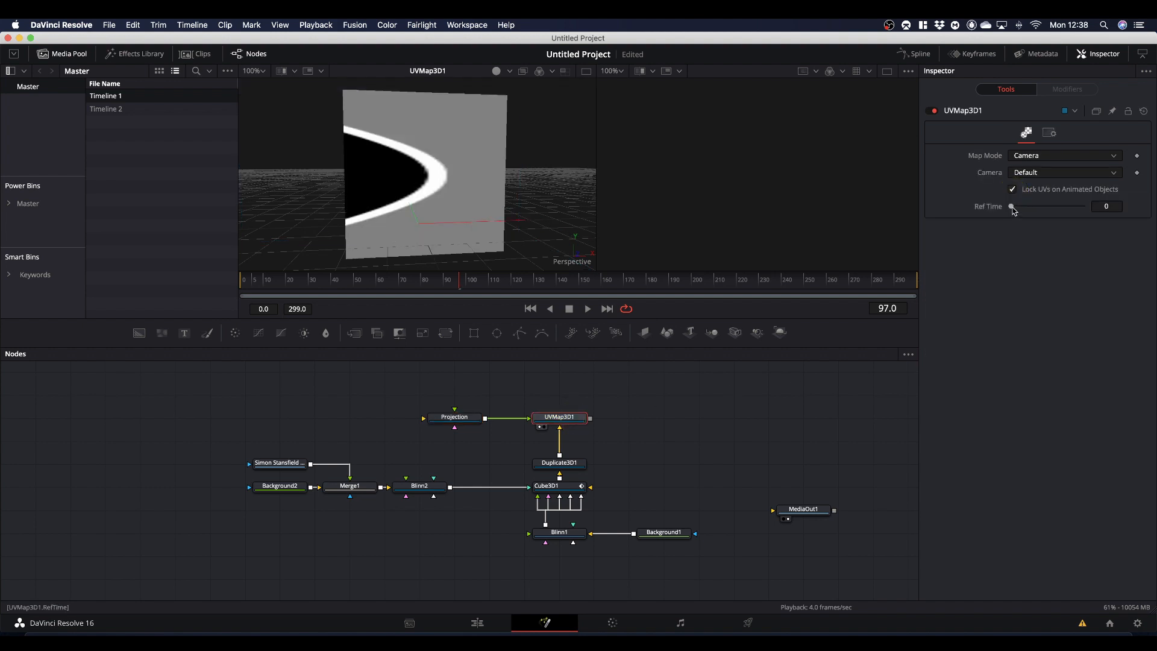
pyautogui.moveTo(1014, 210); pyautogui.dragTo(1035, 211)
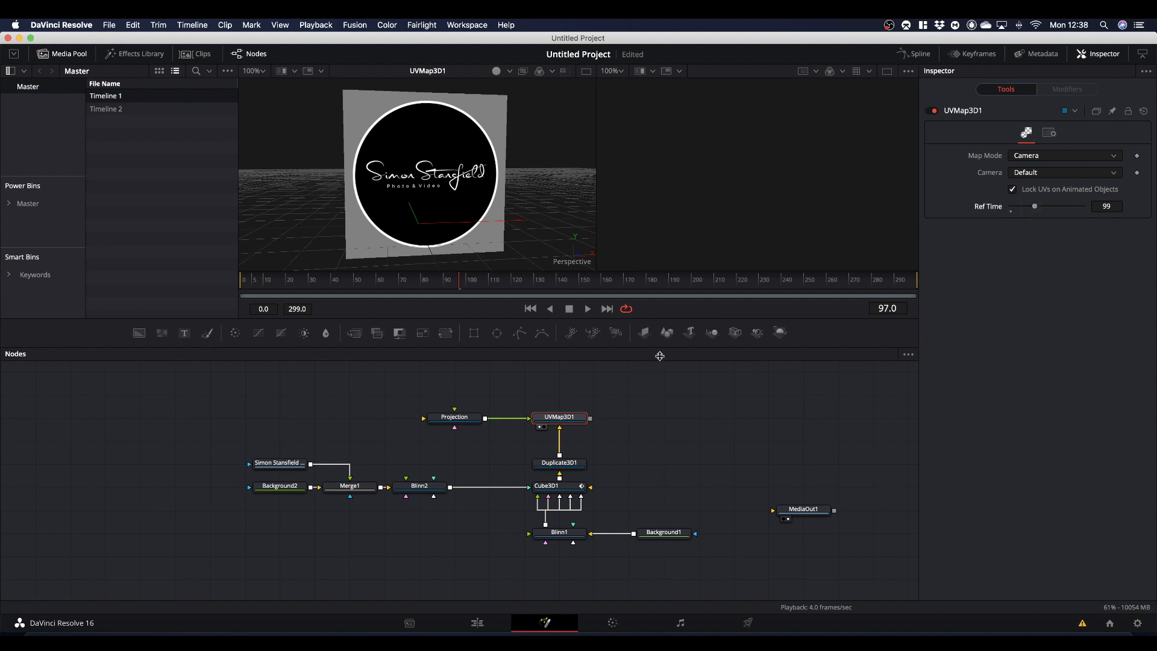
# - Replay the animation from the first frame to check the locked logo projection, stopping at frame 109
pyautogui.moveTo(460, 289); pyautogui.dragTo(147, 304)
pyautogui.press('space')
pyautogui.press('space')
# - Tidy the cube, logo and projection nodes into a compact group and move them well away from MediaOut1
pyautogui.moveTo(454, 417); pyautogui.dragTo(489, 417)
pyautogui.moveTo(432, 391); pyautogui.dragTo(576, 429)
pyautogui.moveTo(559, 417); pyautogui.dragTo(559, 440)
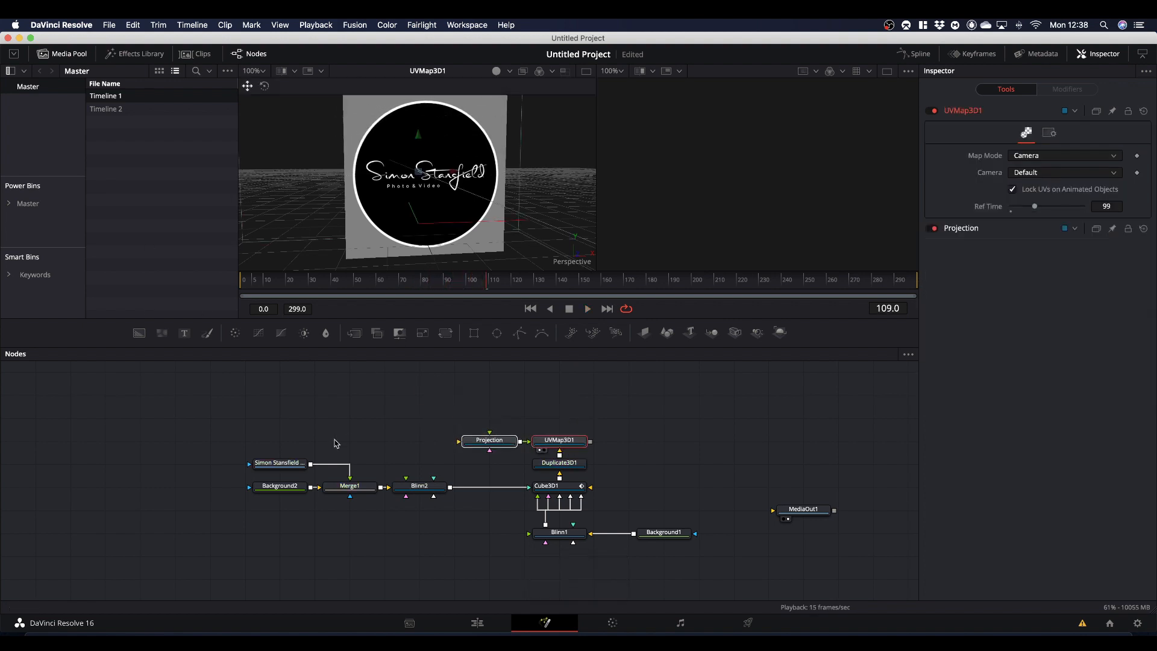
pyautogui.moveTo(251, 439); pyautogui.dragTo(434, 501)
pyautogui.moveTo(408, 490); pyautogui.dragTo(478, 490)
pyautogui.moveTo(662, 534); pyautogui.dragTo(557, 556)
pyautogui.moveTo(266, 422); pyautogui.dragTo(599, 561)
pyautogui.moveTo(552, 556); pyautogui.dragTo(272, 559)
# - Add Merge 3D, Renderer 3D, Camera 3D and Spot Light nodes in the space between the cube nodes and MediaOut1
pyautogui.moveTo(712, 332); pyautogui.dragTo(499, 441)
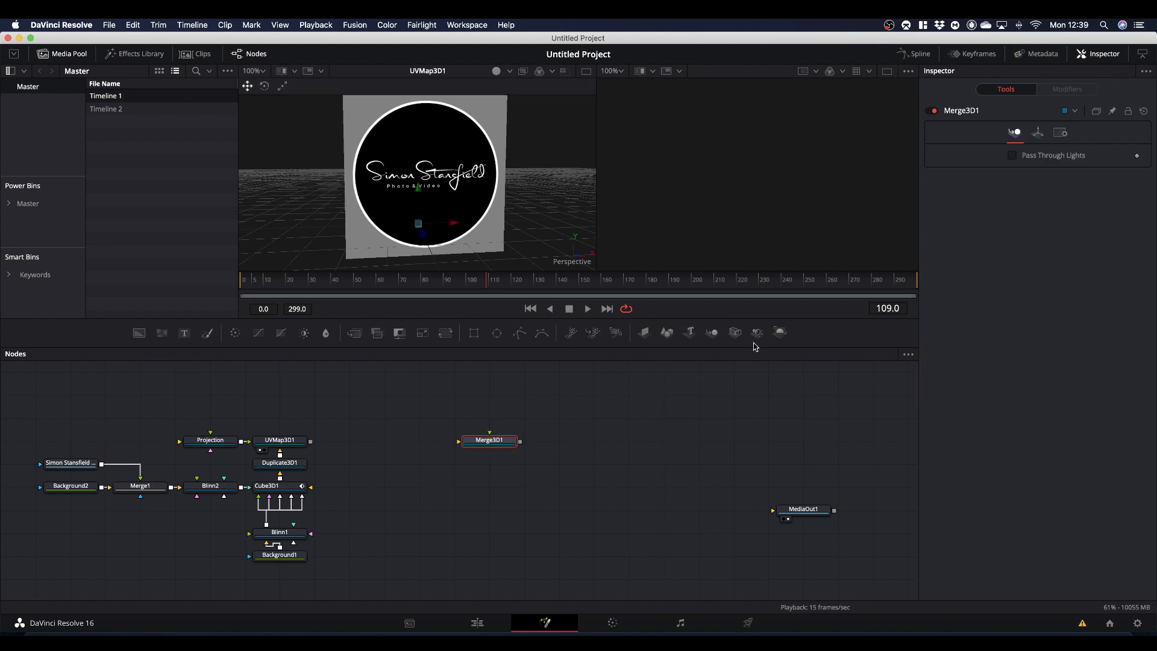
pyautogui.moveTo(780, 333); pyautogui.dragTo(592, 451)
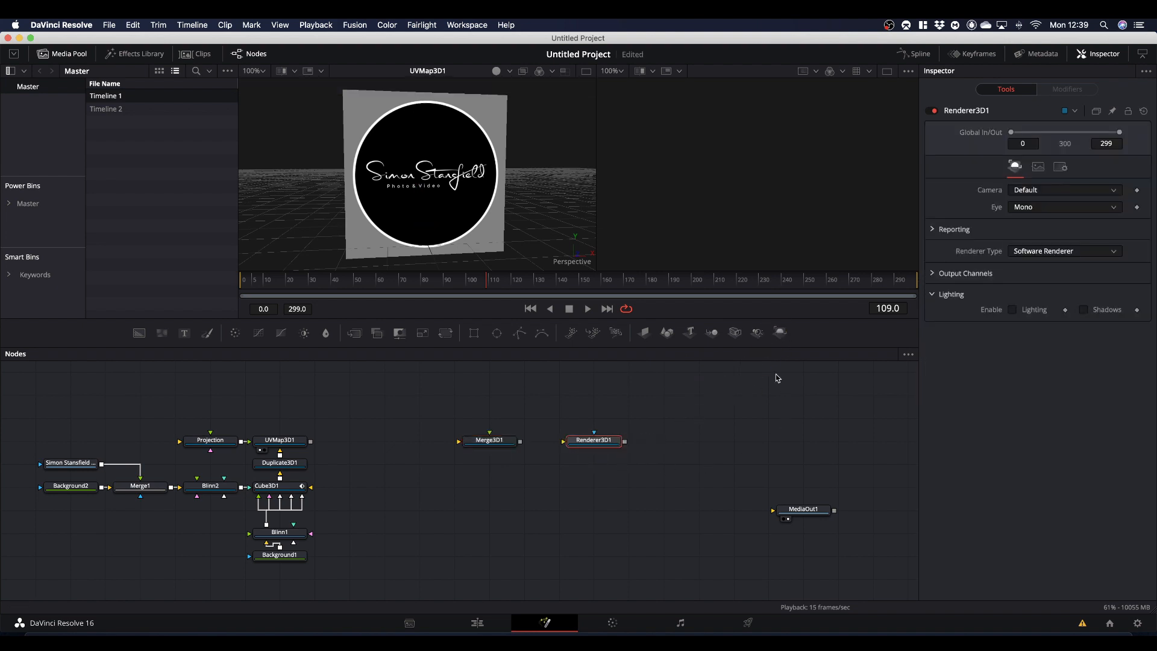
pyautogui.moveTo(735, 333); pyautogui.dragTo(482, 395)
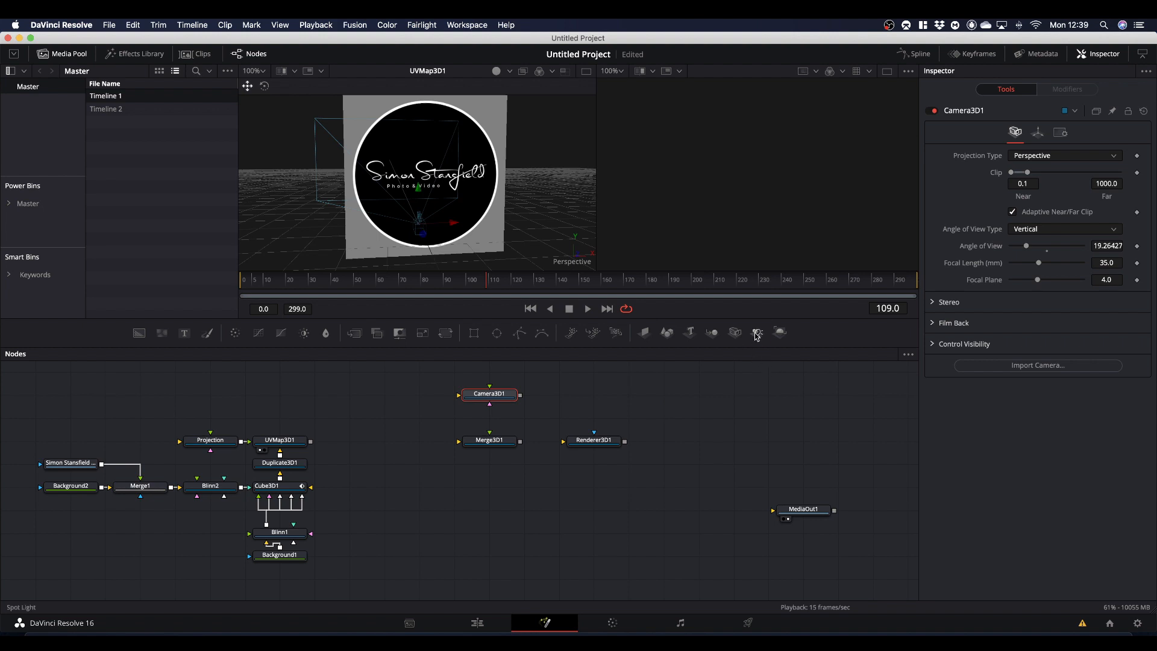
pyautogui.moveTo(757, 335); pyautogui.dragTo(485, 497)
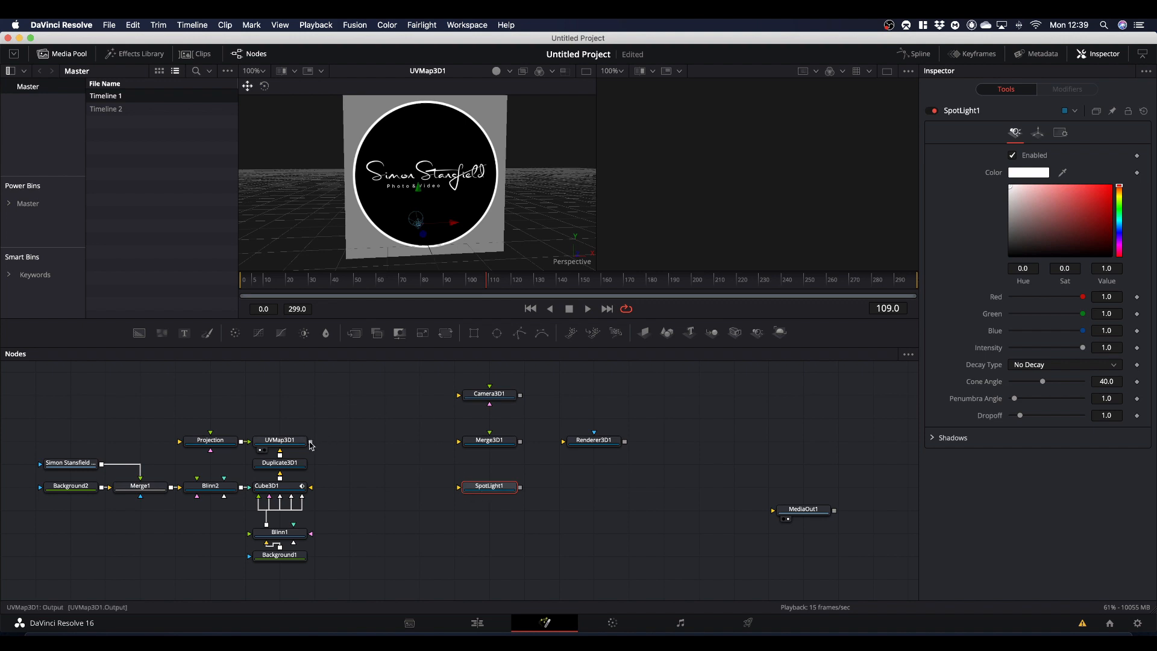
# - Connect UVMap3D1, Camera3D1 and SpotLight1 to Merge3D1, and route Merge3D1 through Renderer3D1 into MediaOut1
pyautogui.moveTo(311, 442); pyautogui.dragTo(488, 445)
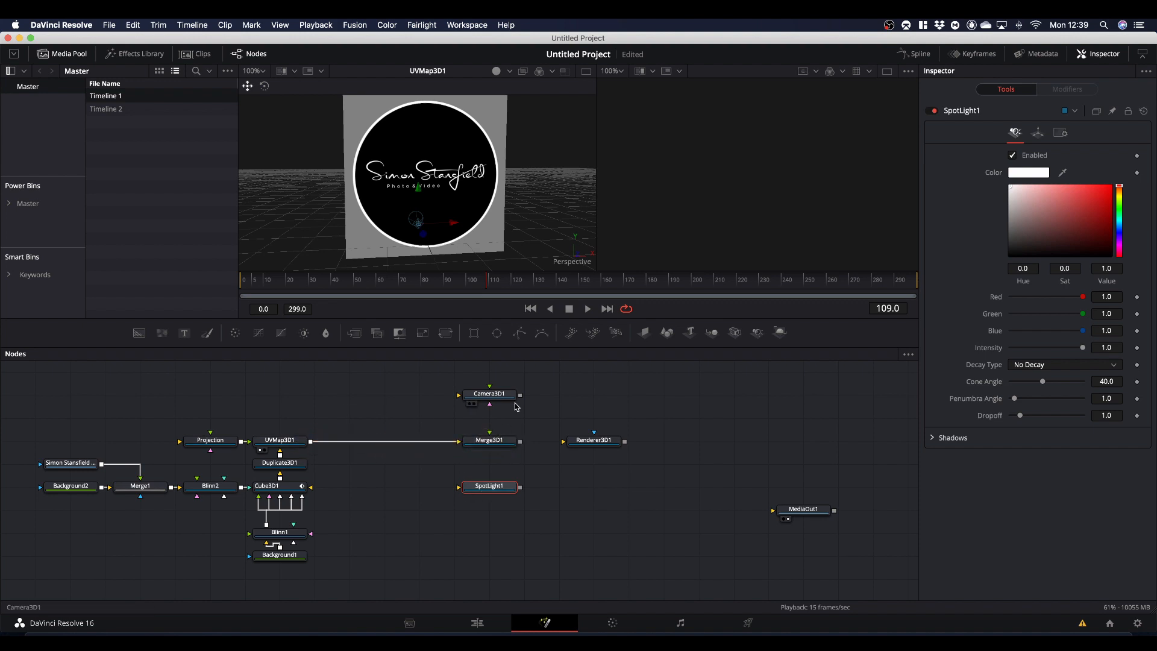
pyautogui.moveTo(520, 395); pyautogui.dragTo(490, 445)
pyautogui.moveTo(521, 487); pyautogui.dragTo(778, 511)
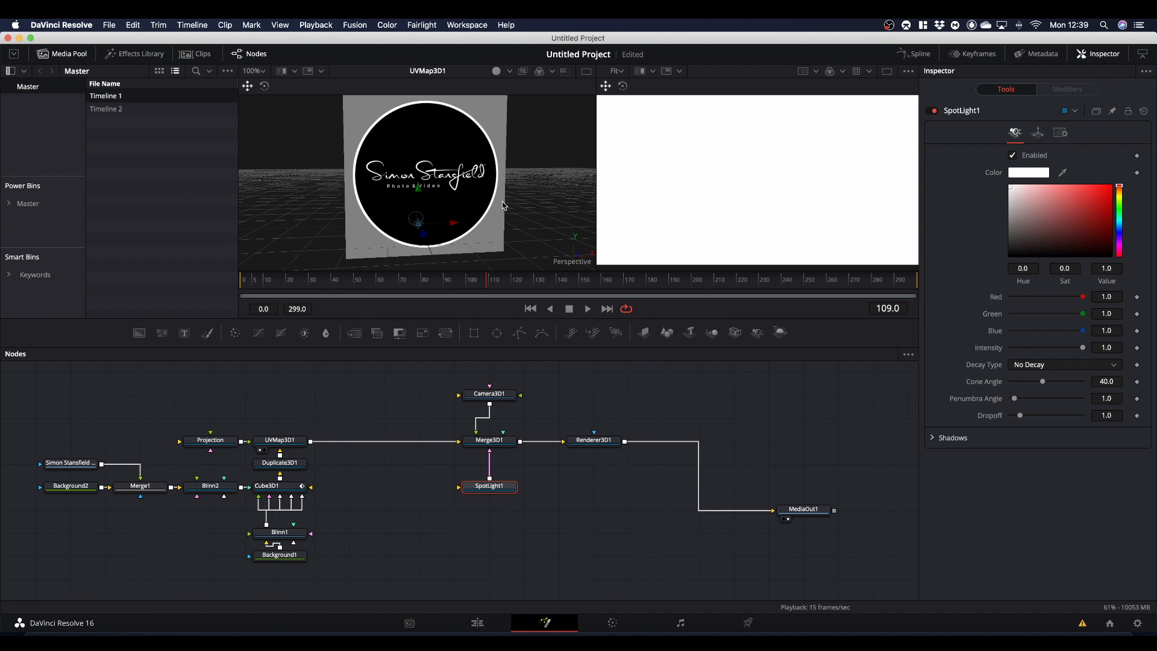
pyautogui.scroll(-2, 540, 218)
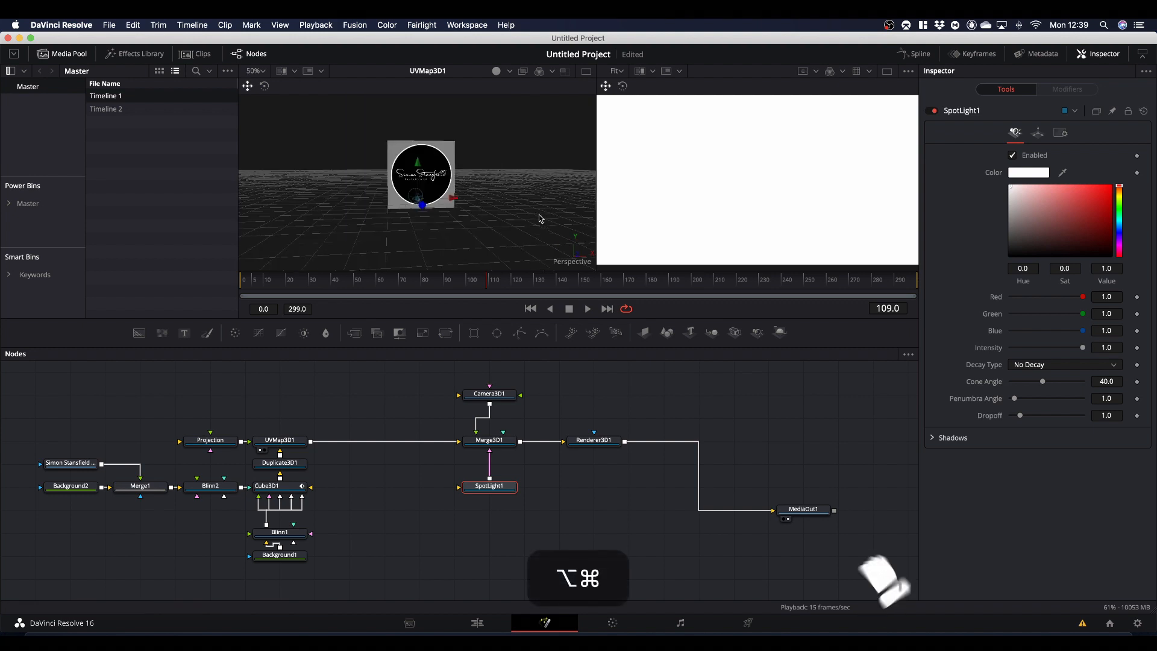
# - Pull Camera3D1 back to a Z translation of about 1.97 and enable its target with the target Y at 0.4375
pyautogui.click(500, 395)
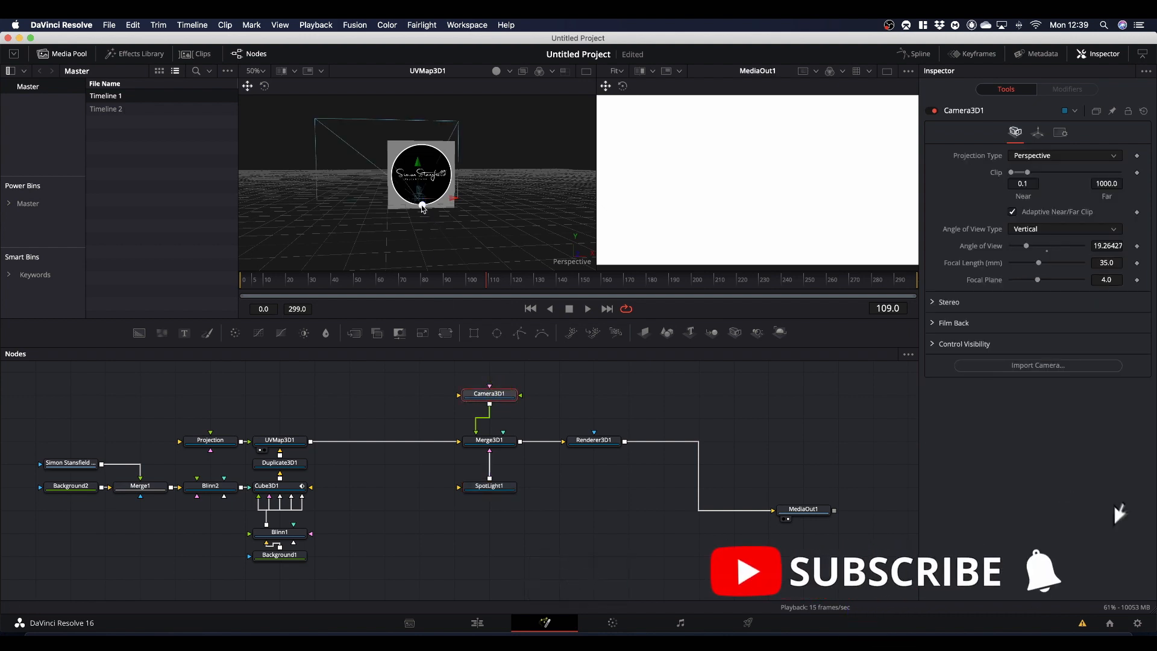
pyautogui.moveTo(422, 206); pyautogui.dragTo(447, 268)
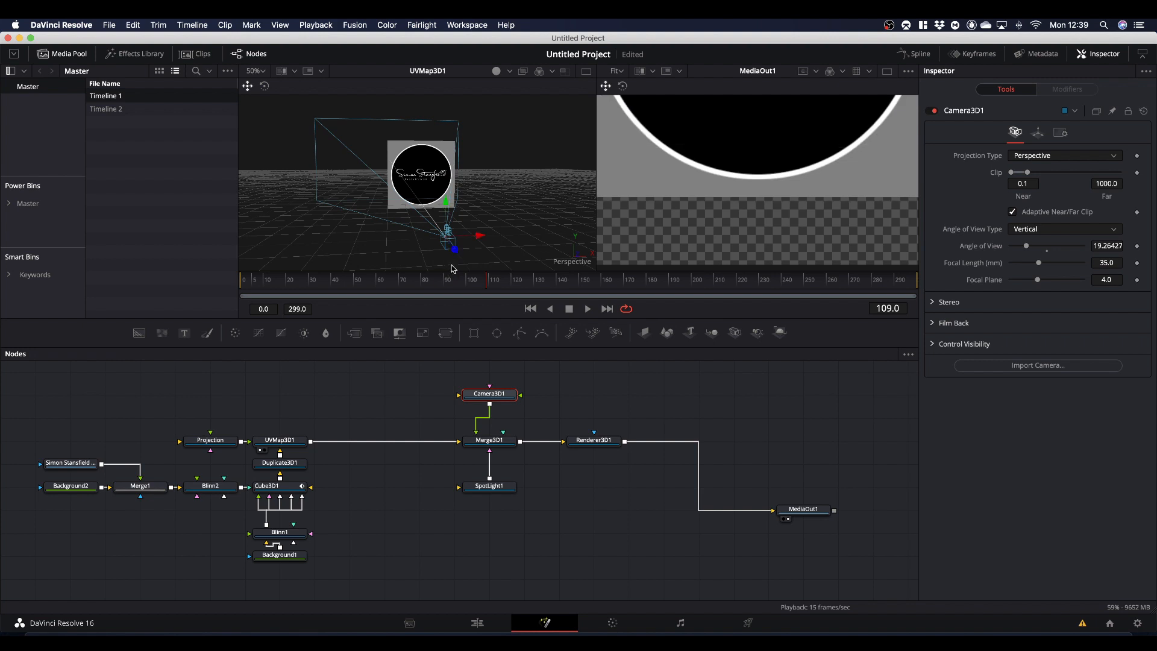
pyautogui.click(489, 390)
pyautogui.click(1035, 134)
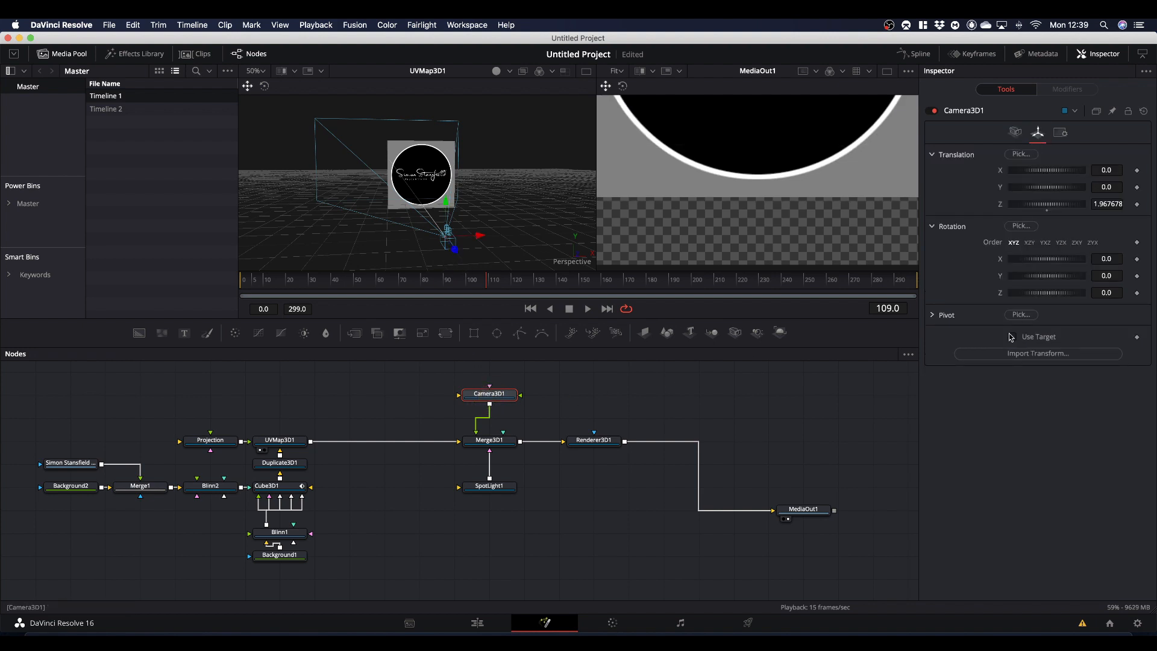
pyautogui.click(1013, 337)
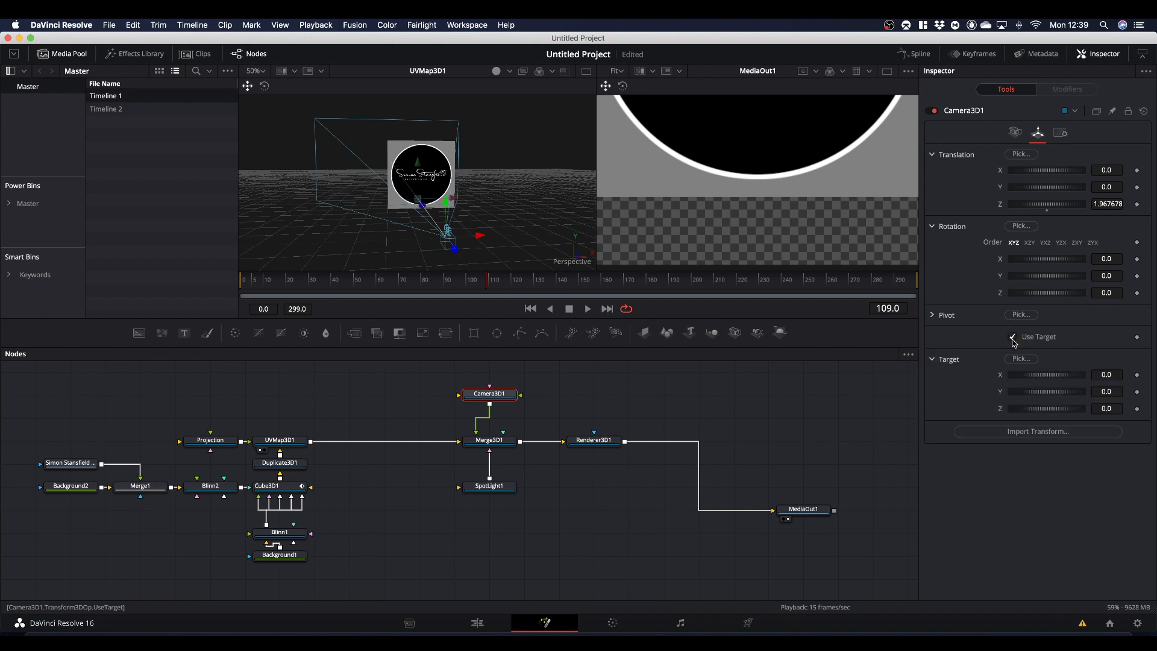
pyautogui.click(1107, 391)
pyautogui.rightClick(1107, 392)
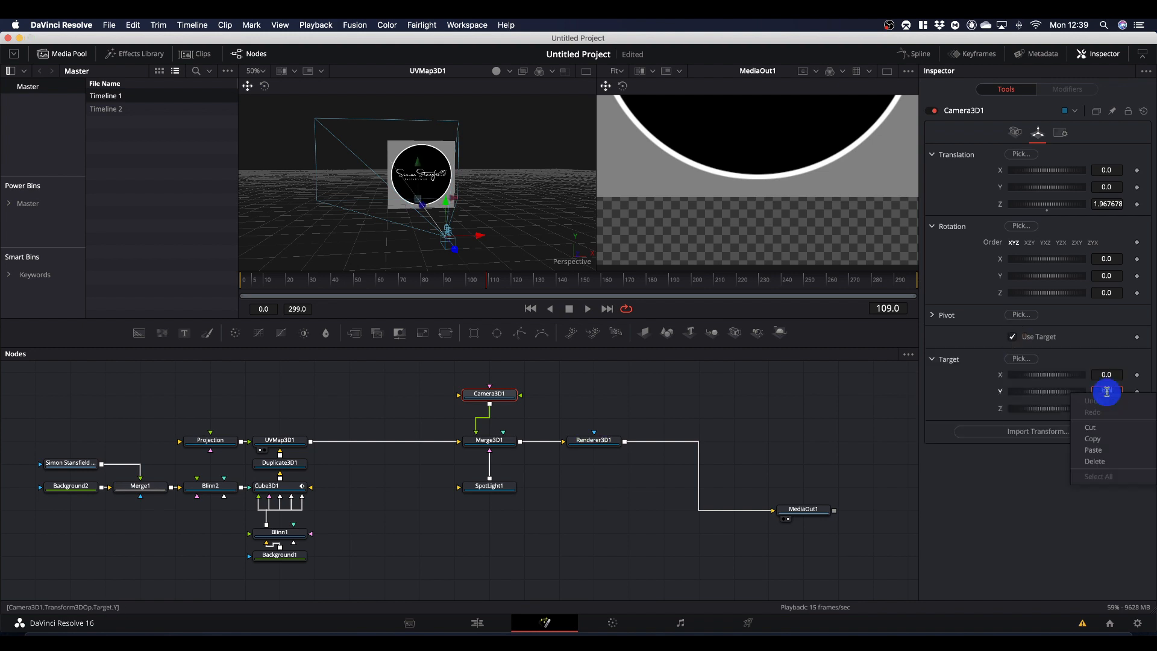
pyautogui.click(1107, 451)
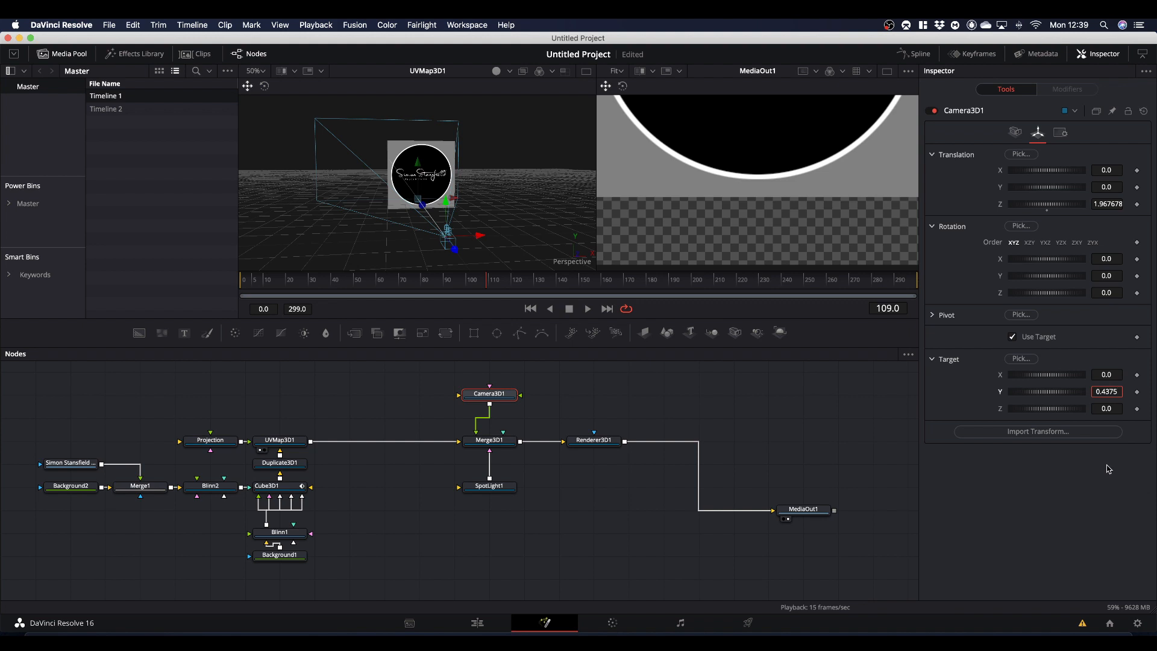
pyautogui.click(1108, 468)
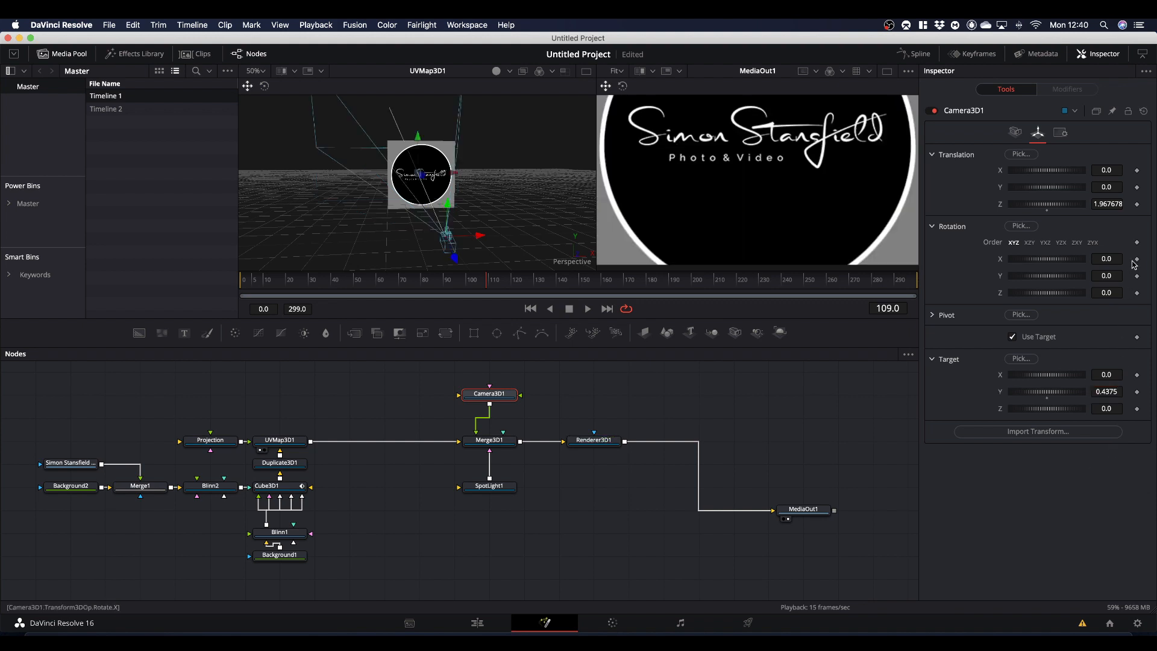
# - Set Camera3D1's Y translation to 0.4375 and pull it back to a Z translation of 5.74 so the cube sits smaller in frame
pyautogui.click(1109, 187)
pyautogui.rightClick(1109, 187)
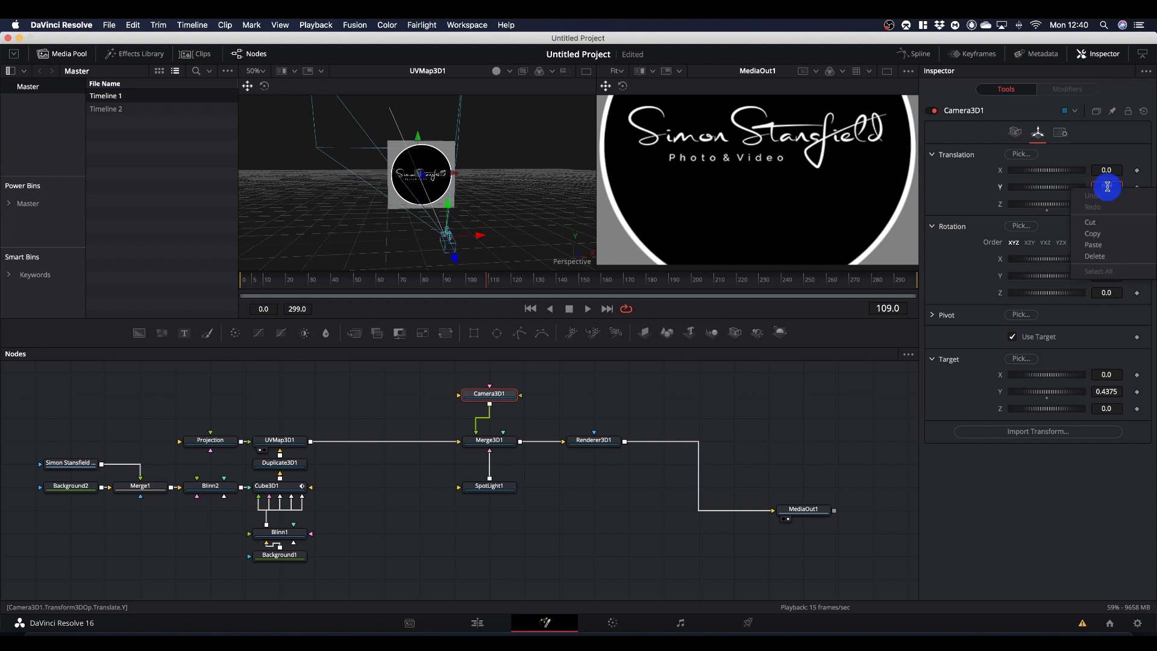
pyautogui.click(1109, 246)
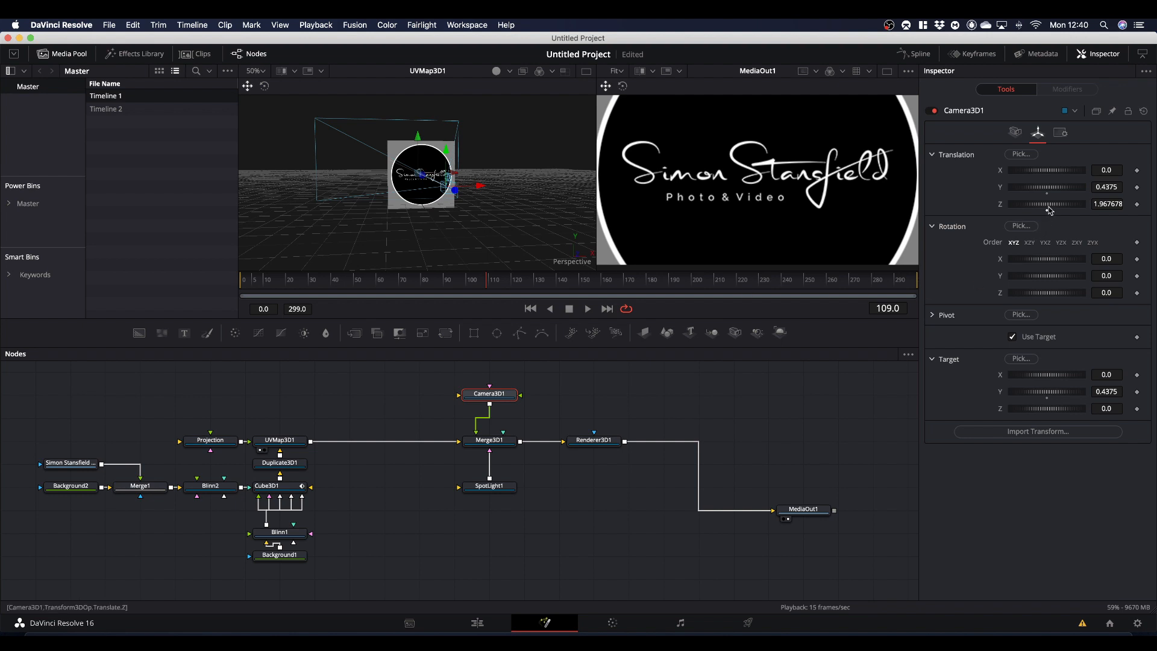
pyautogui.moveTo(1050, 208); pyautogui.dragTo(1057, 209)
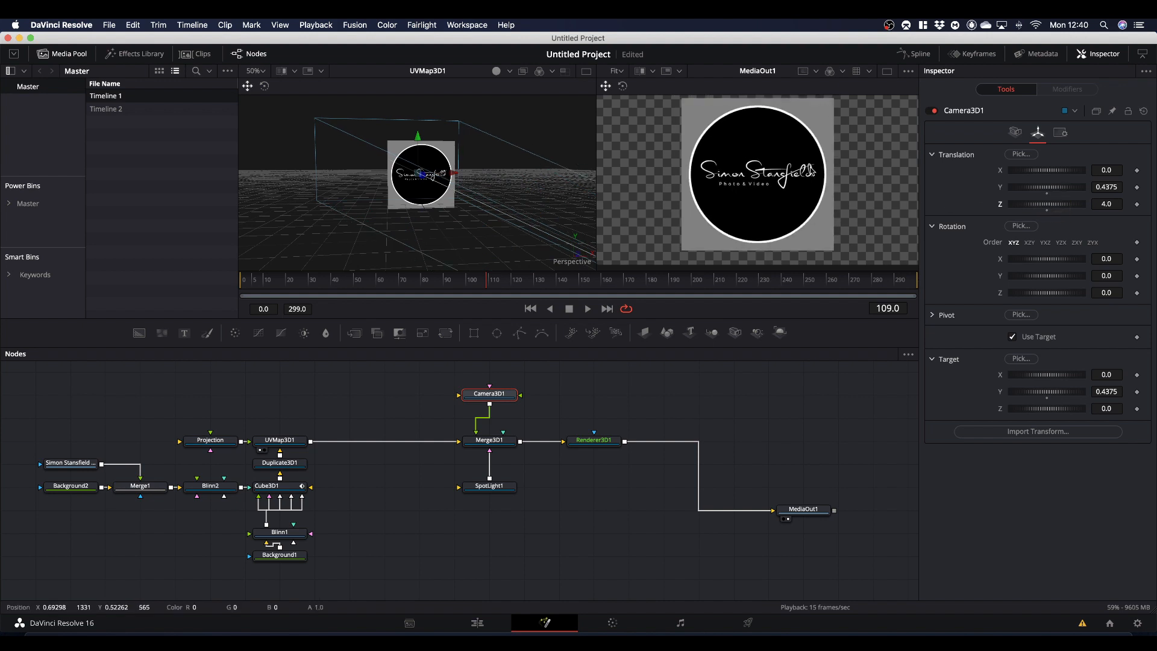
pyautogui.scroll(-2, 866, 180)
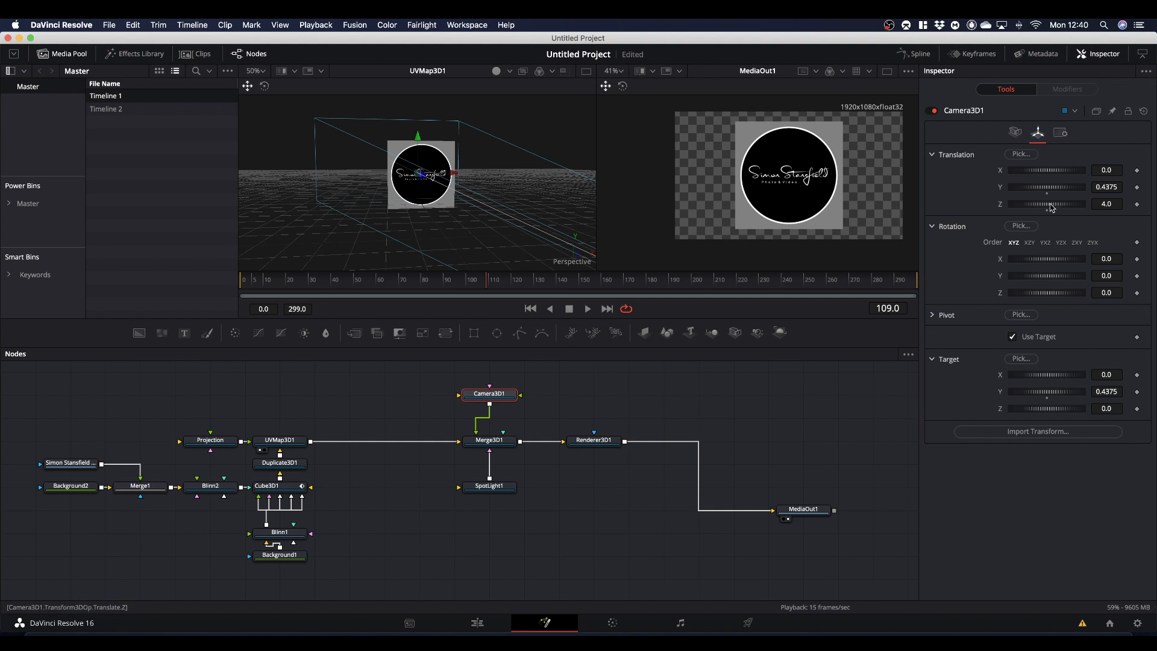
pyautogui.moveTo(1052, 208); pyautogui.dragTo(1059, 207)
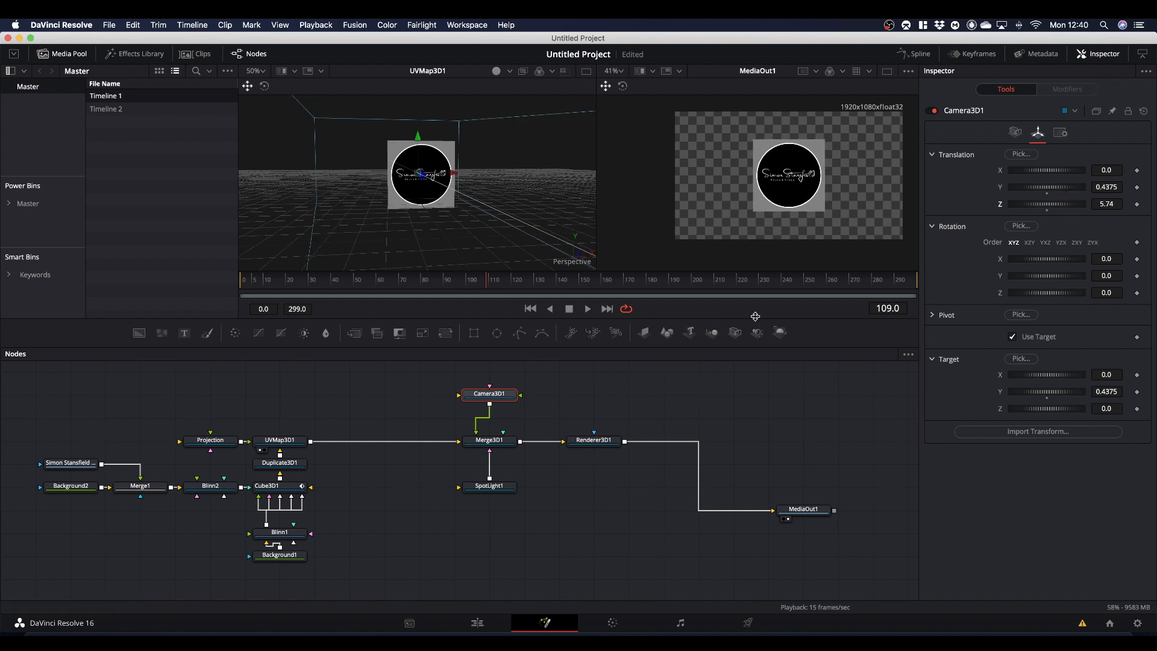
# - Offset Camera3D1 in the 3D view to about 0.59 on X and raise it to about 1.01 on Y
pyautogui.press('super')
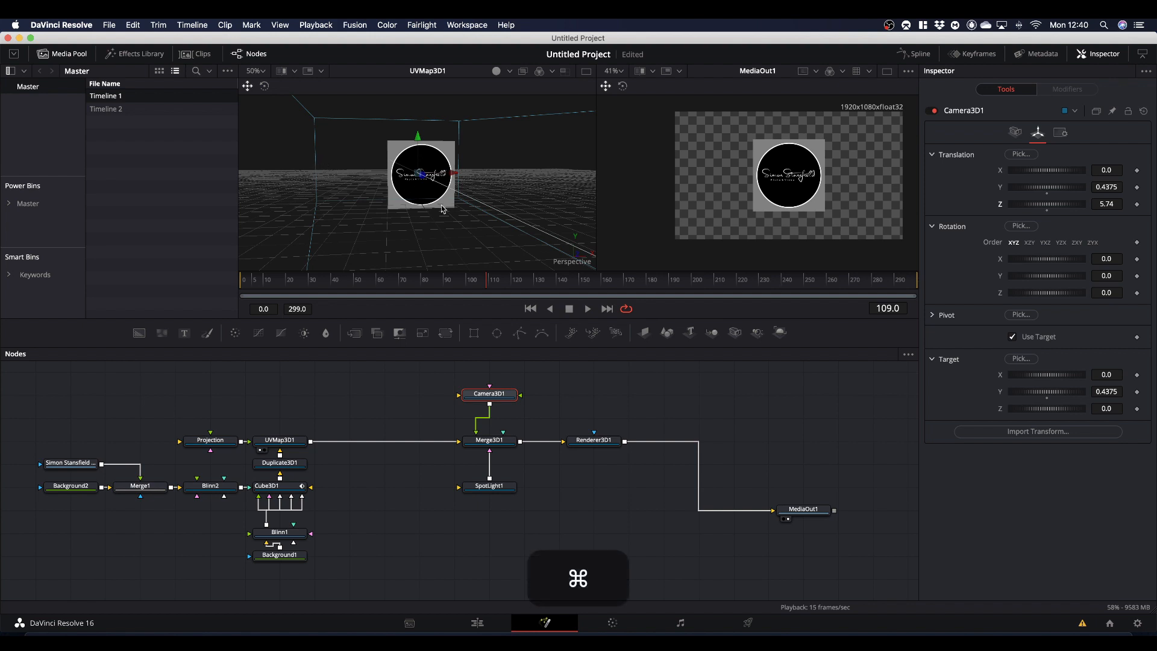
pyautogui.scroll(-3, 442, 209)
pyautogui.scroll(2, 443, 209)
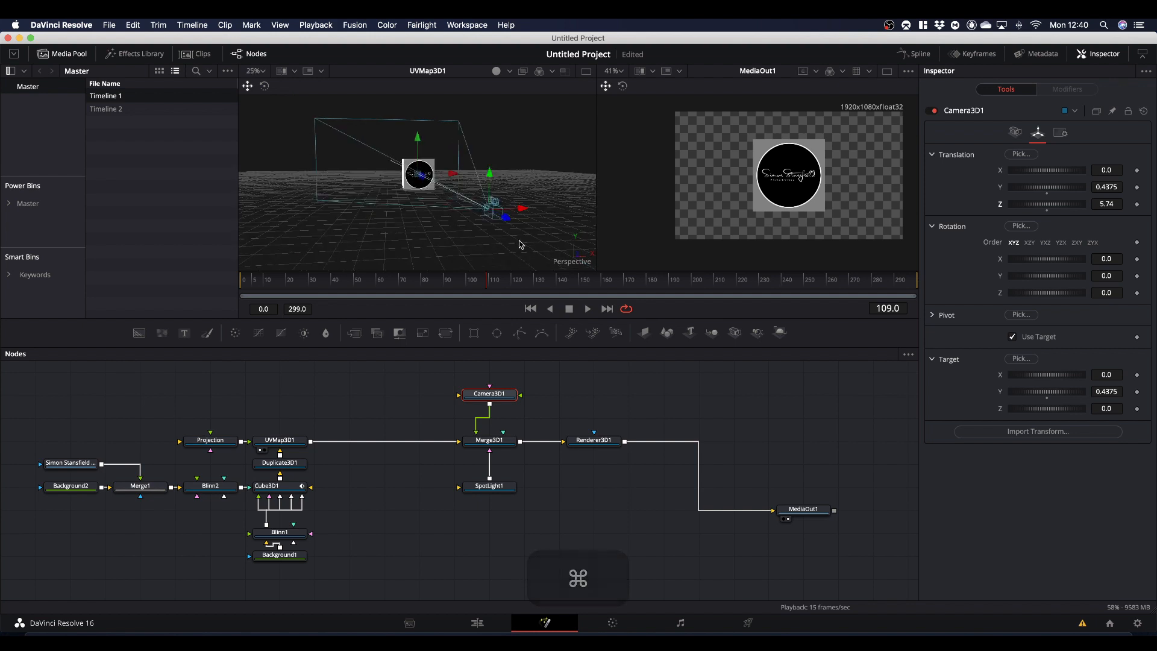
pyautogui.press('alt')
pyautogui.moveTo(531, 242)
pyautogui.mouseDown()
pyautogui.moveTo(491, 245)
pyautogui.moveTo(517, 244)
pyautogui.mouseUp()
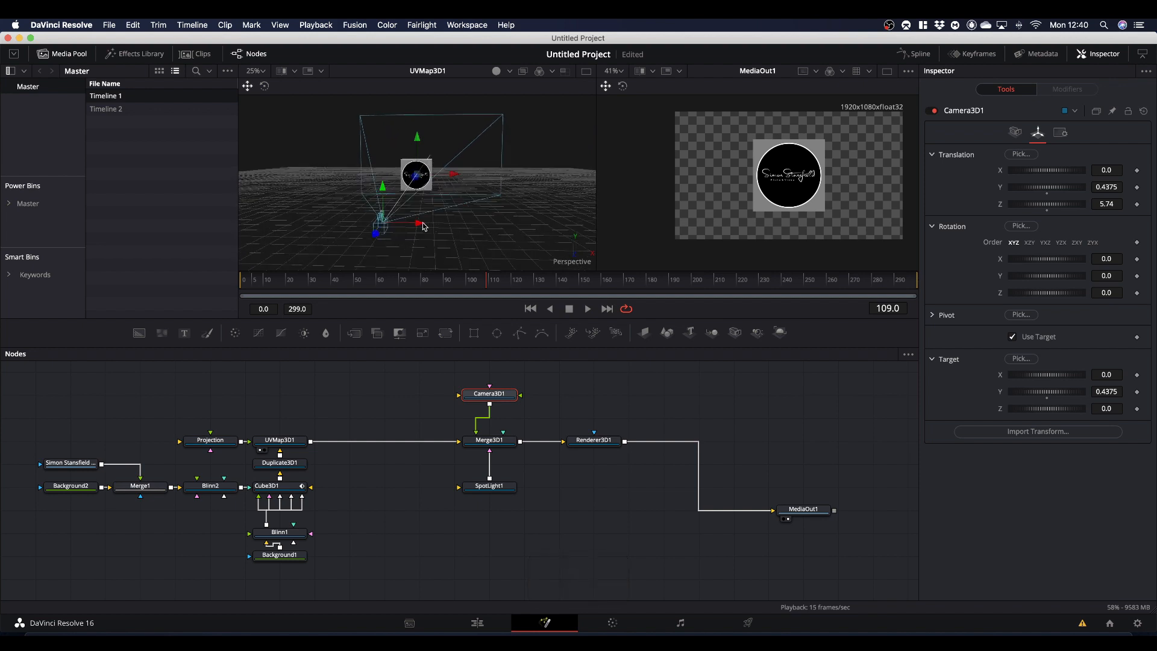
pyautogui.moveTo(423, 226); pyautogui.dragTo(483, 226)
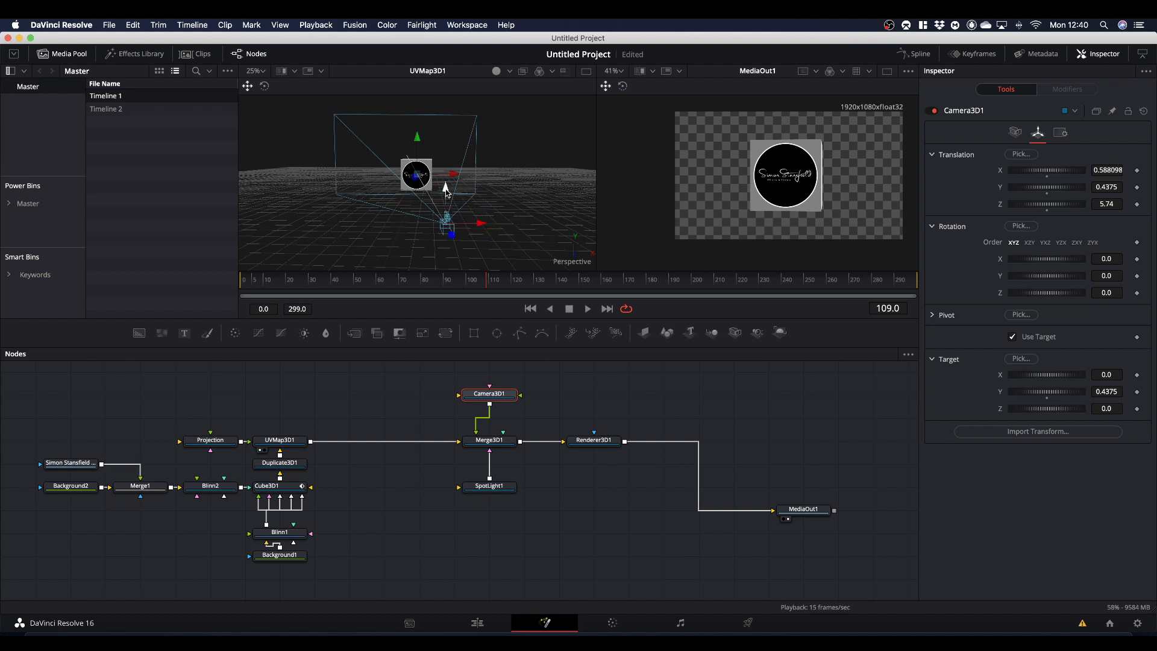
pyautogui.moveTo(447, 191); pyautogui.dragTo(447, 130)
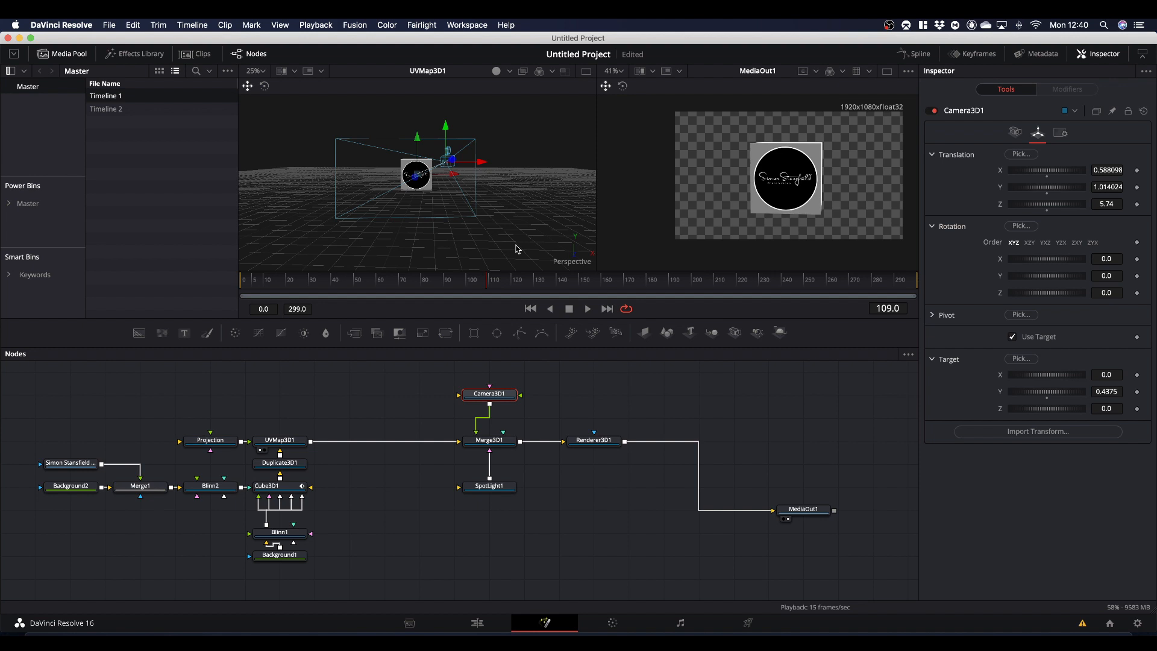
# - Preview the animation from frame 0, stop at frame 16, and extend the end of the render range to frame 299
pyautogui.press('space')
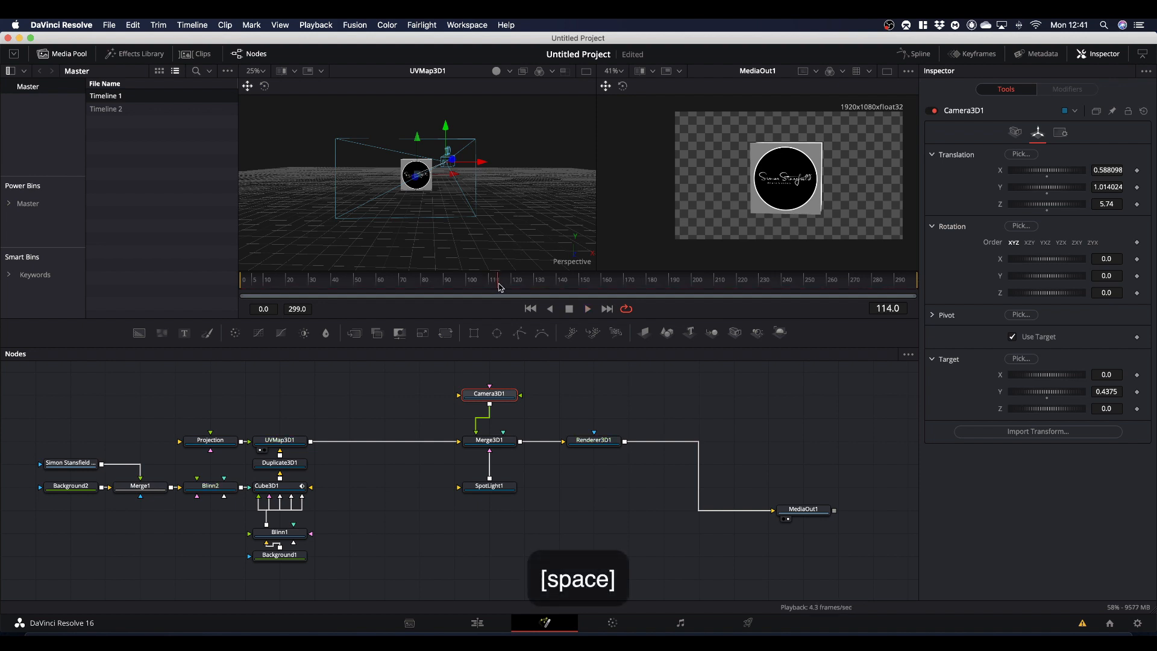
pyautogui.moveTo(499, 287); pyautogui.dragTo(211, 317)
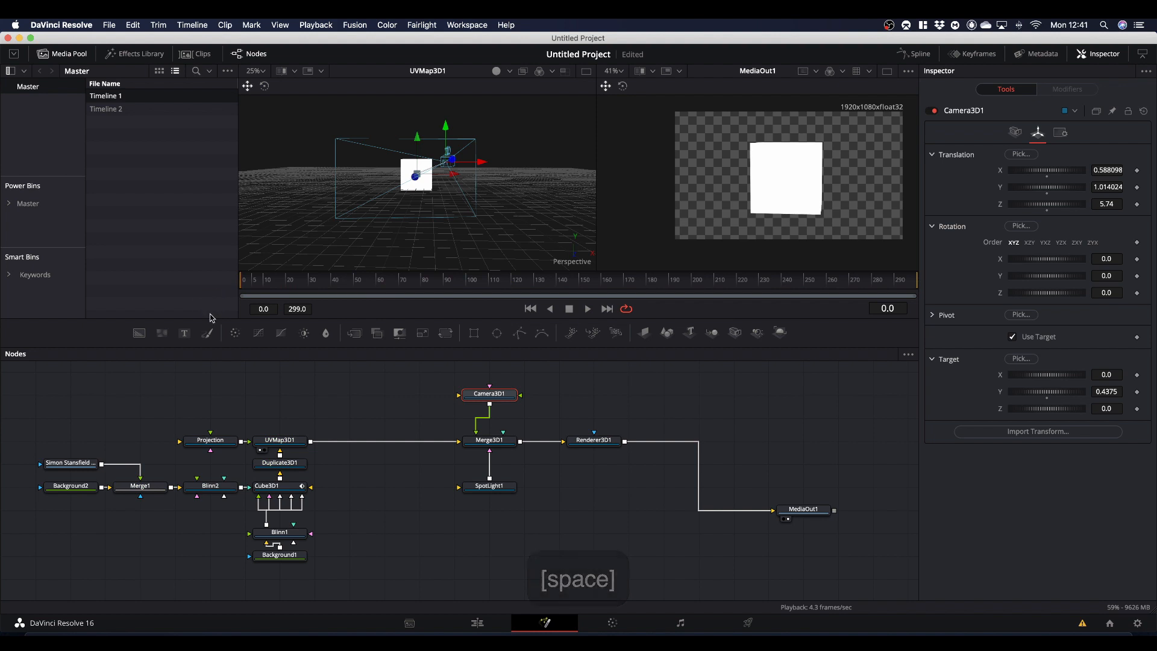
pyautogui.press('space')
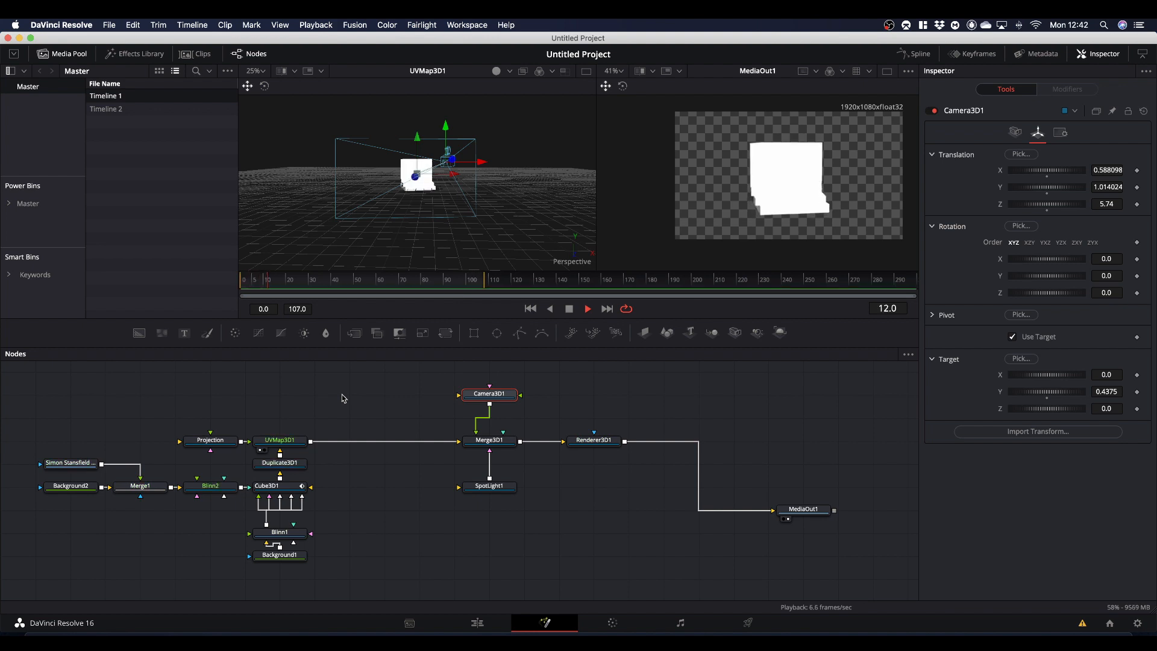
pyautogui.press('space')
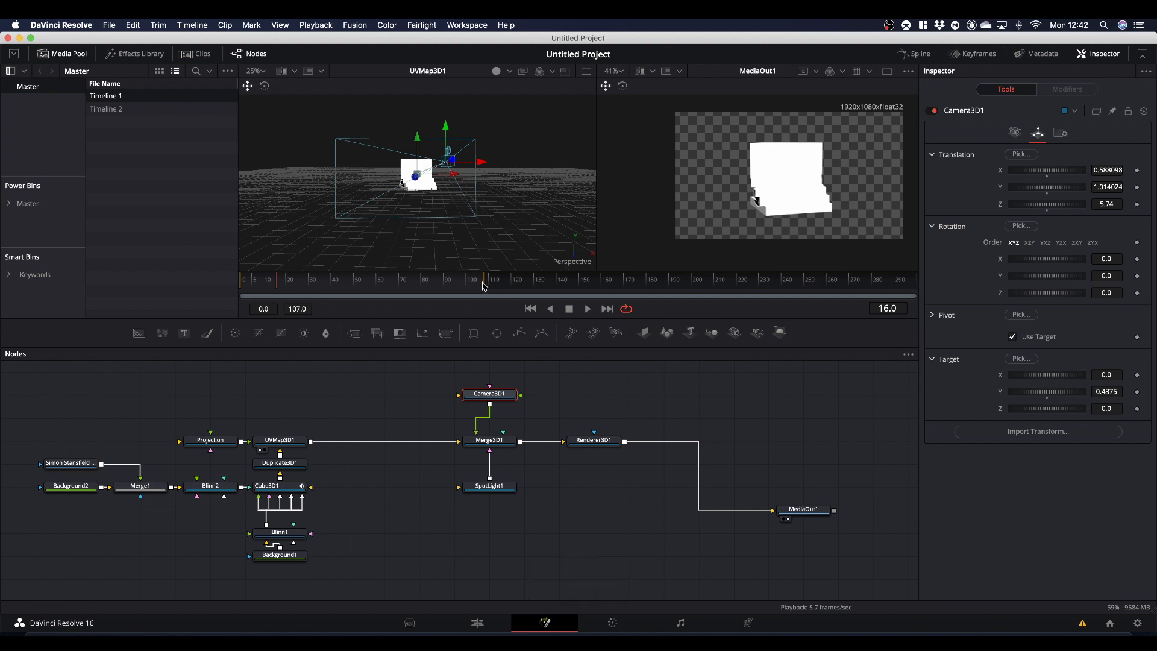
pyautogui.moveTo(485, 281); pyautogui.dragTo(943, 284)
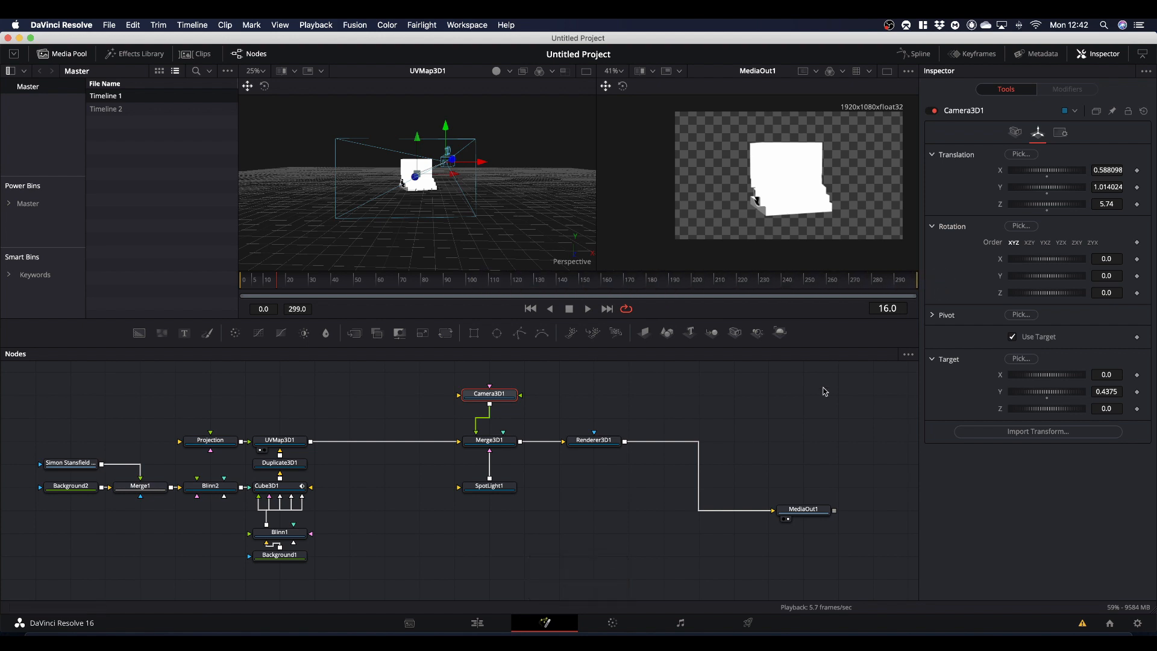
# - Enable lighting and shadows in the Renderer3D1 node
pyautogui.click(570, 441)
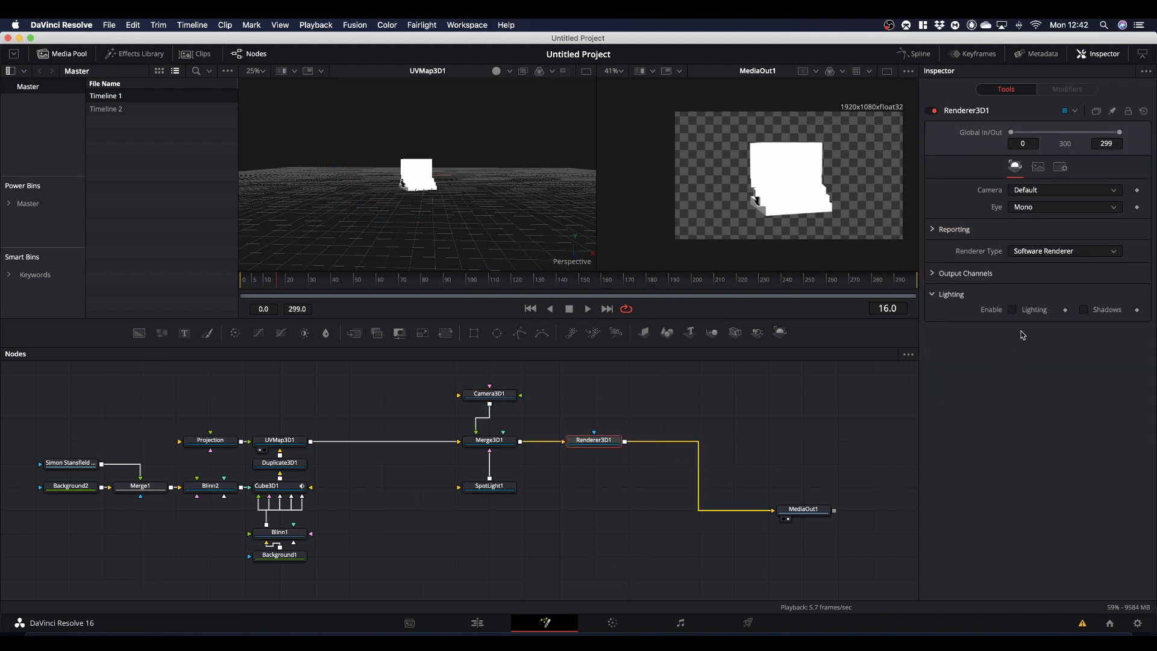
pyautogui.click(1013, 310)
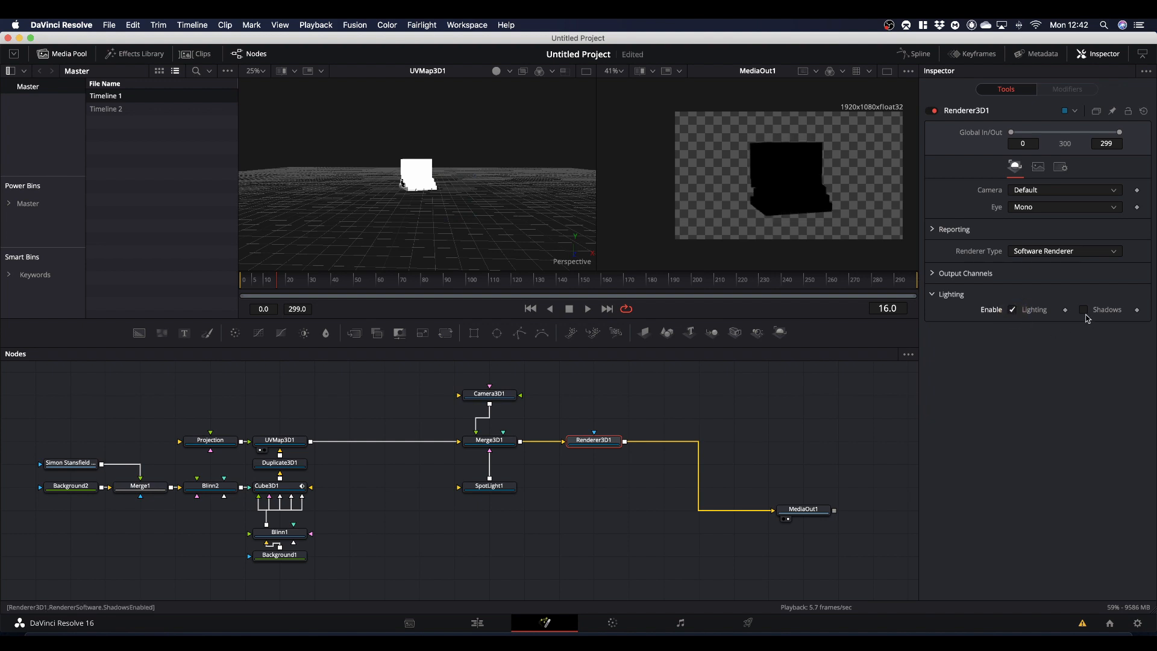
pyautogui.click(1083, 310)
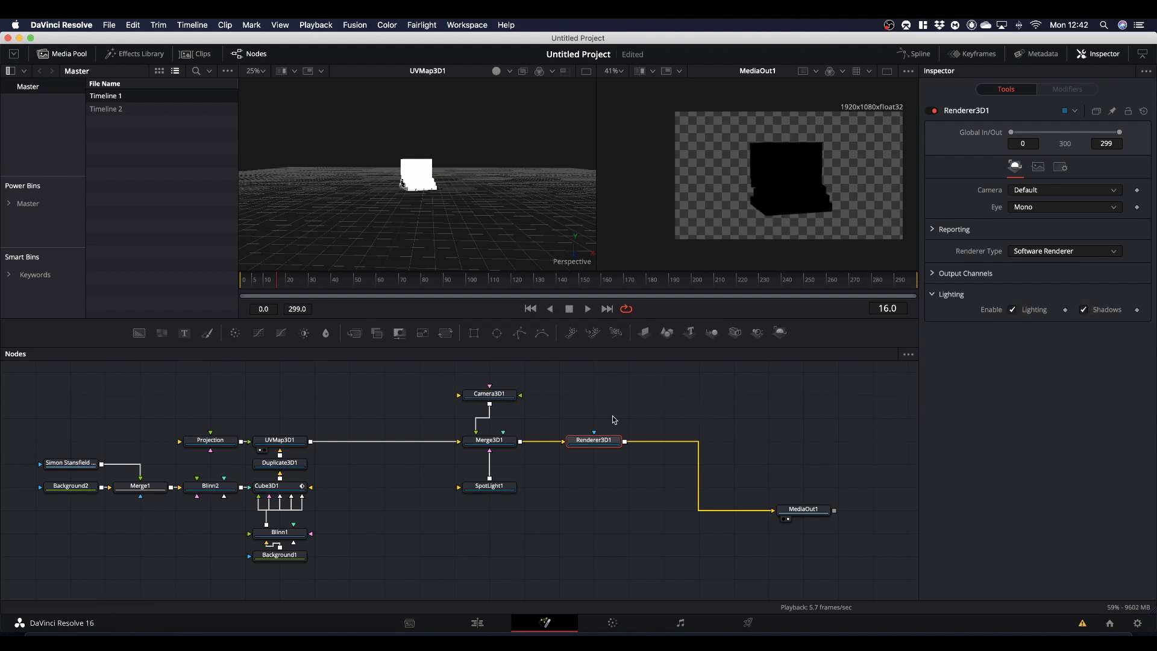
# - Enable the target for SpotLight1 and set its target Y to 0.4375
pyautogui.click(490, 486)
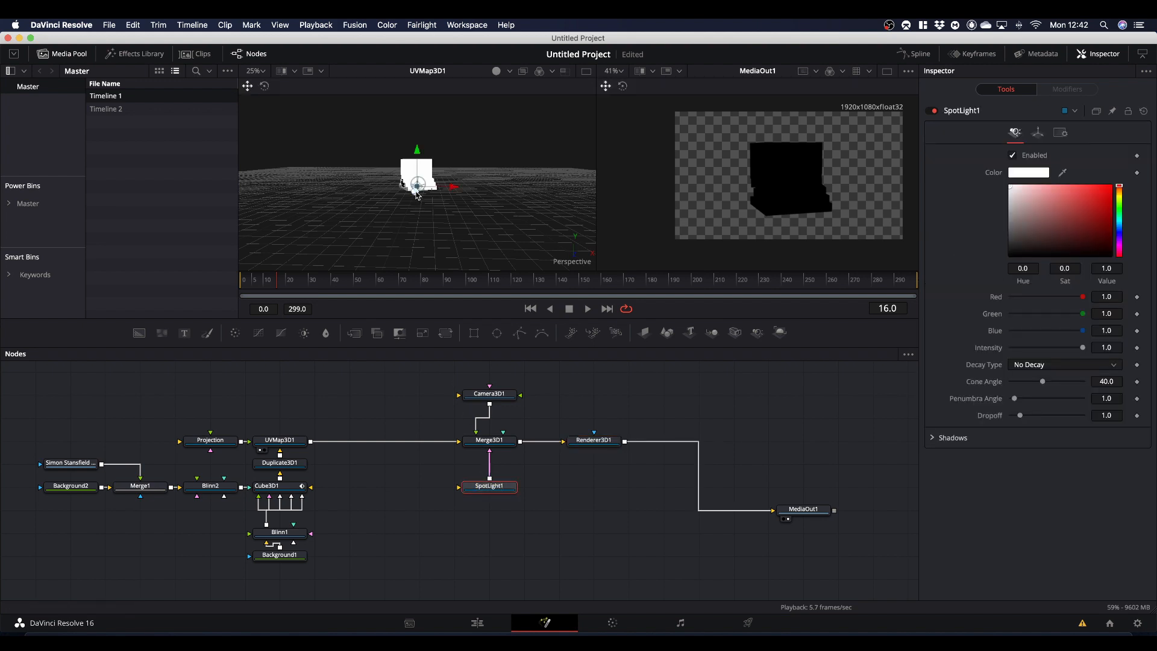
pyautogui.click(1037, 132)
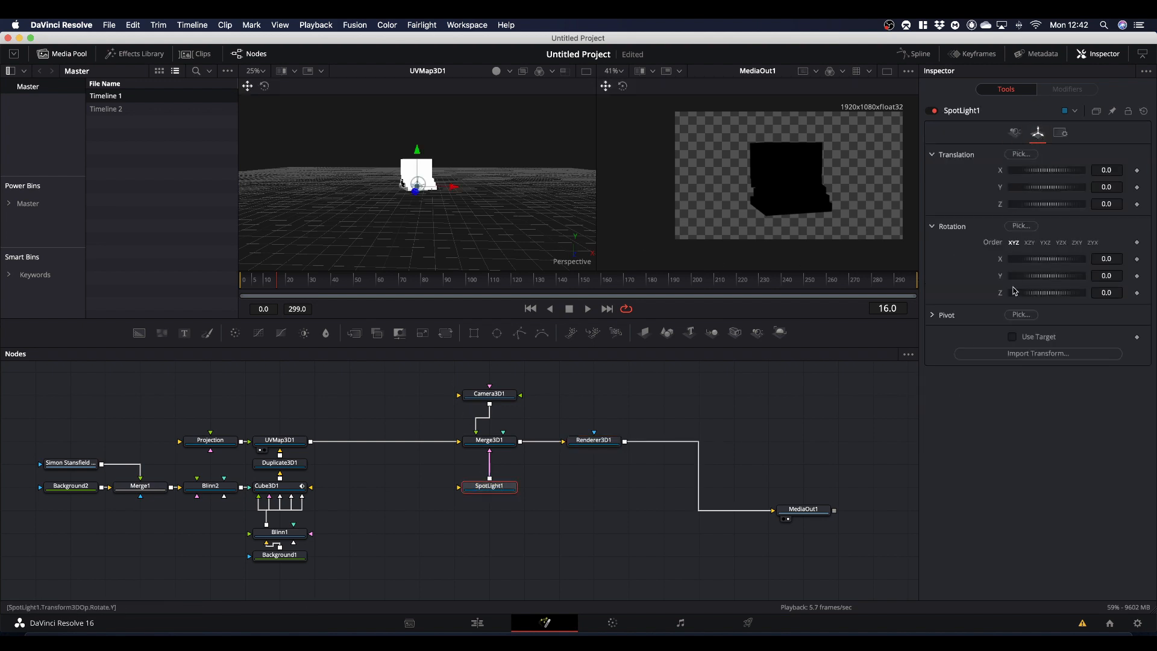
pyautogui.click(1013, 336)
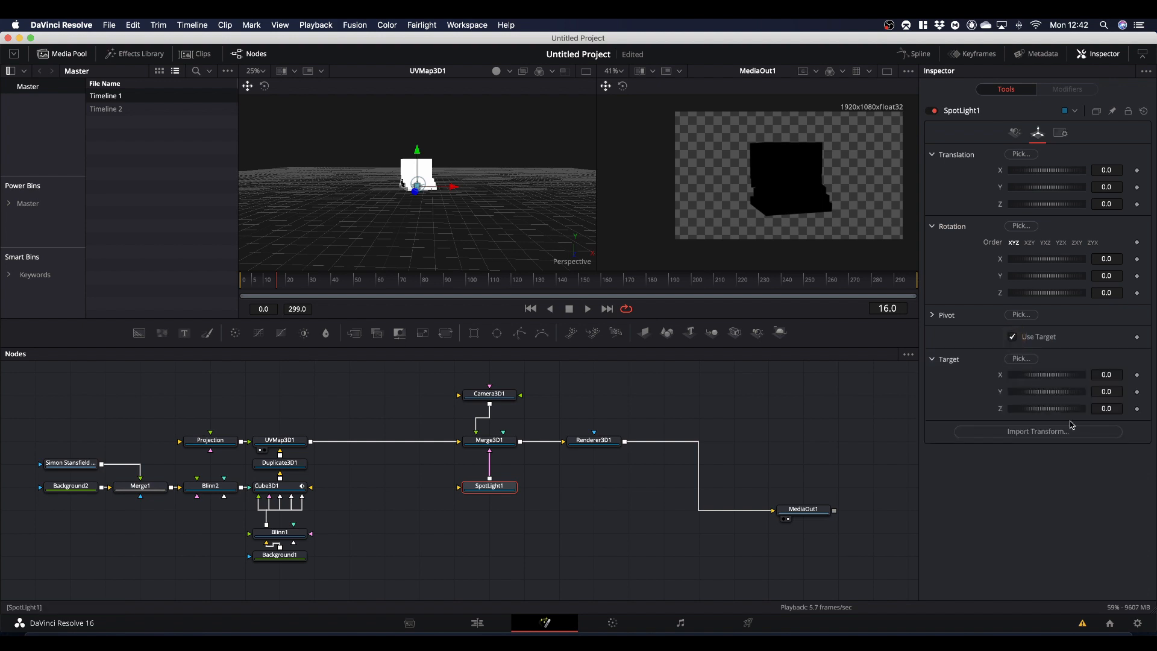
pyautogui.click(1108, 392)
pyautogui.rightClick(1108, 393)
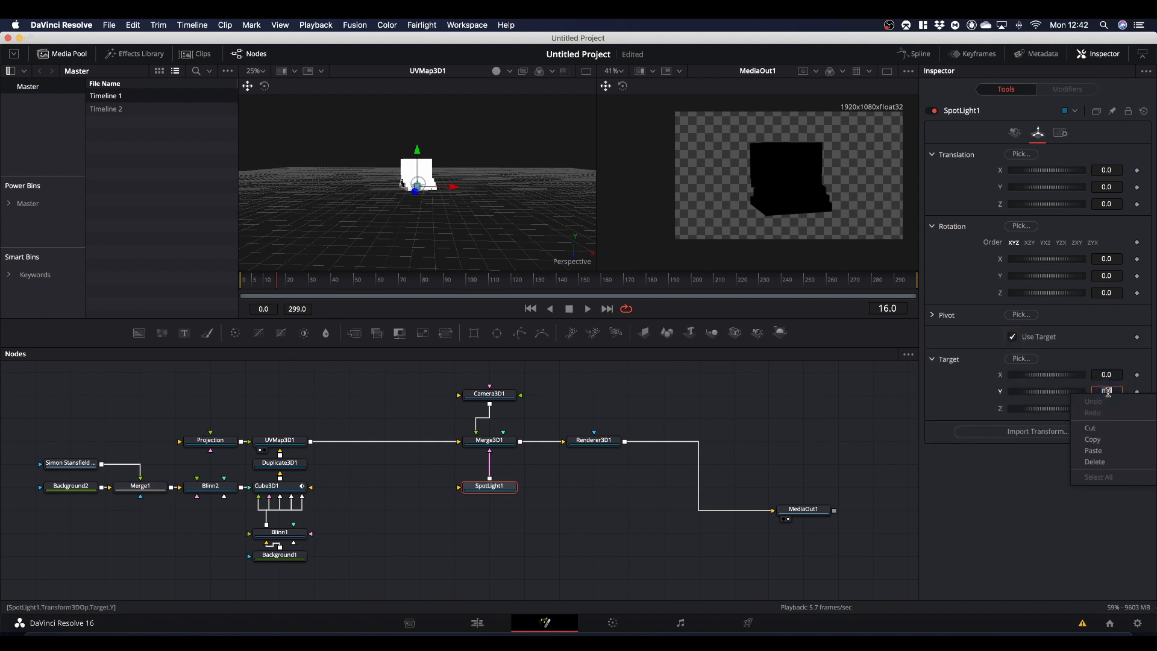
pyautogui.click(1108, 454)
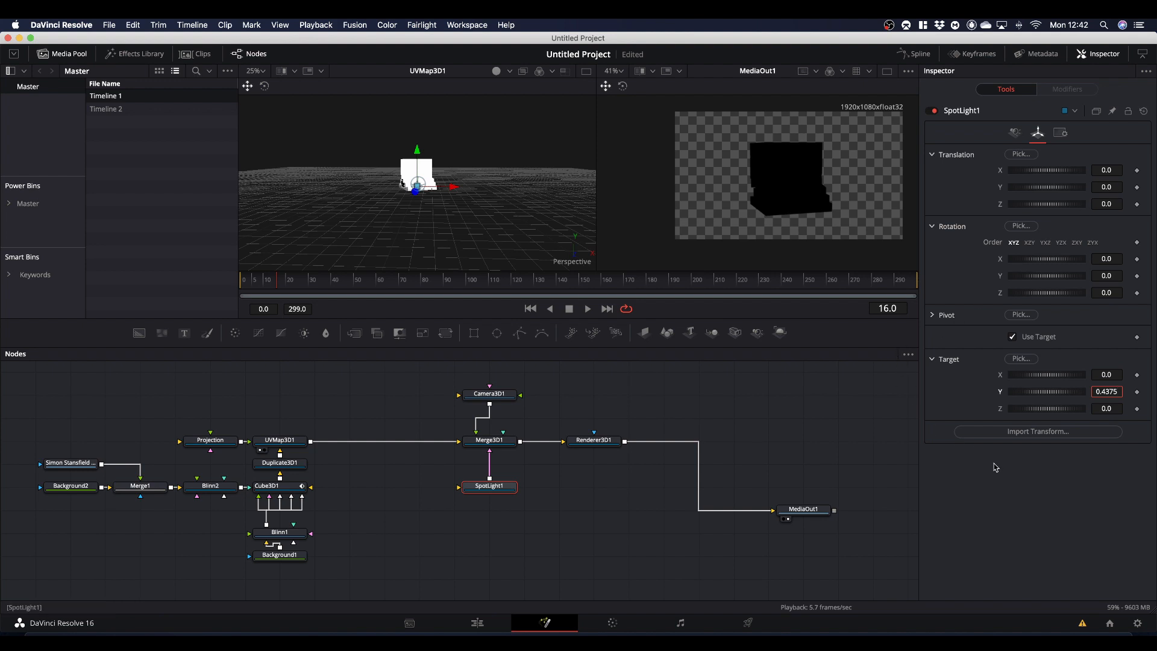
# - Set SpotLight1's Y translation to 0.4375 and bring it forward to a Z translation of 4.64
pyautogui.rightClick(1107, 188)
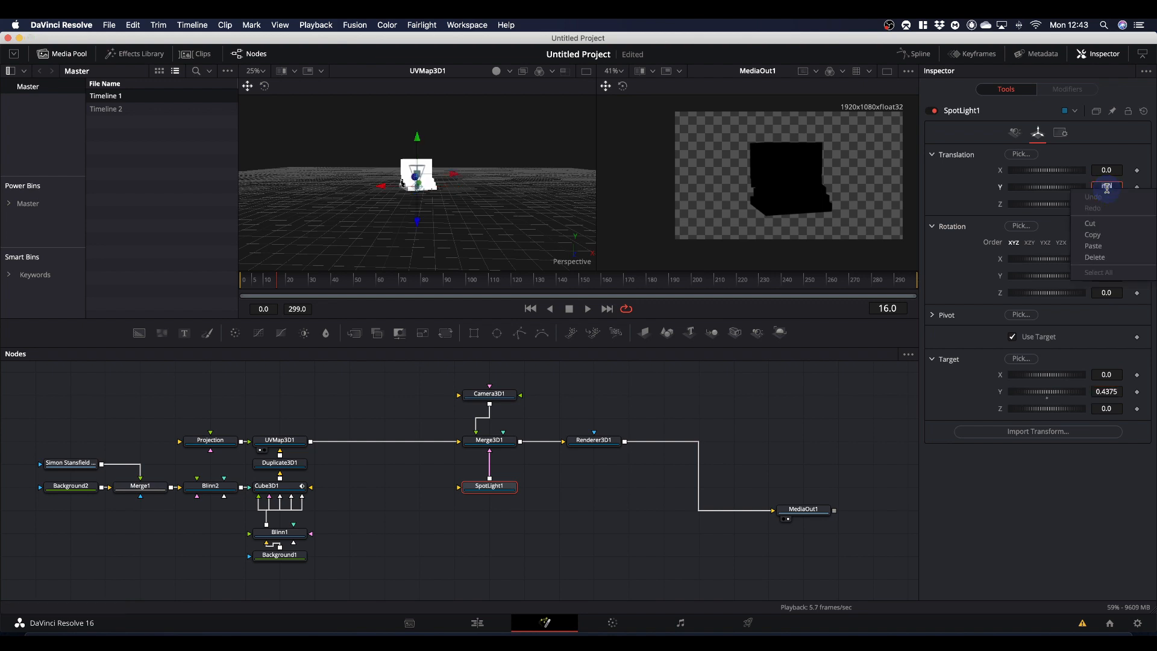
pyautogui.click(1094, 246)
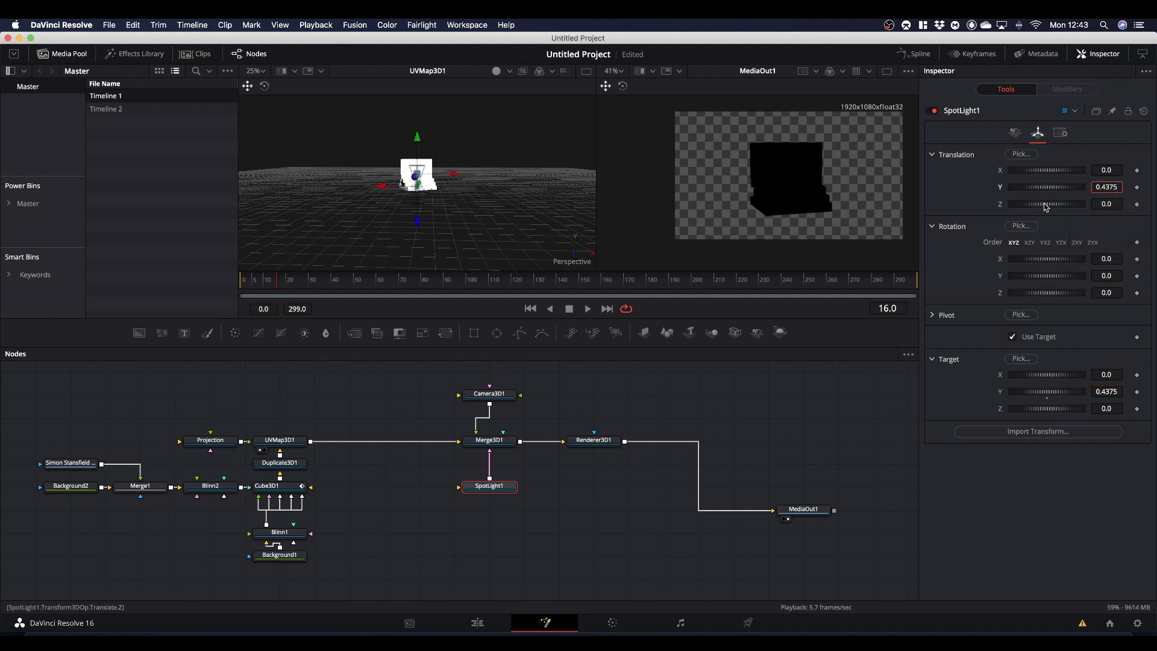
pyautogui.moveTo(1048, 210); pyautogui.dragTo(1067, 209)
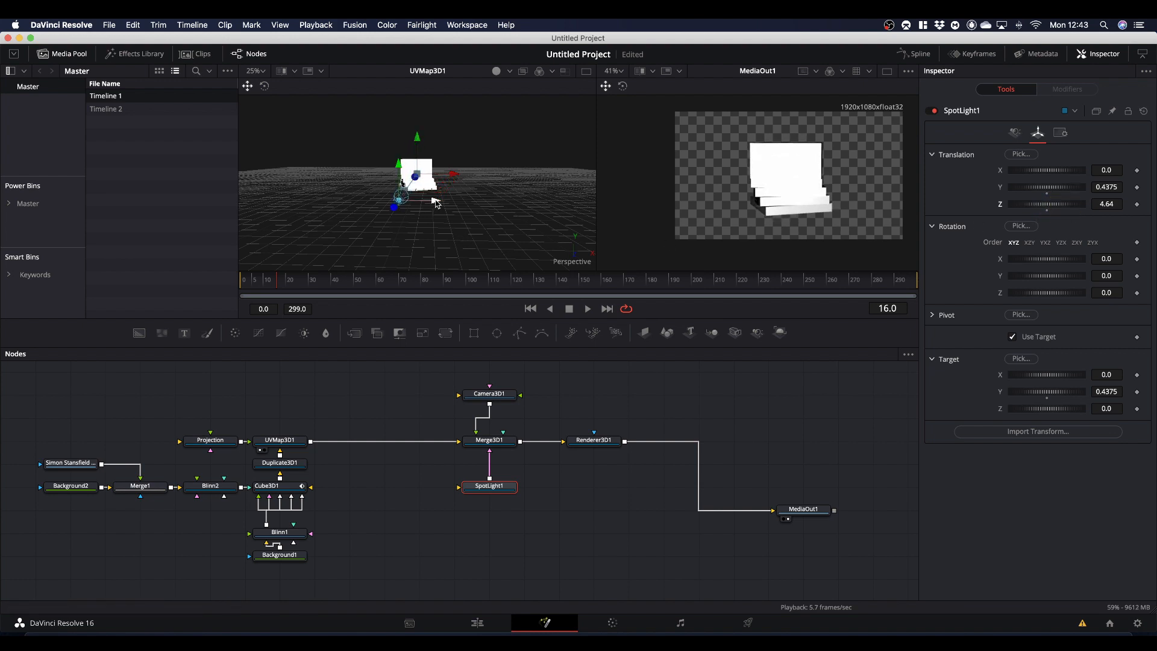
# - Move SpotLight1 to about -1.84 on X and 1.40 on Y, and play the animation to preview the lighting
pyautogui.moveTo(434, 199); pyautogui.dragTo(312, 206)
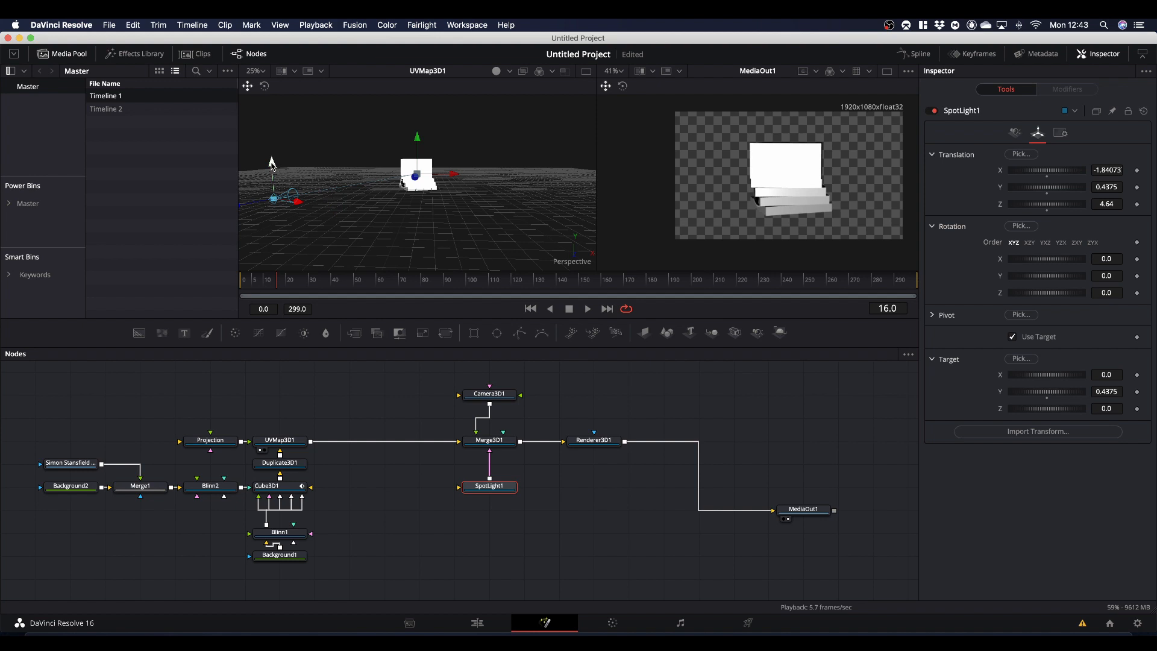
pyautogui.moveTo(272, 163); pyautogui.dragTo(273, 99)
pyautogui.press('space')
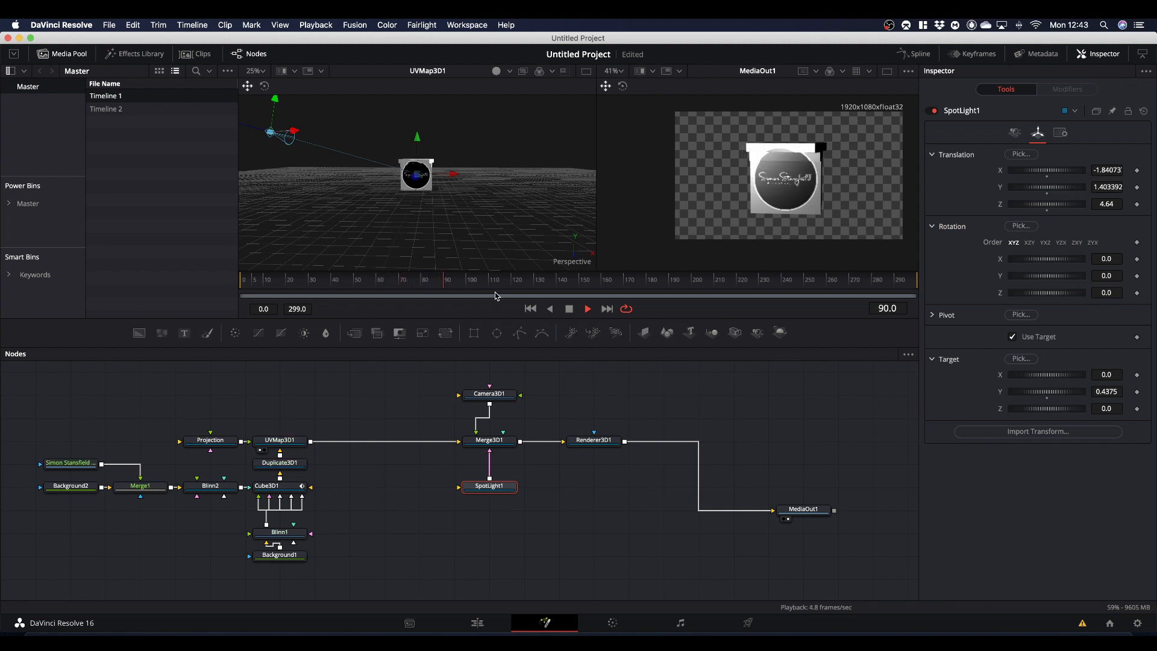
# - Stop playback and set Duplicate3D1's time offset to -10
pyautogui.press('space')
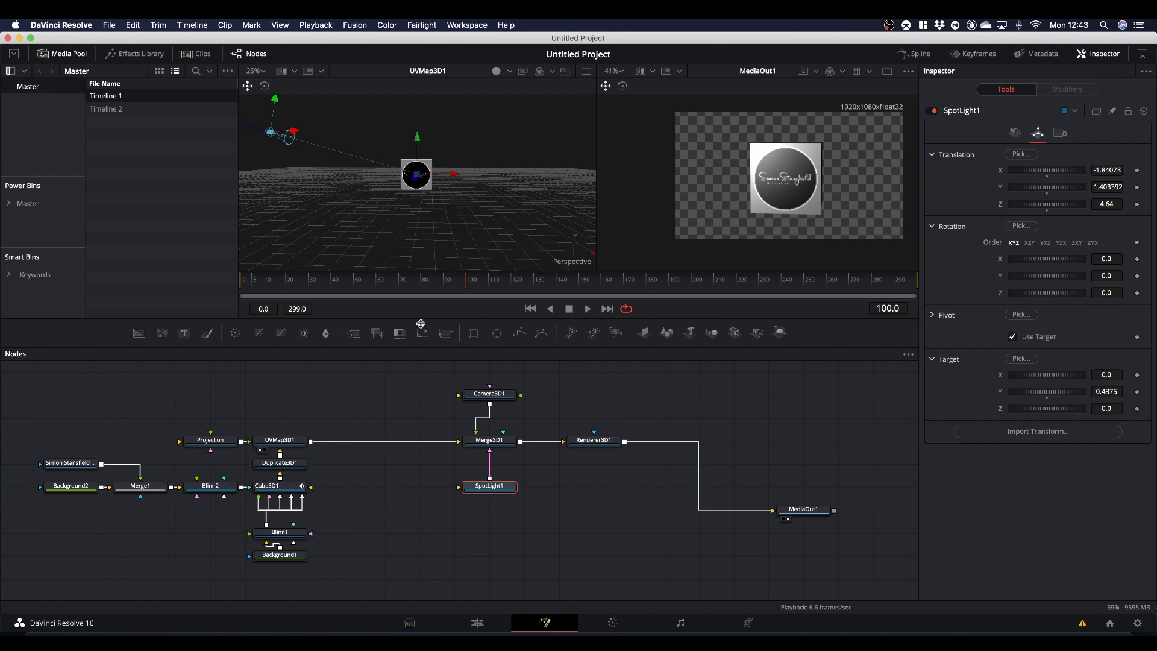
pyautogui.click(280, 468)
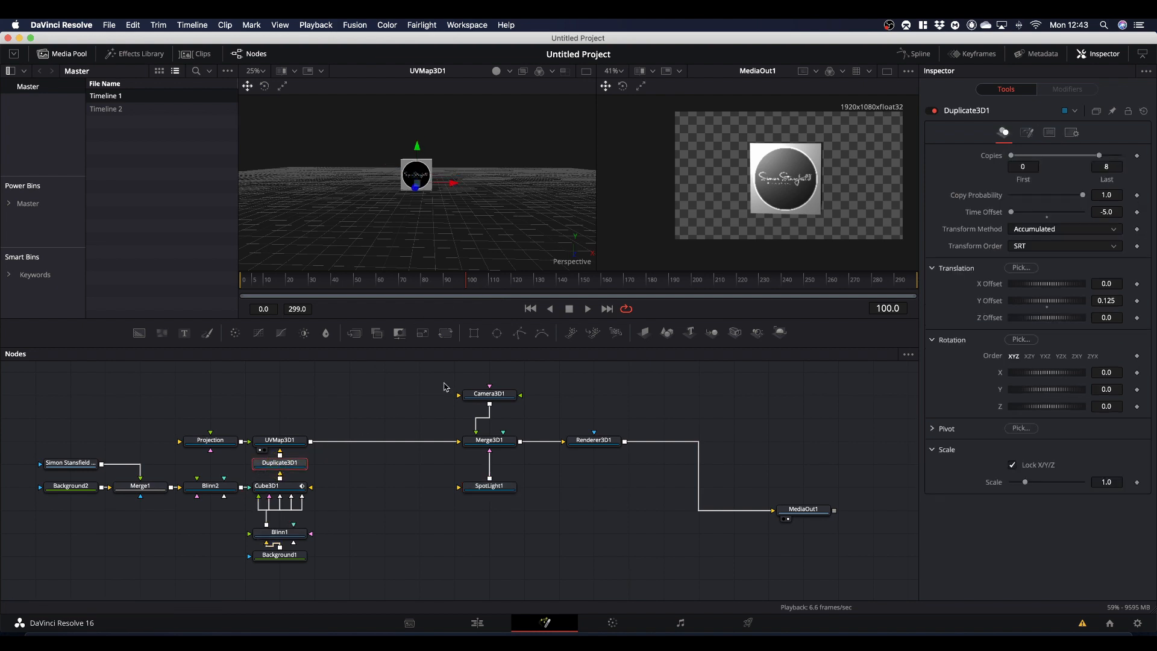
pyautogui.click(1106, 211)
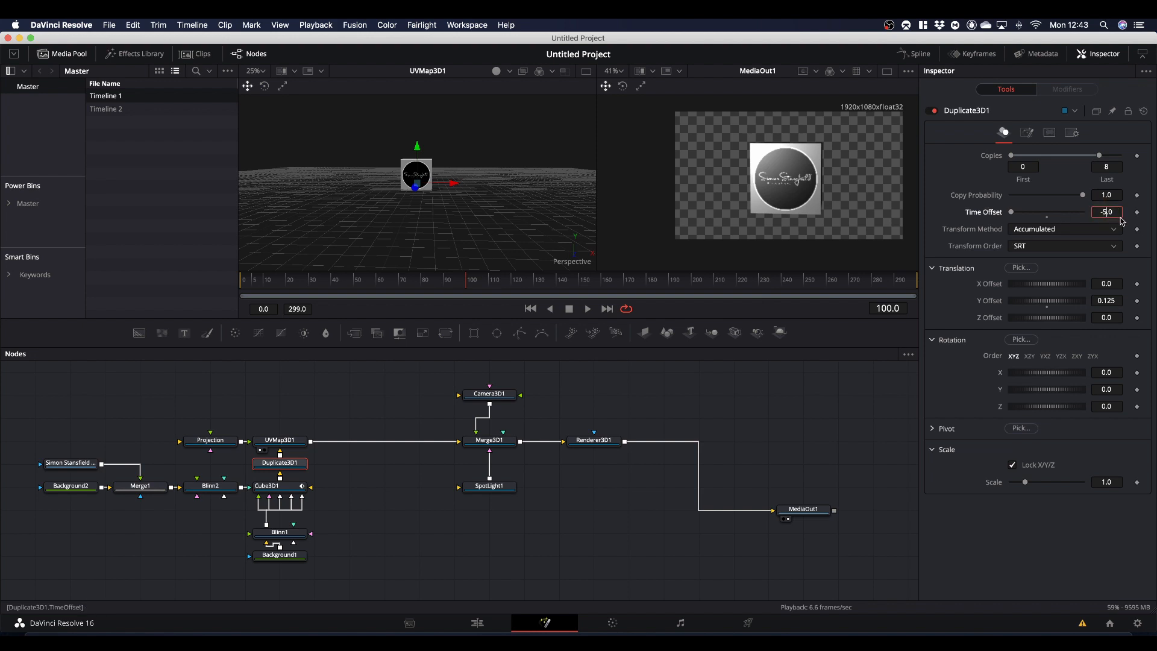
pyautogui.press('BackSpace')
pyautogui.write('1')
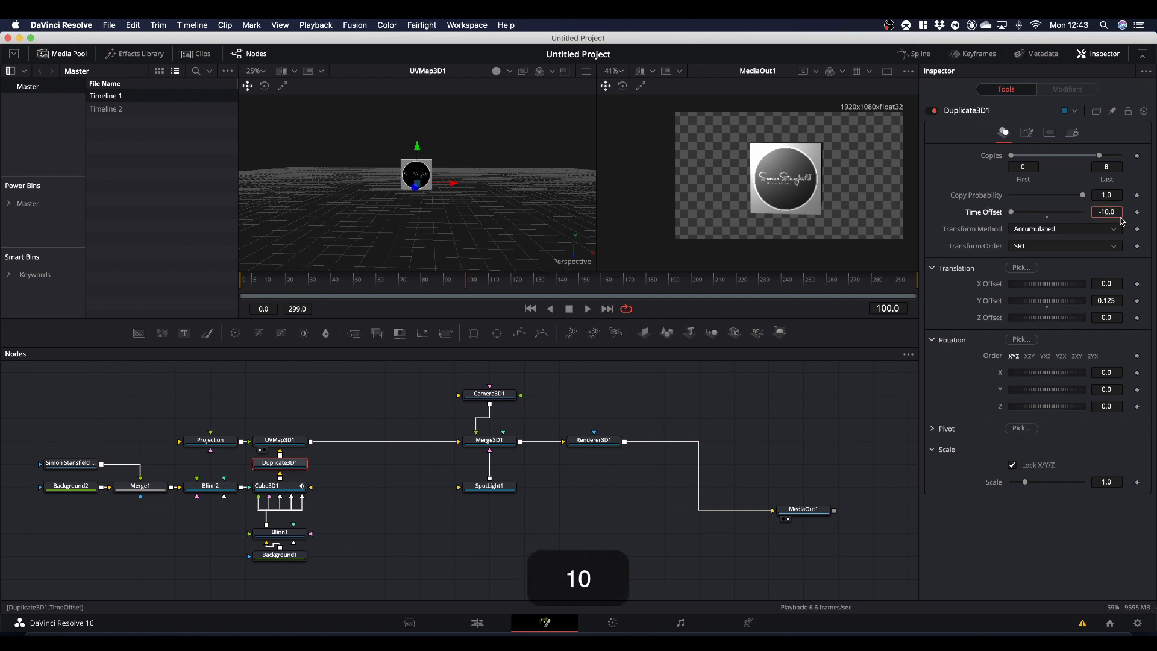
pyautogui.write('0')
pyautogui.press('Return')
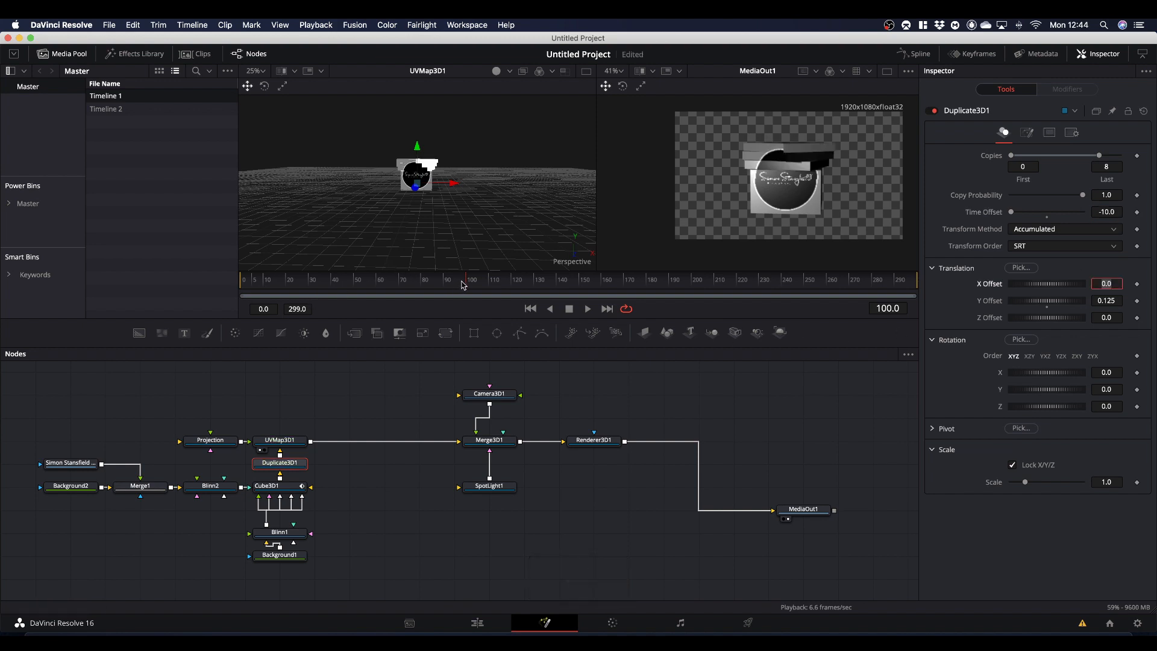
# - Go to frame 137 and set UVMap3D1's reference time to 141
pyautogui.moveTo(469, 285); pyautogui.dragTo(551, 285)
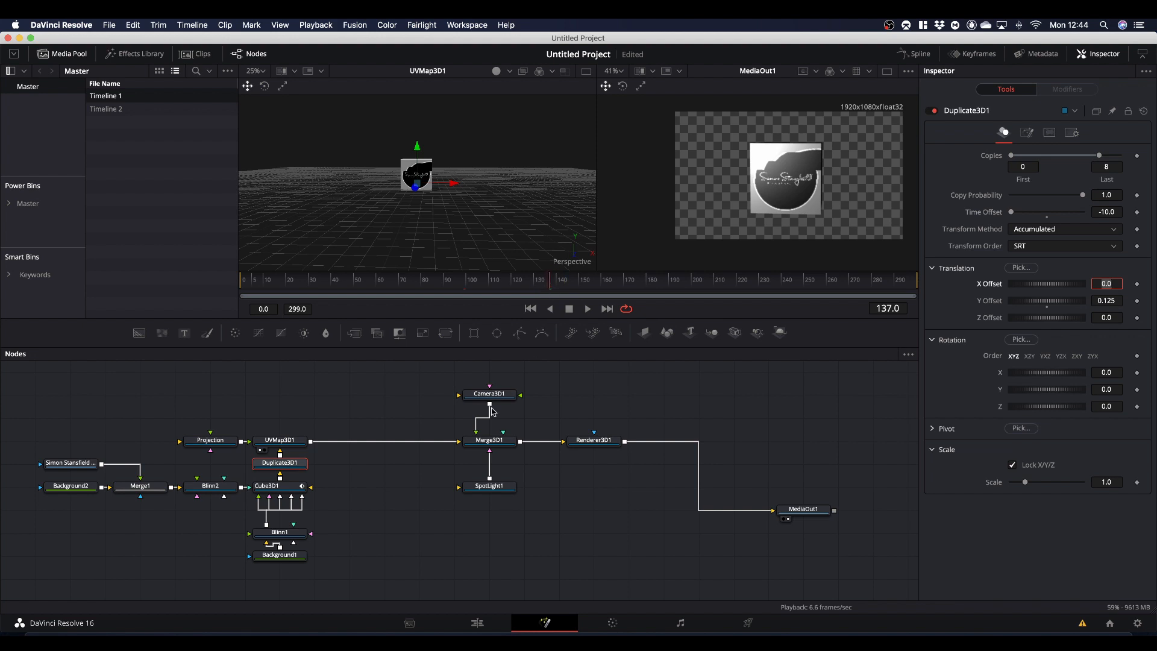
pyautogui.click(280, 441)
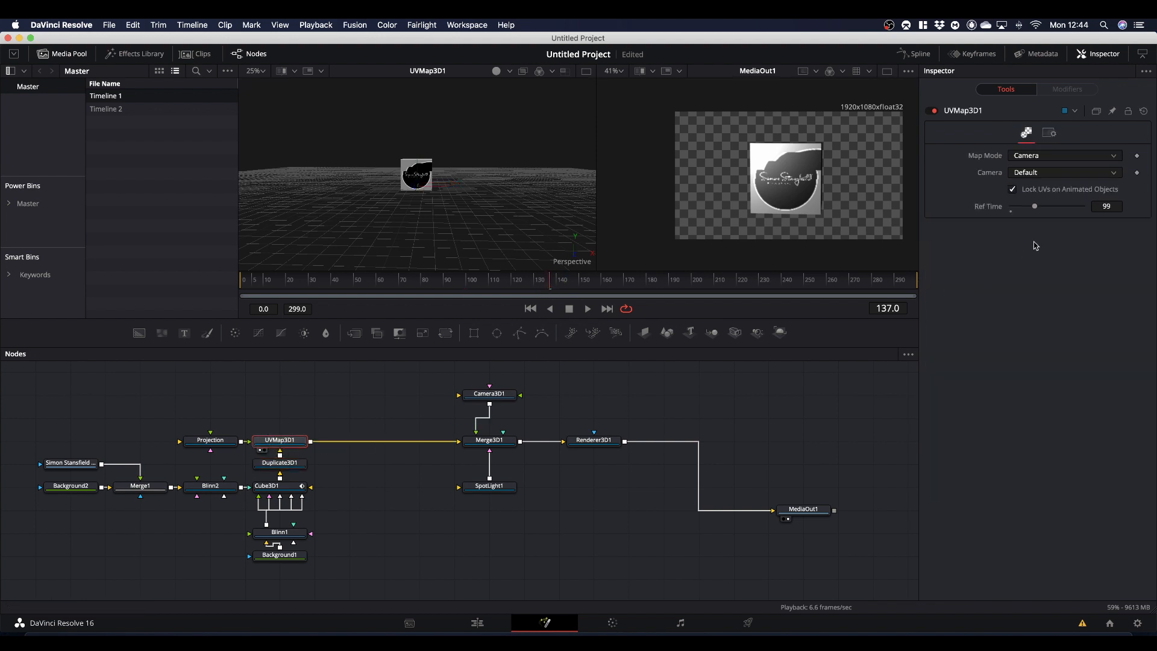
pyautogui.moveTo(1036, 209); pyautogui.dragTo(1045, 210)
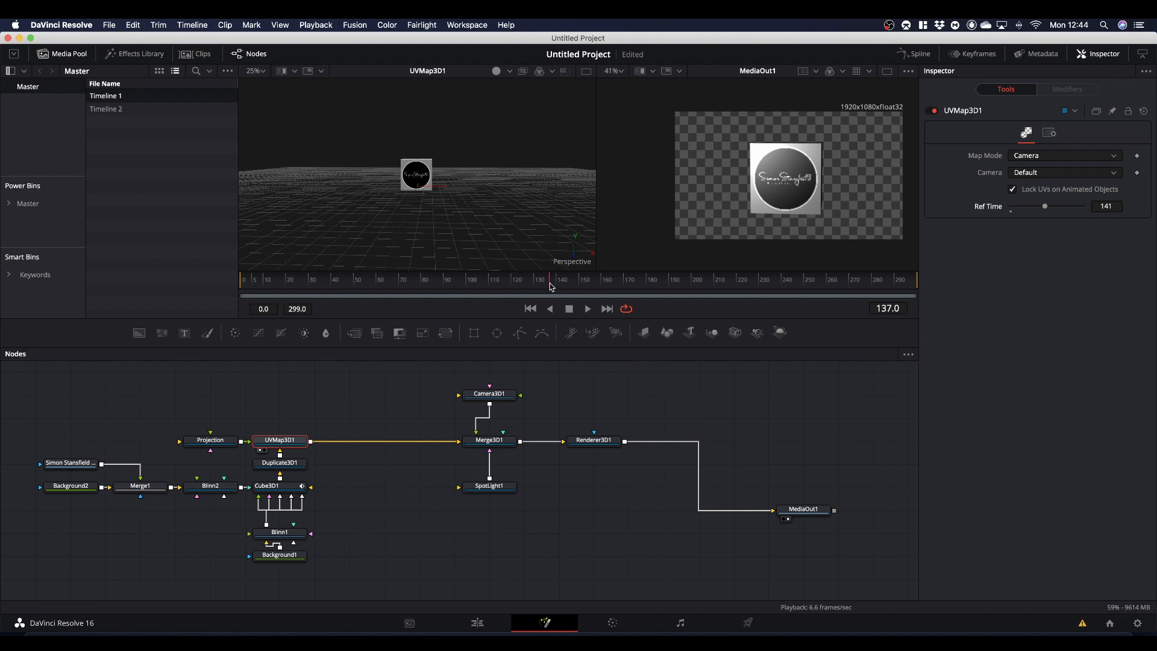
# - Play the composition from near its start to preview the staggered slice rotation
pyautogui.moveTo(550, 286); pyautogui.dragTo(253, 295)
pyautogui.press('space')
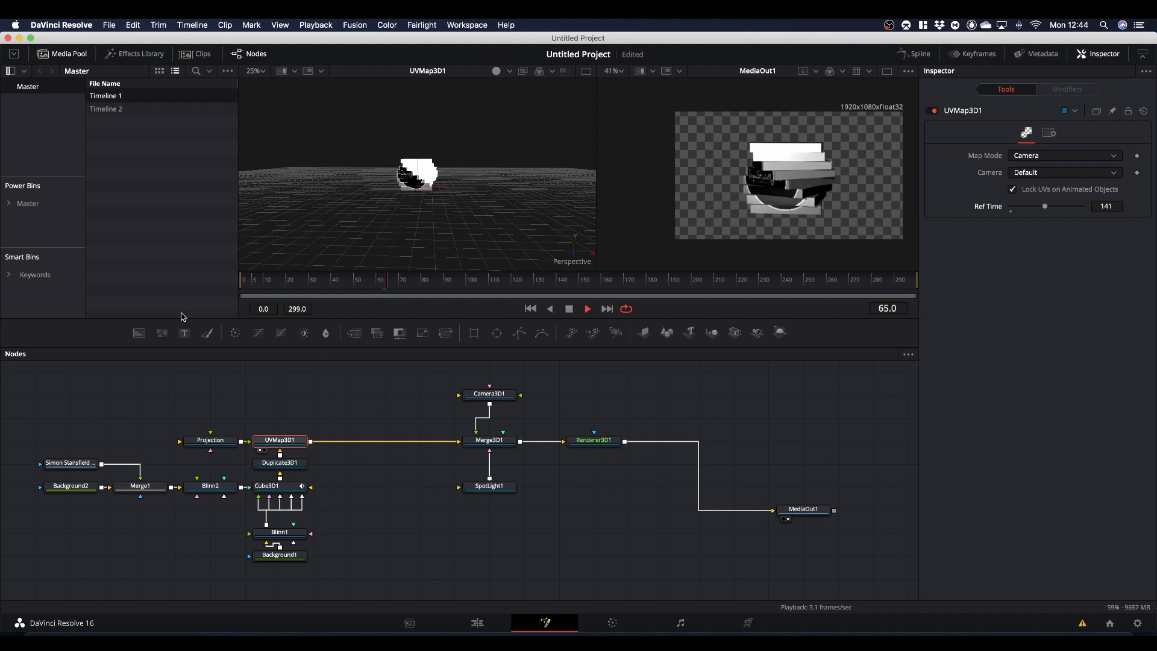
pyautogui.press('space')
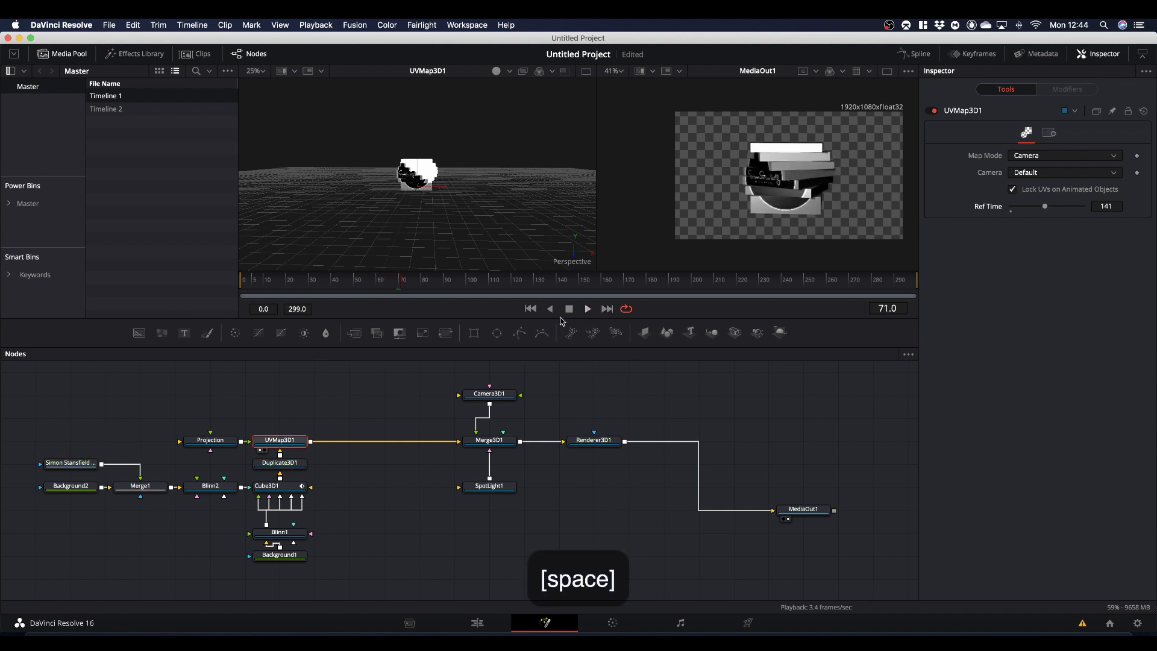
# - Keyframe Cube3D1's current Y rotation at about frame 269 and set it to 180 at frame 299
pyautogui.click(282, 491)
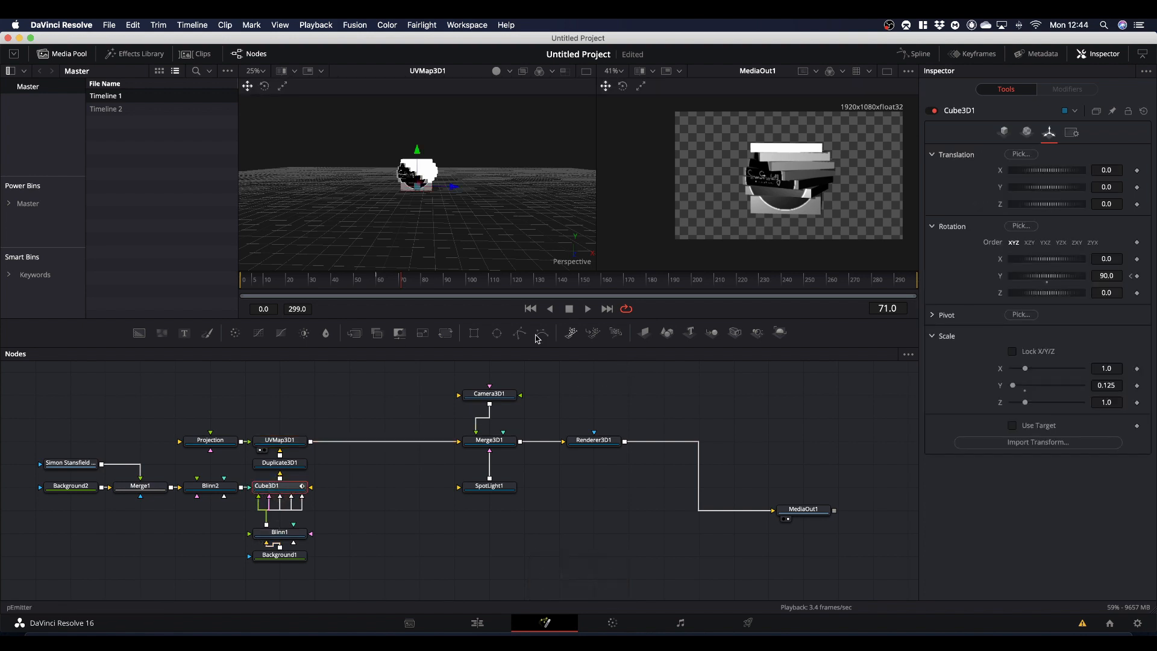
pyautogui.moveTo(403, 283); pyautogui.dragTo(966, 302)
pyautogui.click(1137, 275)
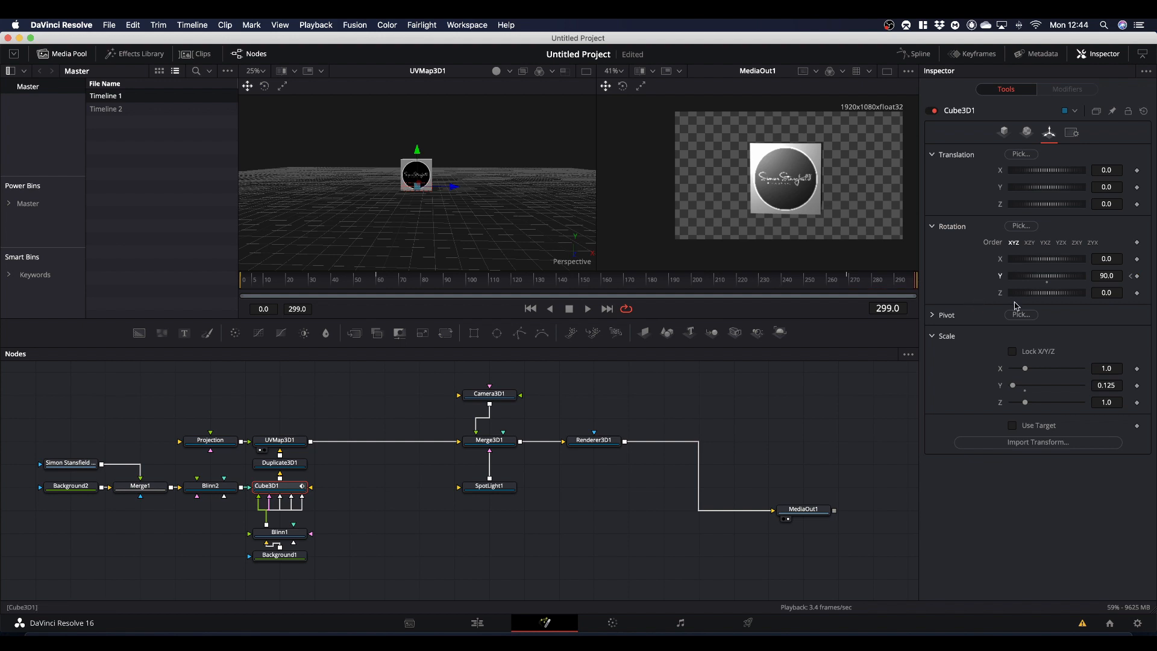
pyautogui.click(1104, 275)
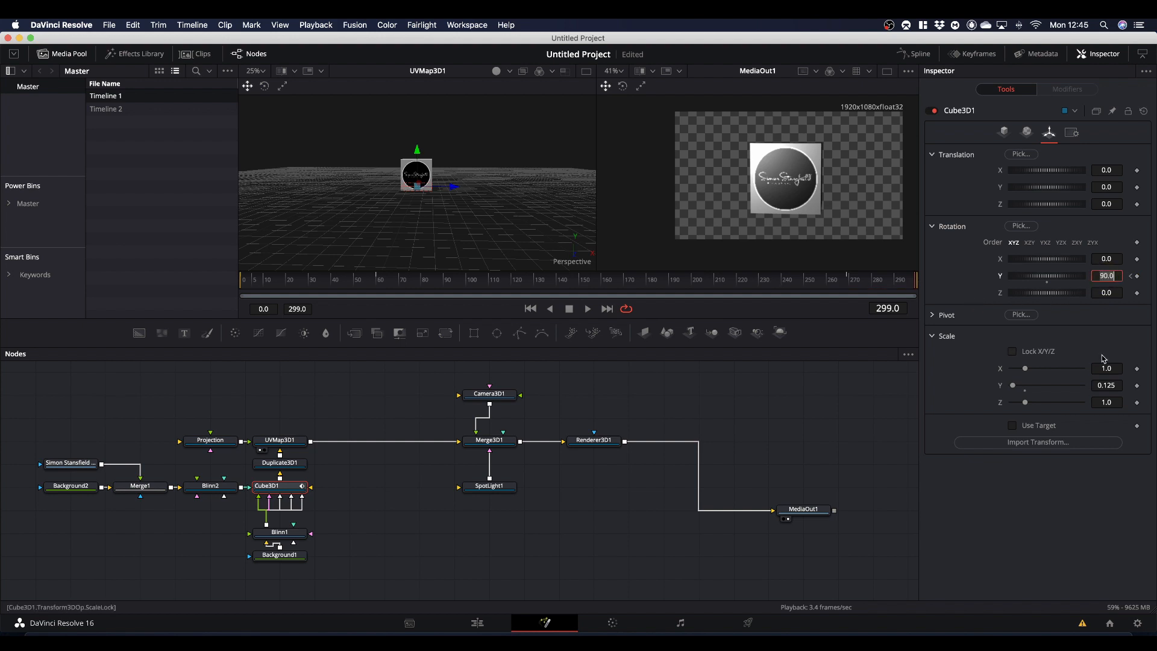
pyautogui.write('180')
pyautogui.click(1081, 515)
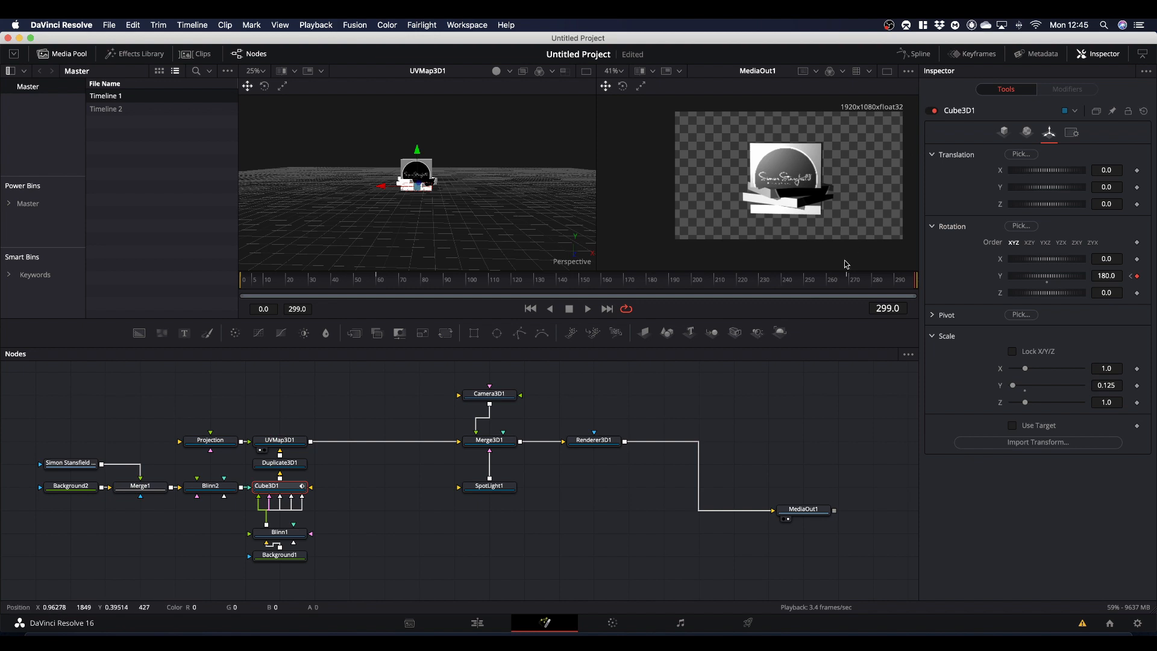
# - Shift Cube3D1's last two Y rotation keyframes earlier together, so the first of them sits at about frame 198
pyautogui.click(977, 53)
pyautogui.moveTo(460, 476); pyautogui.dragTo(295, 475)
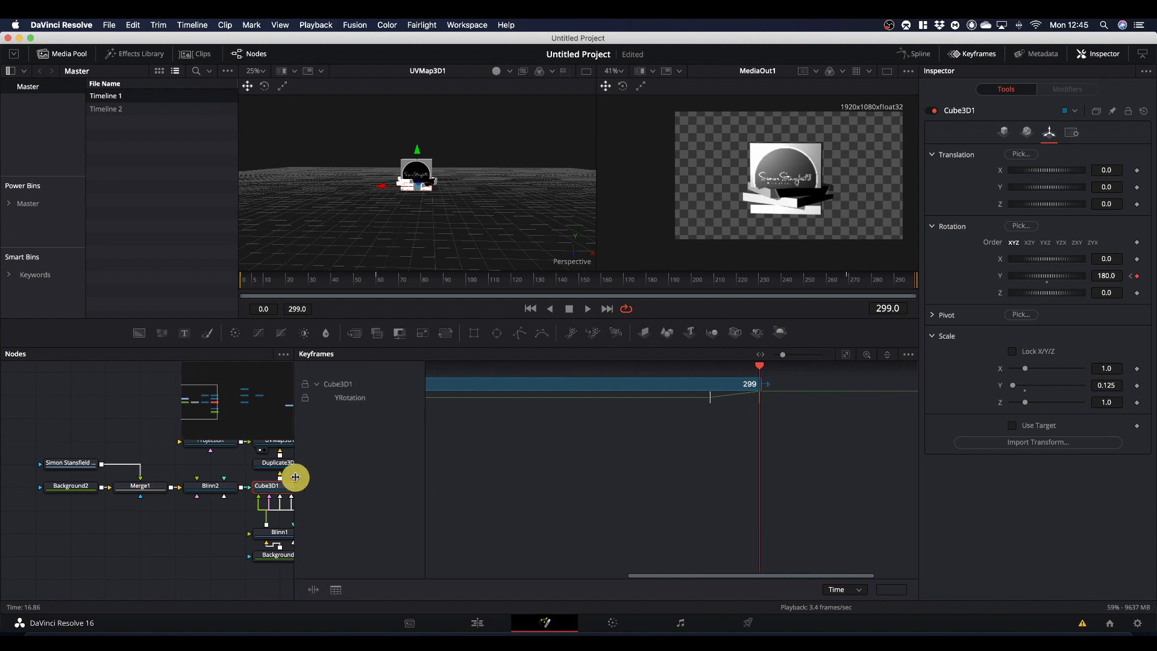
pyautogui.click(846, 355)
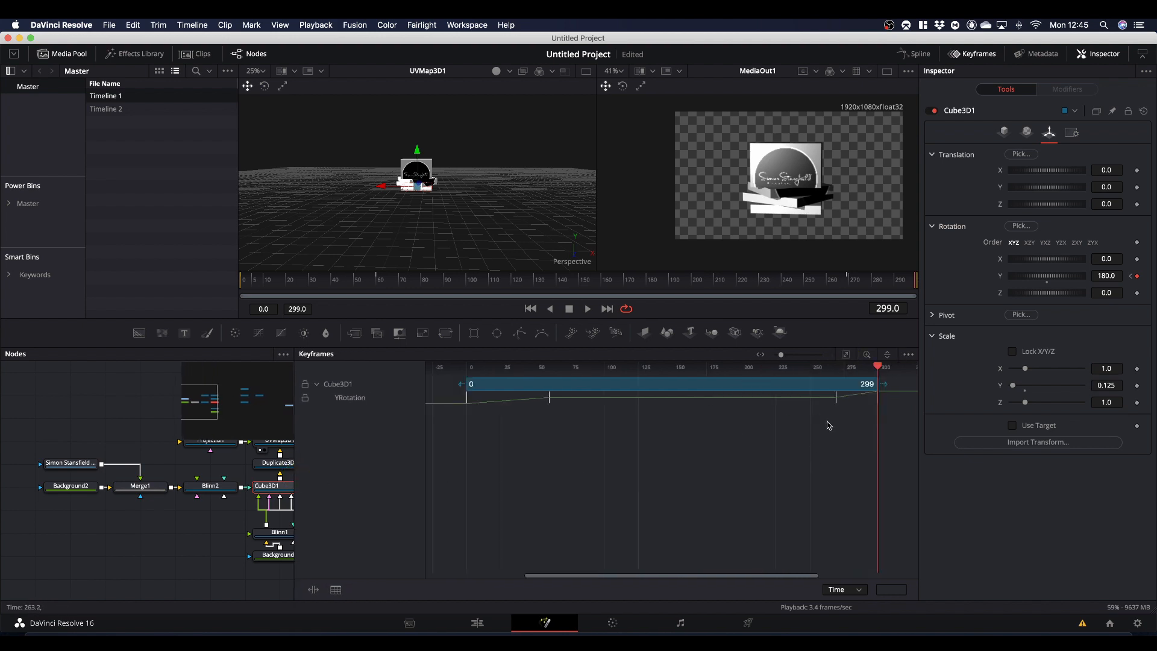
pyautogui.moveTo(824, 421); pyautogui.dragTo(905, 398)
pyautogui.moveTo(834, 405); pyautogui.dragTo(740, 404)
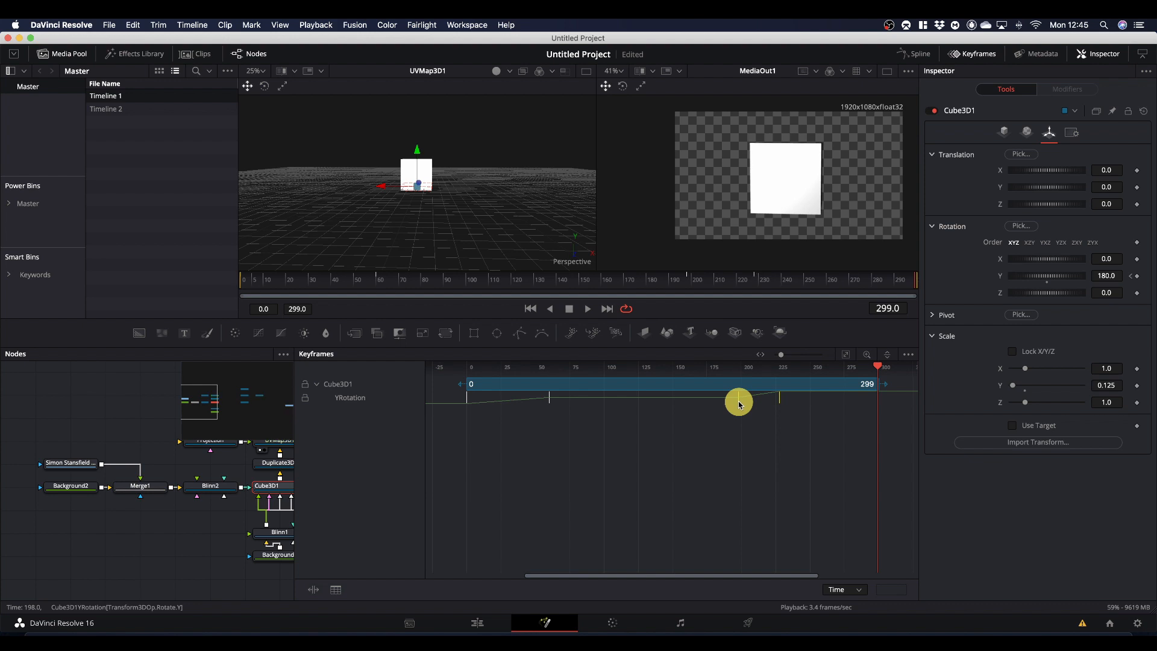
pyautogui.moveTo(740, 404); pyautogui.dragTo(739, 404)
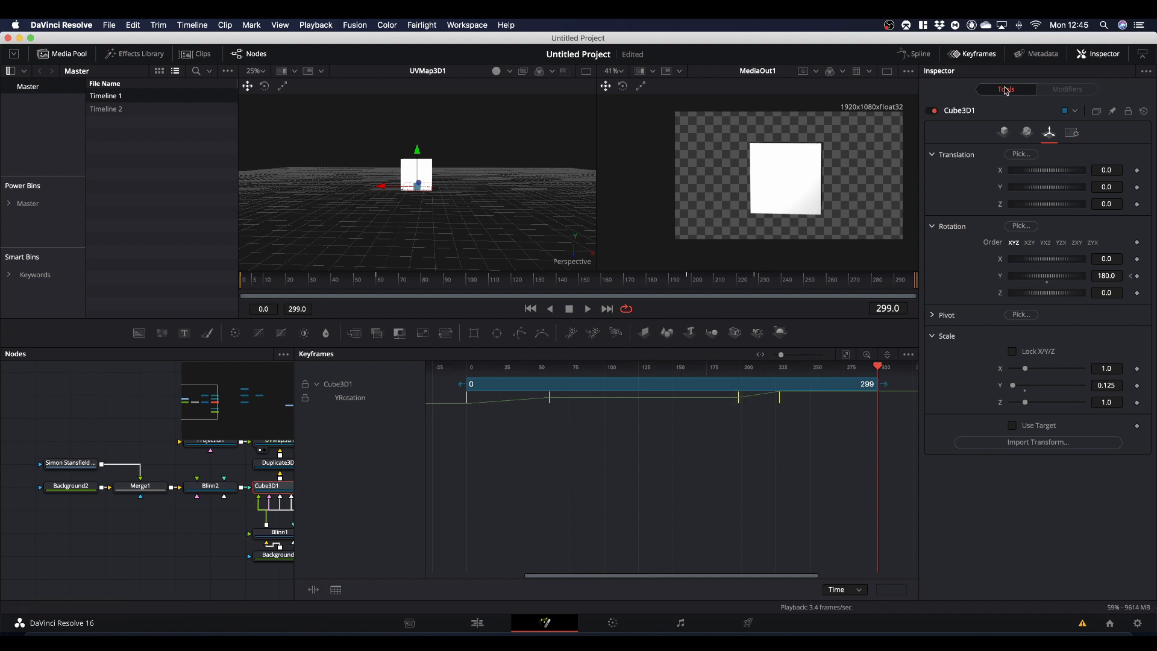
pyautogui.click(973, 53)
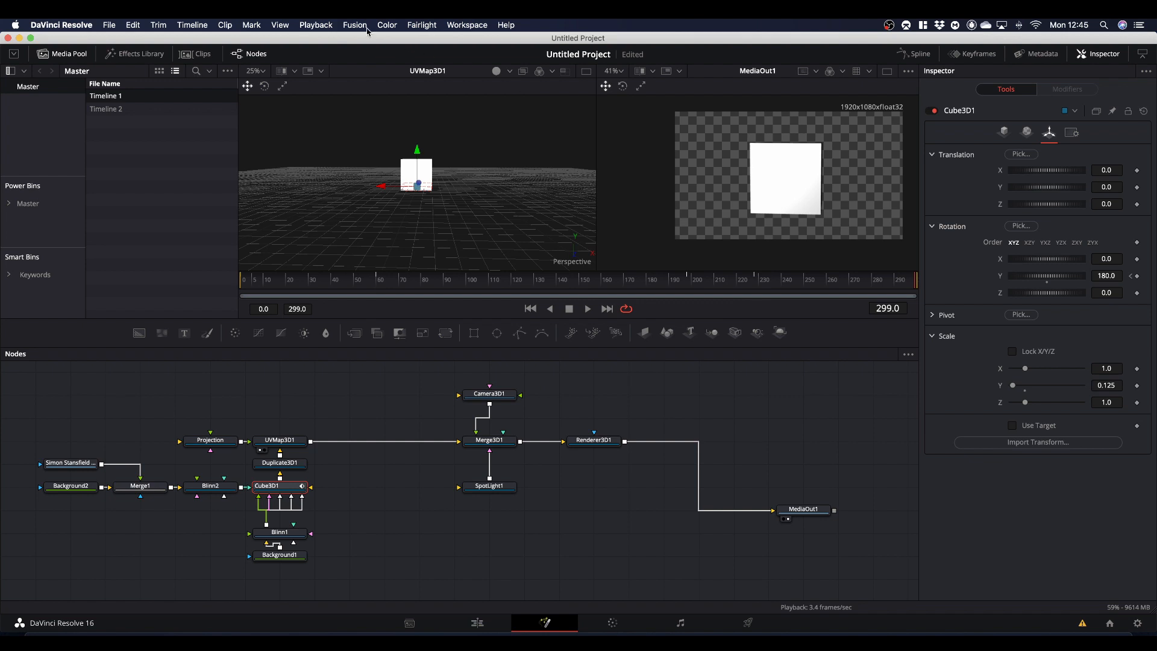
# - Choose the playback proxy mode
pyautogui.click(323, 25)
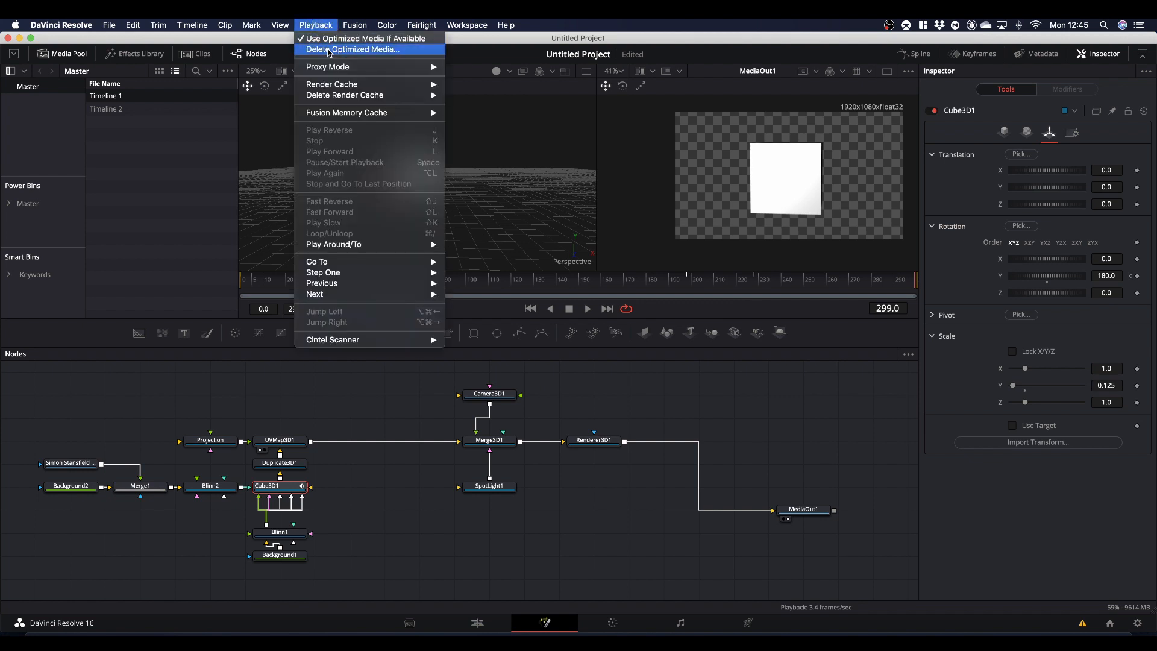
pyautogui.moveTo(334, 67)
pyautogui.click(458, 68)
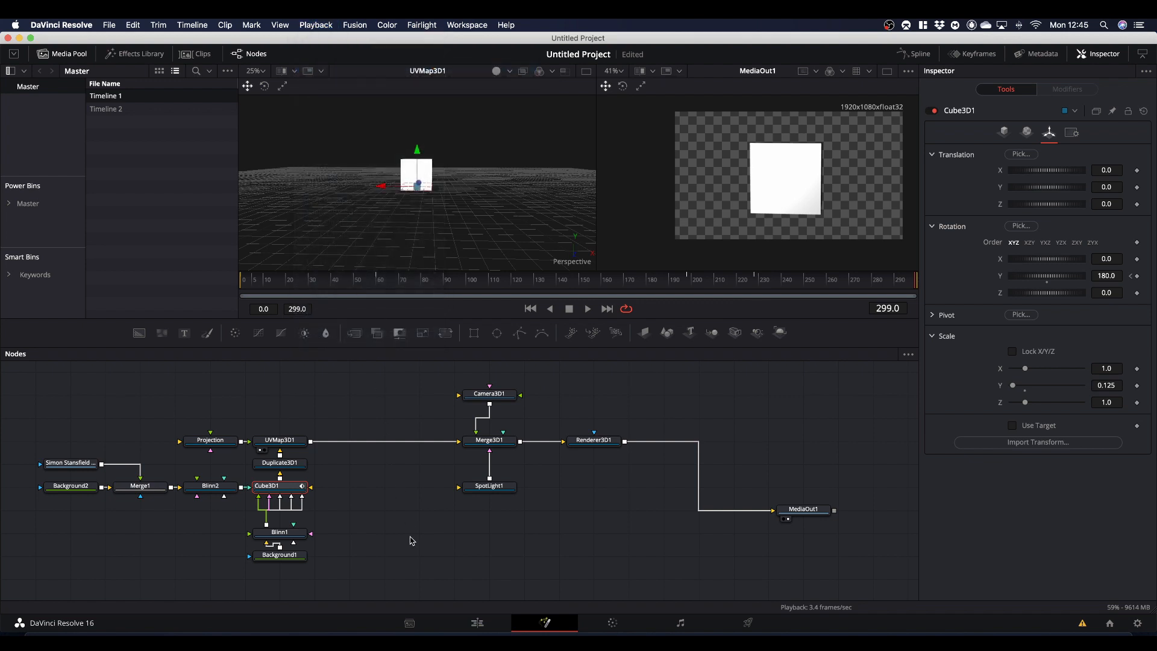
# - Switch to the Edit page and play the Fusion composition clip from the start of the timeline
pyautogui.click(477, 624)
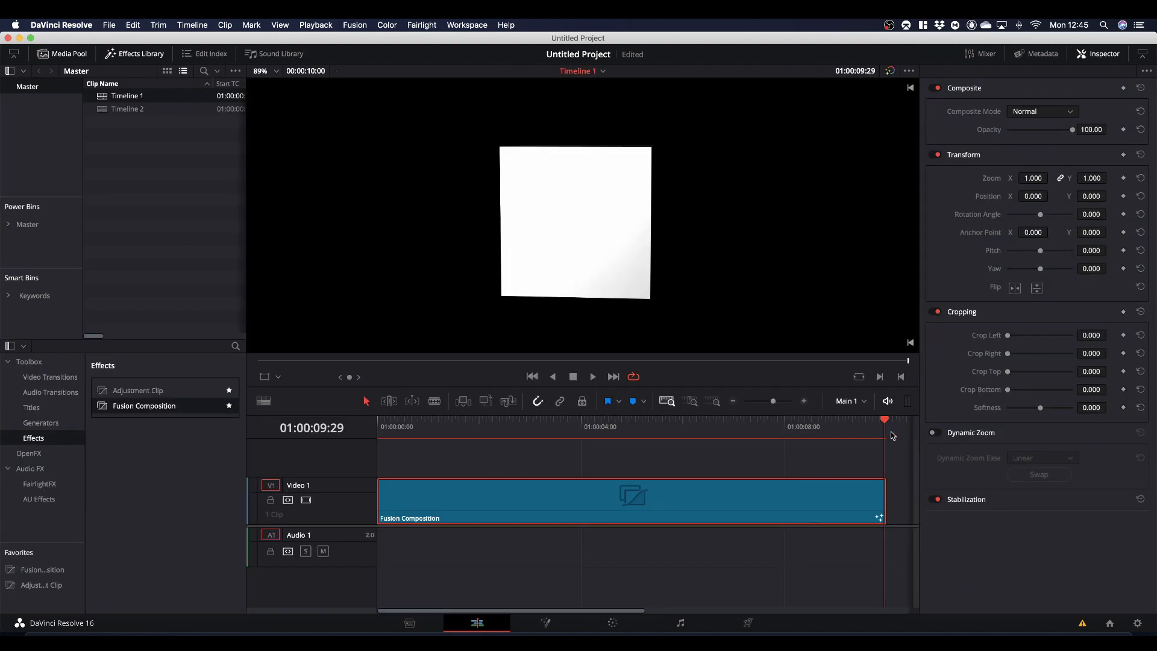
pyautogui.moveTo(885, 426); pyautogui.dragTo(340, 474)
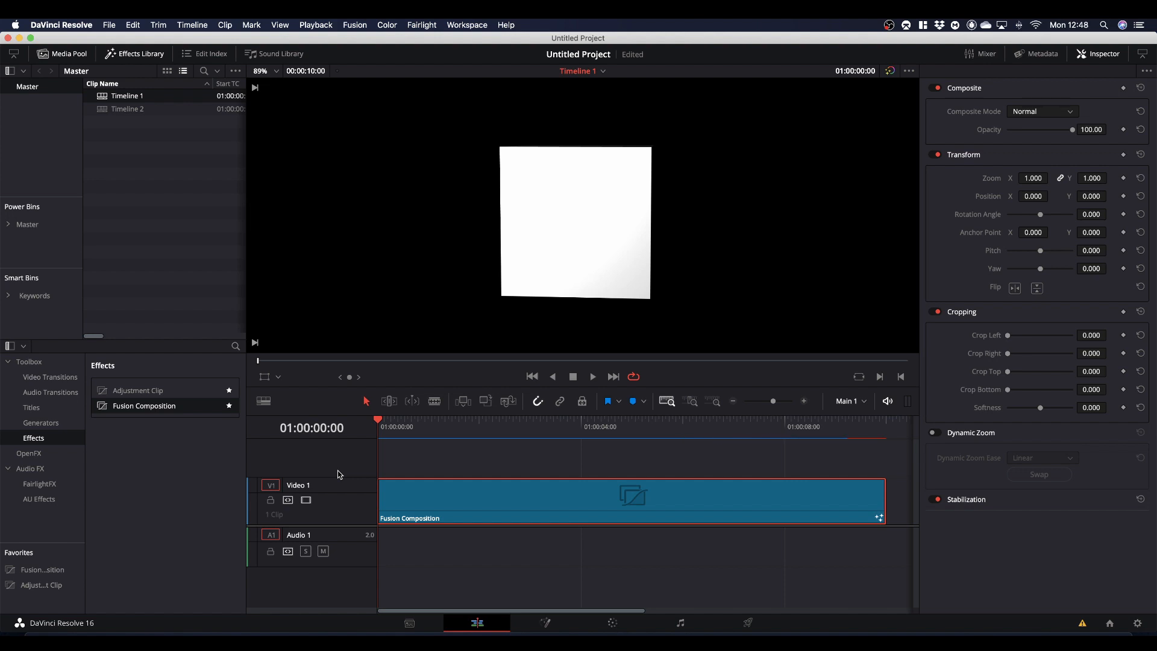
pyautogui.press('space')
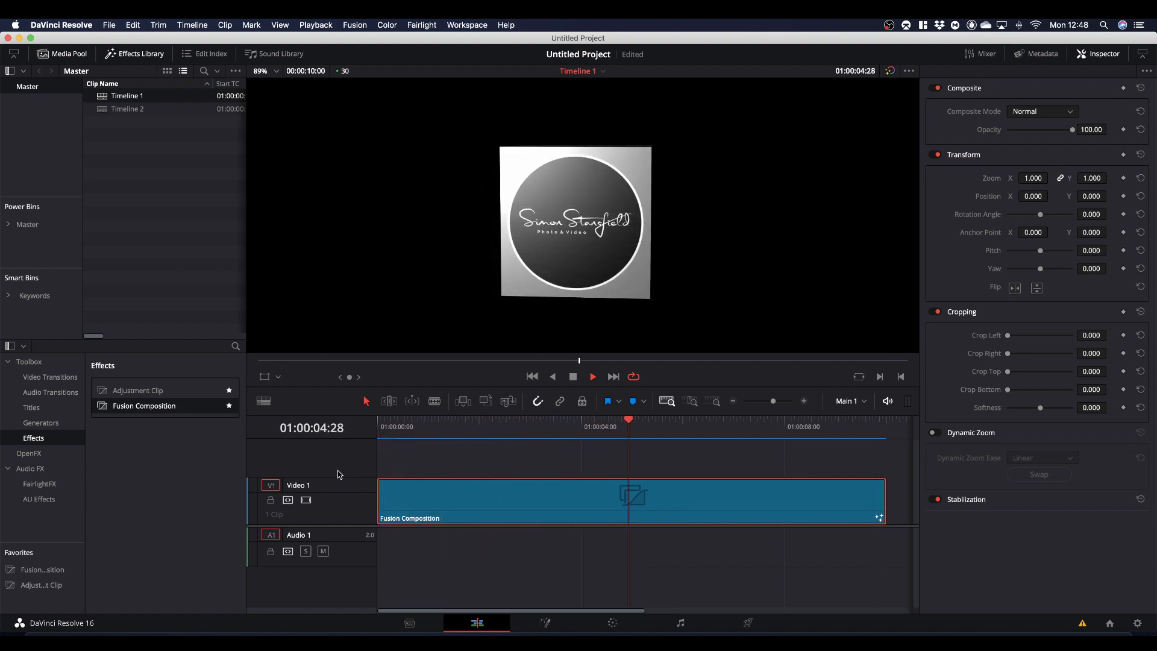
pyautogui.press('space')
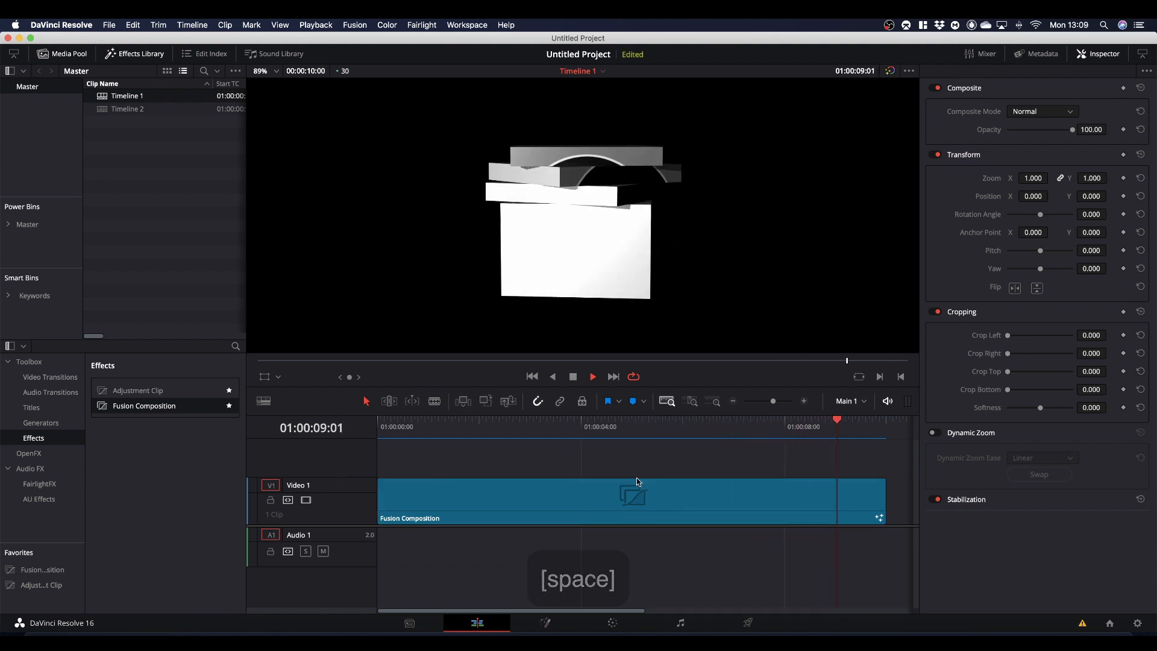
pyautogui.press('space')
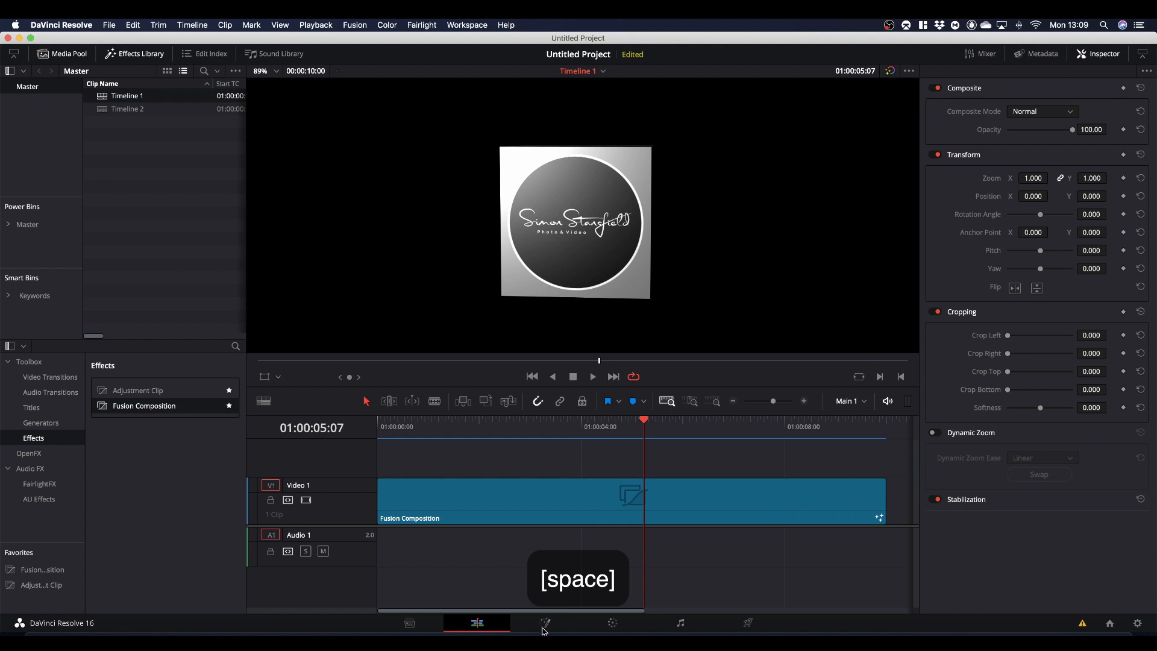
# - Return to the Fusion page, shift SpotLight1 aside in the node graph, and add a Shape3D plane connected to Merge3D1
pyautogui.click(547, 623)
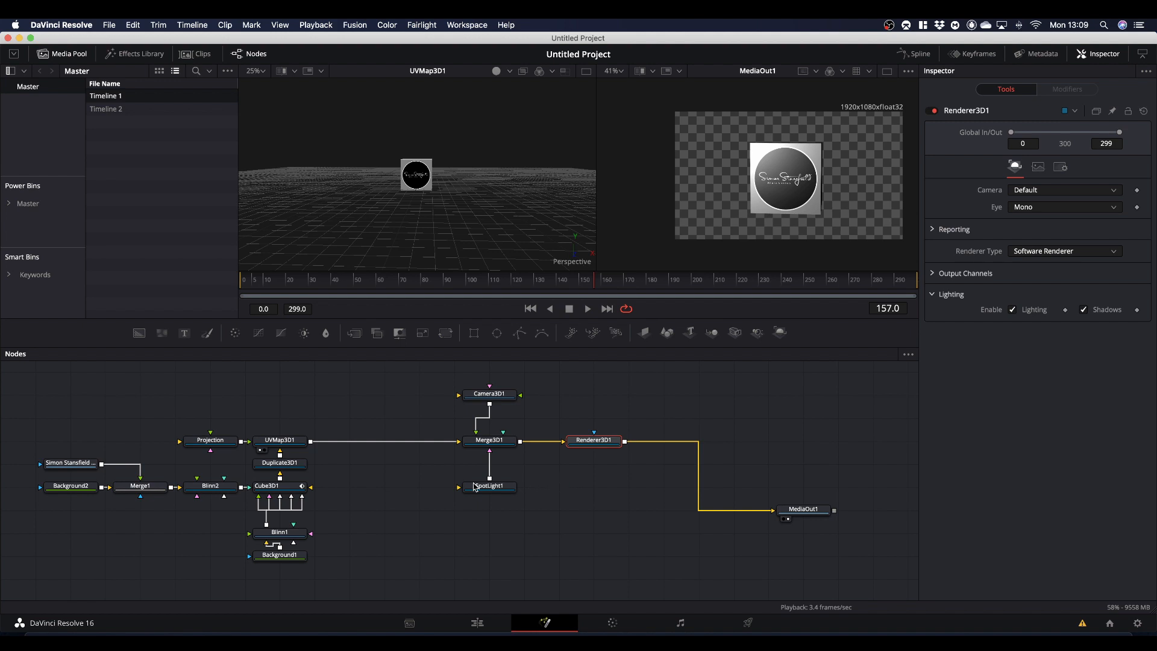
pyautogui.moveTo(475, 485); pyautogui.dragTo(440, 486)
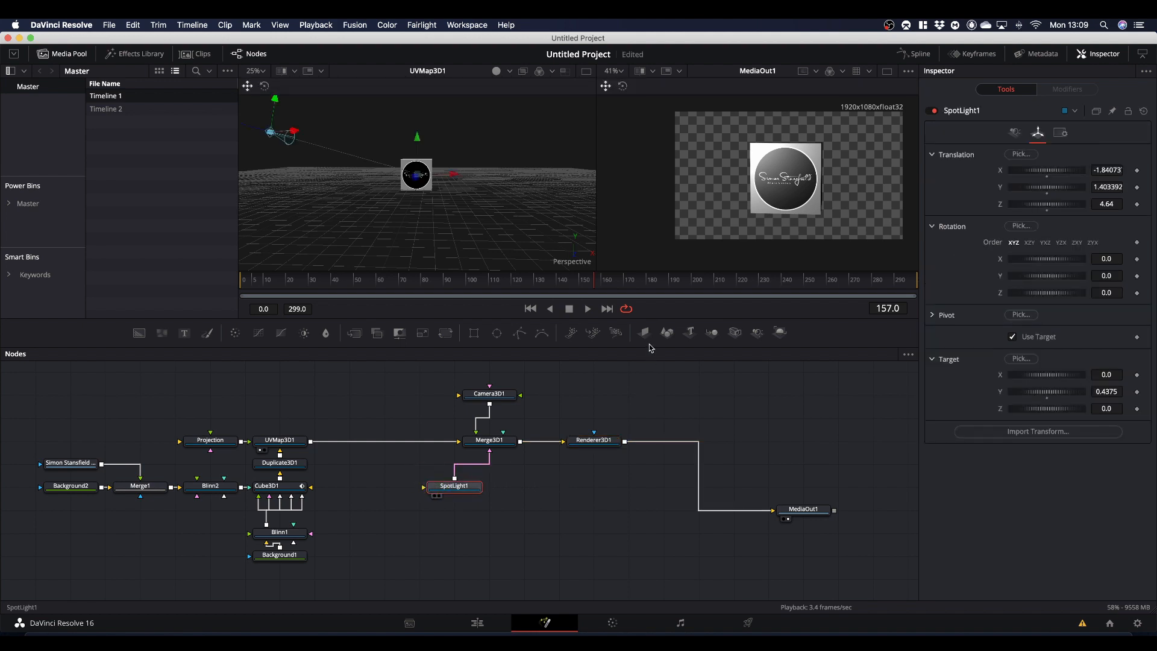
pyautogui.moveTo(666, 335); pyautogui.dragTo(481, 211)
pyautogui.click(582, 488)
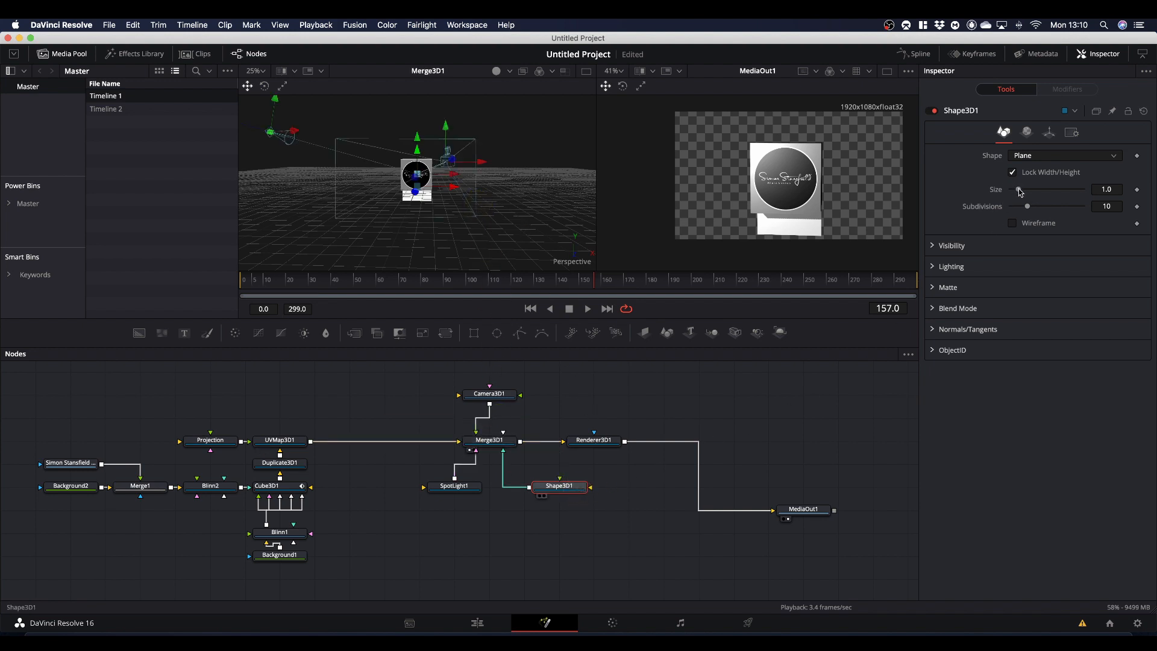
# - Enlarge the Shape3D1 plane to a size of about 4.17 and set its Z translation to 0.42
pyautogui.moveTo(1020, 192); pyautogui.dragTo(1042, 193)
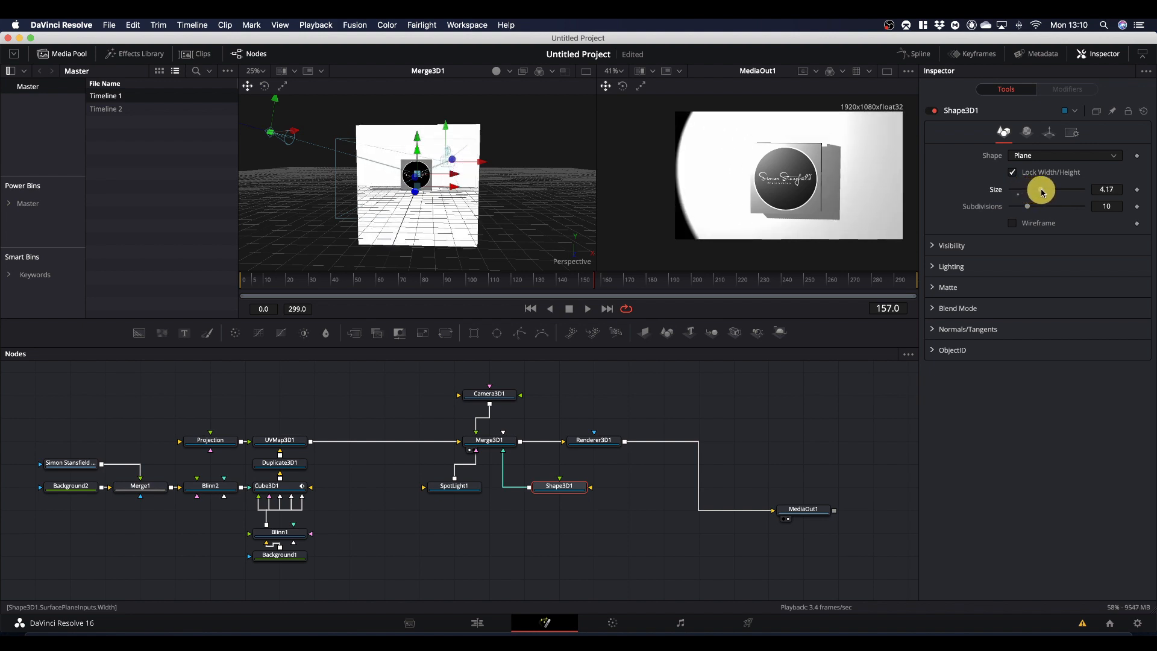
pyautogui.moveTo(1042, 192); pyautogui.dragTo(1042, 192)
pyautogui.click(1050, 134)
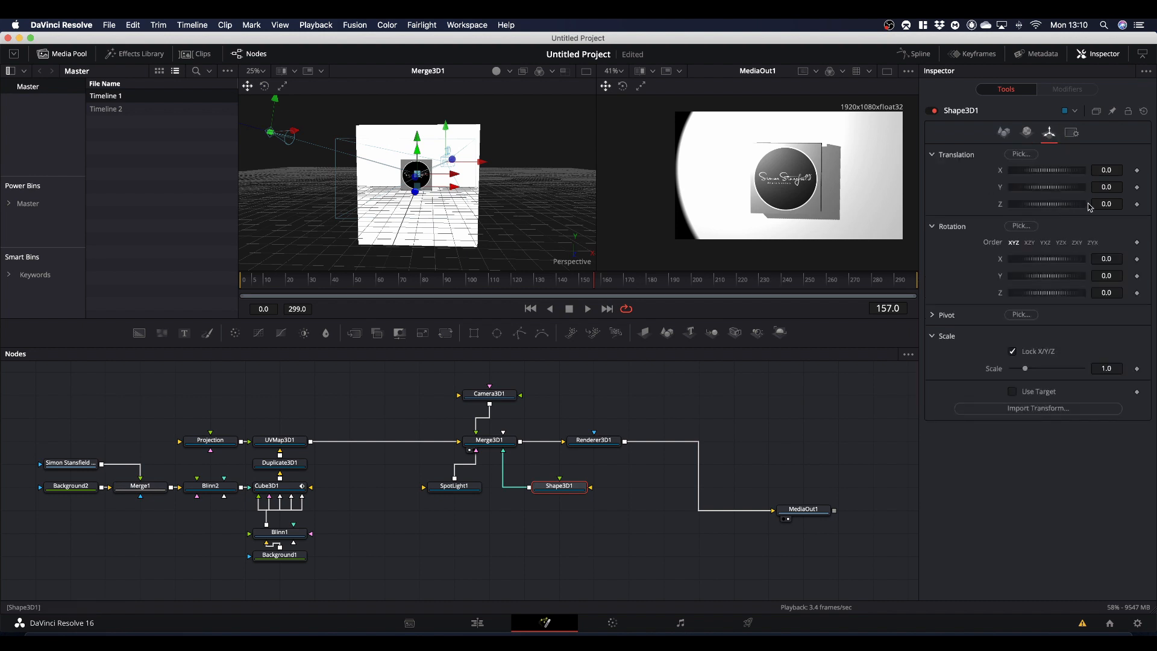
pyautogui.moveTo(1105, 203); pyautogui.dragTo(1128, 206)
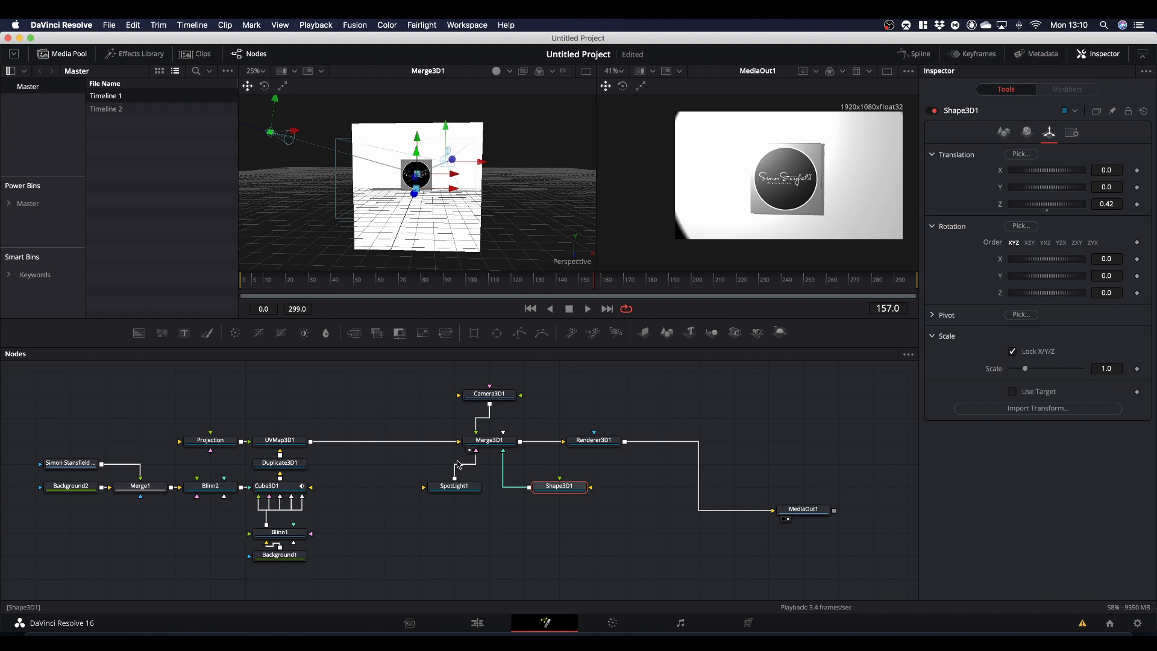
# - Set SpotLight1's penumbra angle to about 11.97 and its intensity to about 0.803
pyautogui.click(455, 487)
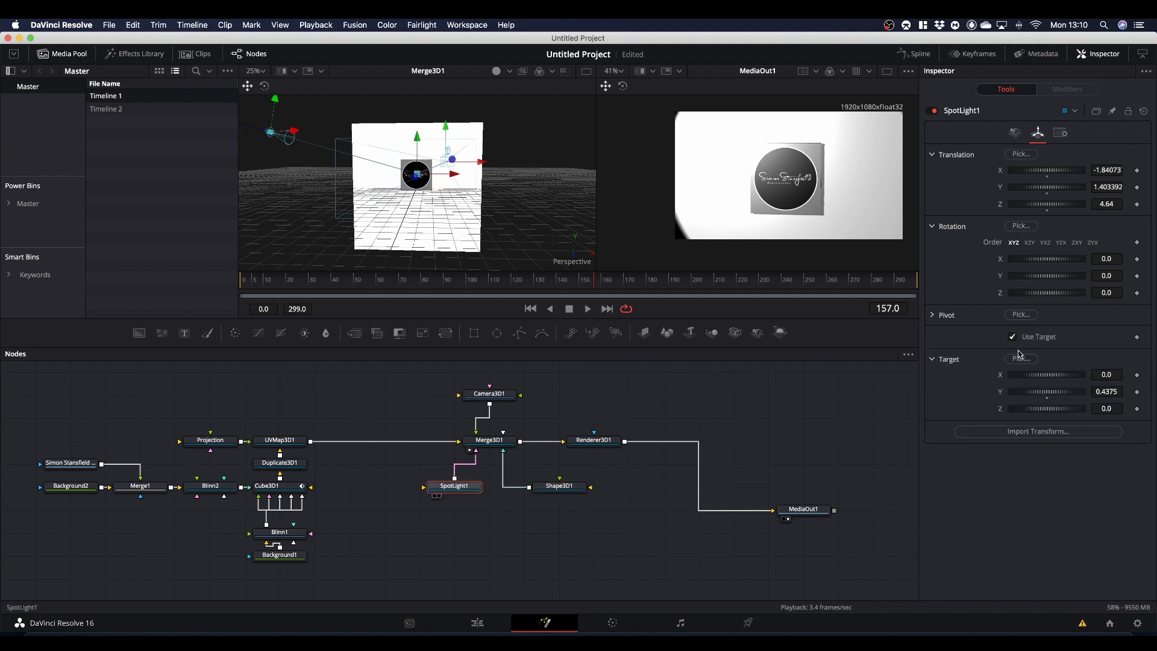
pyautogui.click(1014, 133)
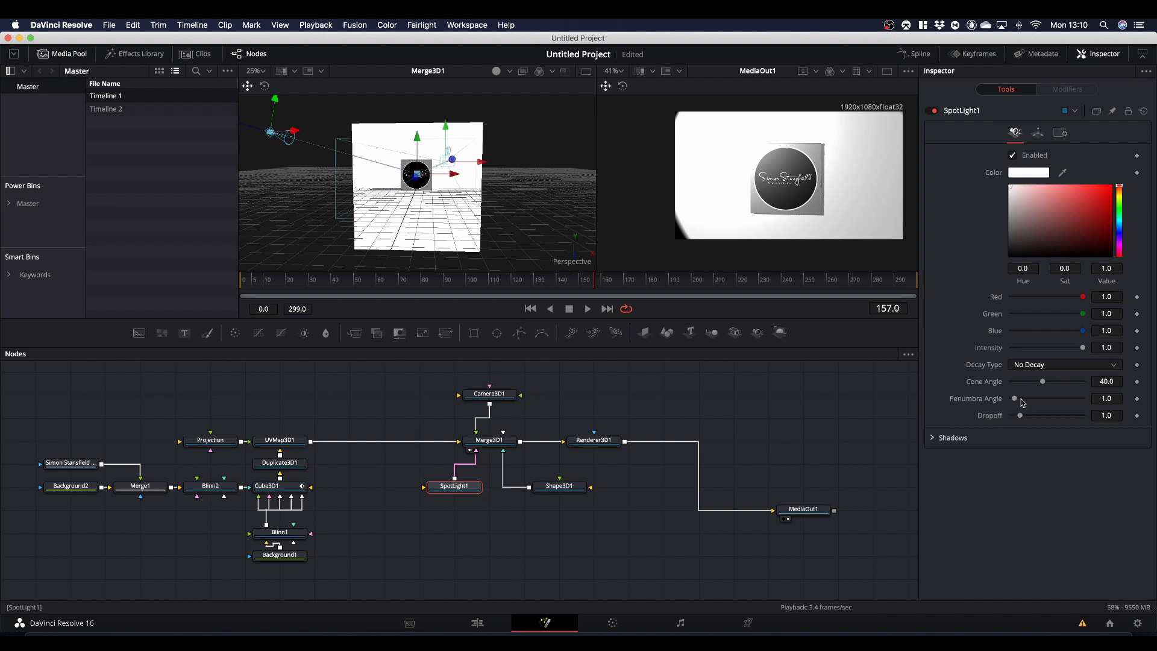
pyautogui.moveTo(1016, 402); pyautogui.dragTo(1055, 402)
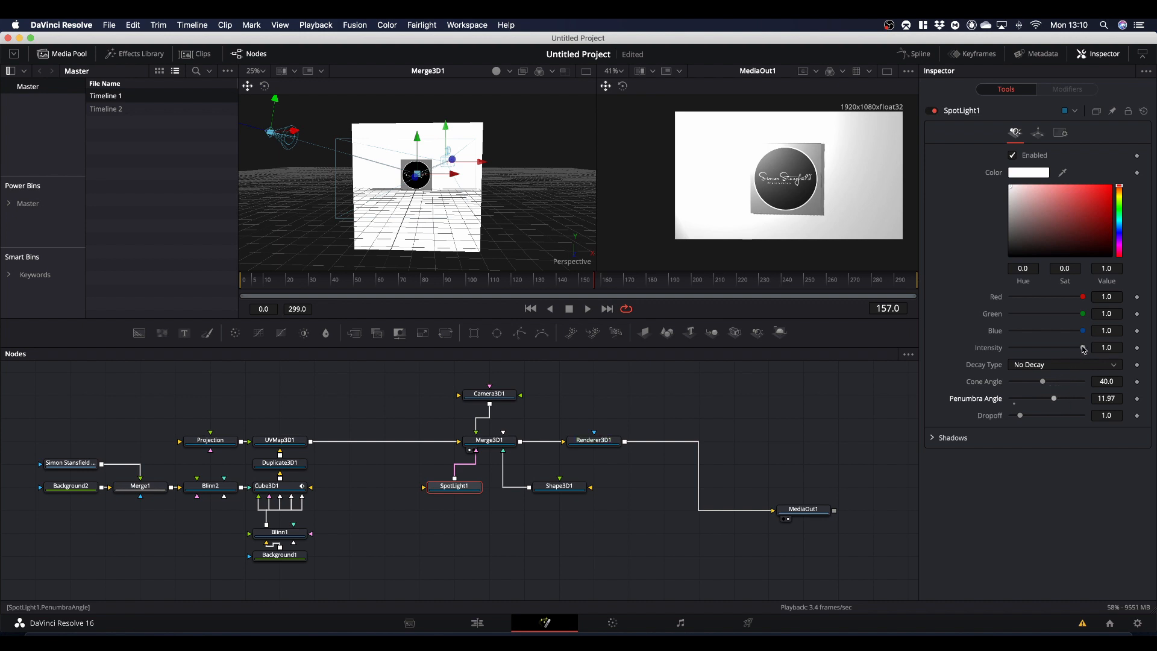
pyautogui.moveTo(1085, 350); pyautogui.dragTo(1070, 350)
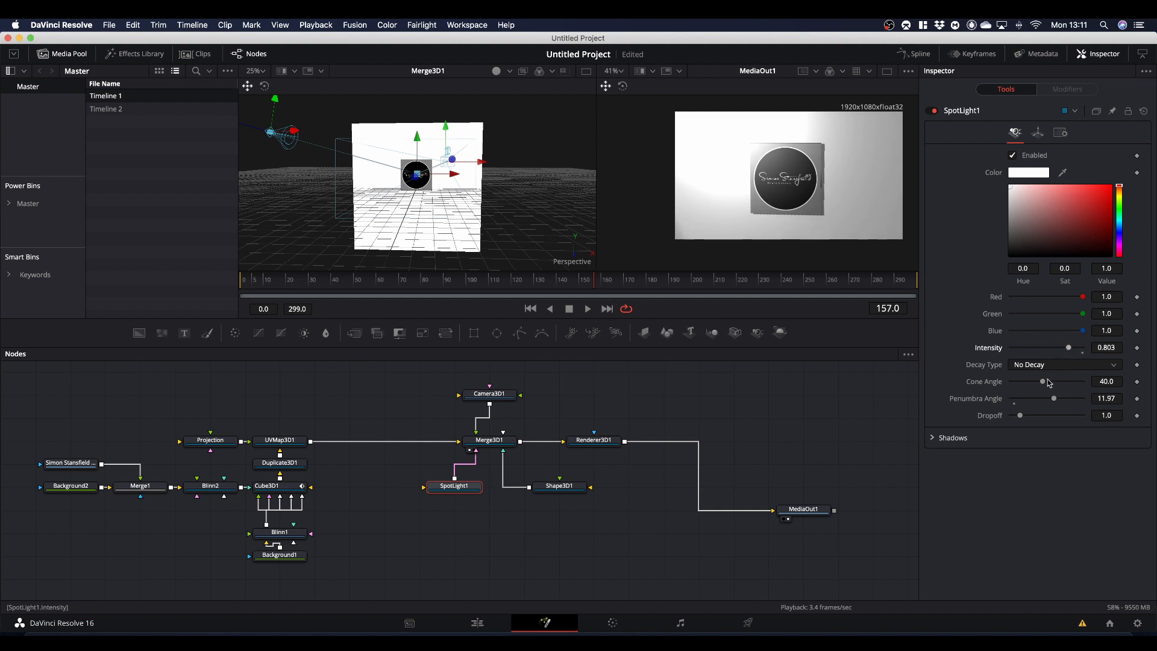
# - Raise the shadow map size of SpotLight1's shadows to about 4201
pyautogui.click(932, 438)
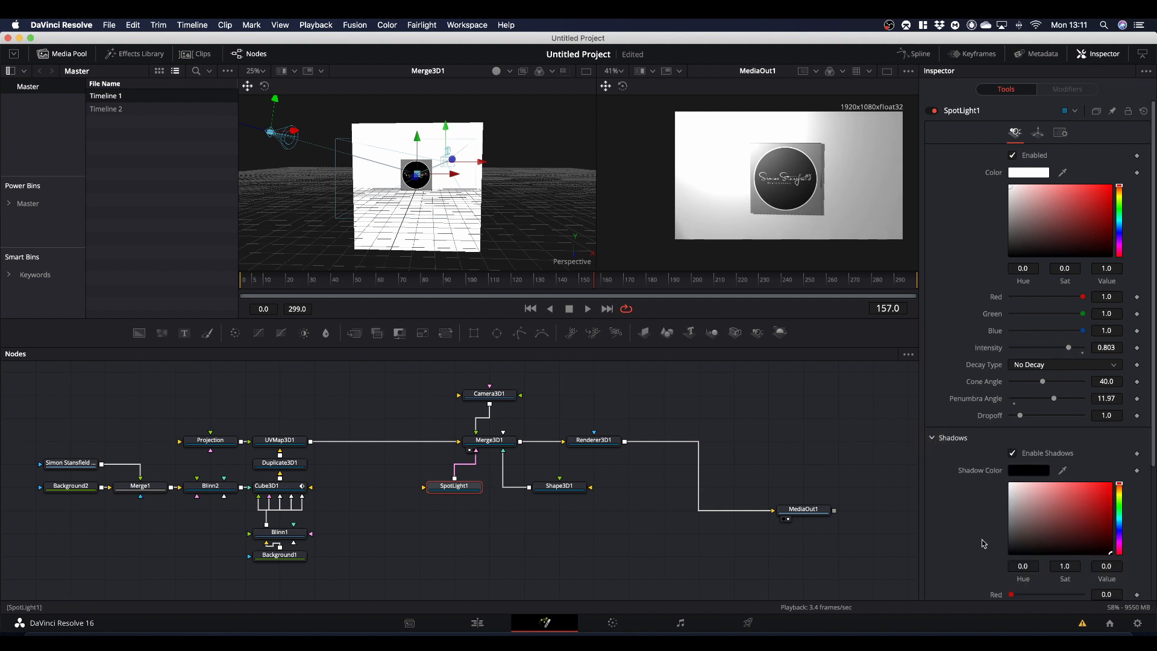
pyautogui.scroll(-2, 983, 548)
pyautogui.scroll(-5, 983, 550)
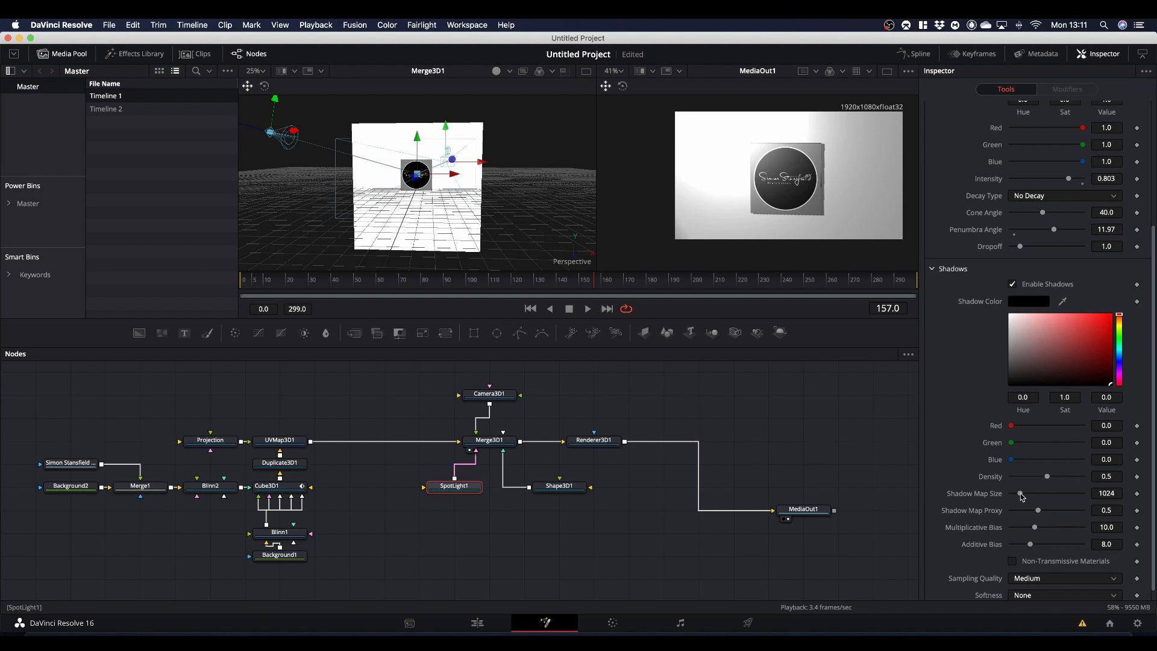
pyautogui.moveTo(1021, 493); pyautogui.dragTo(1049, 496)
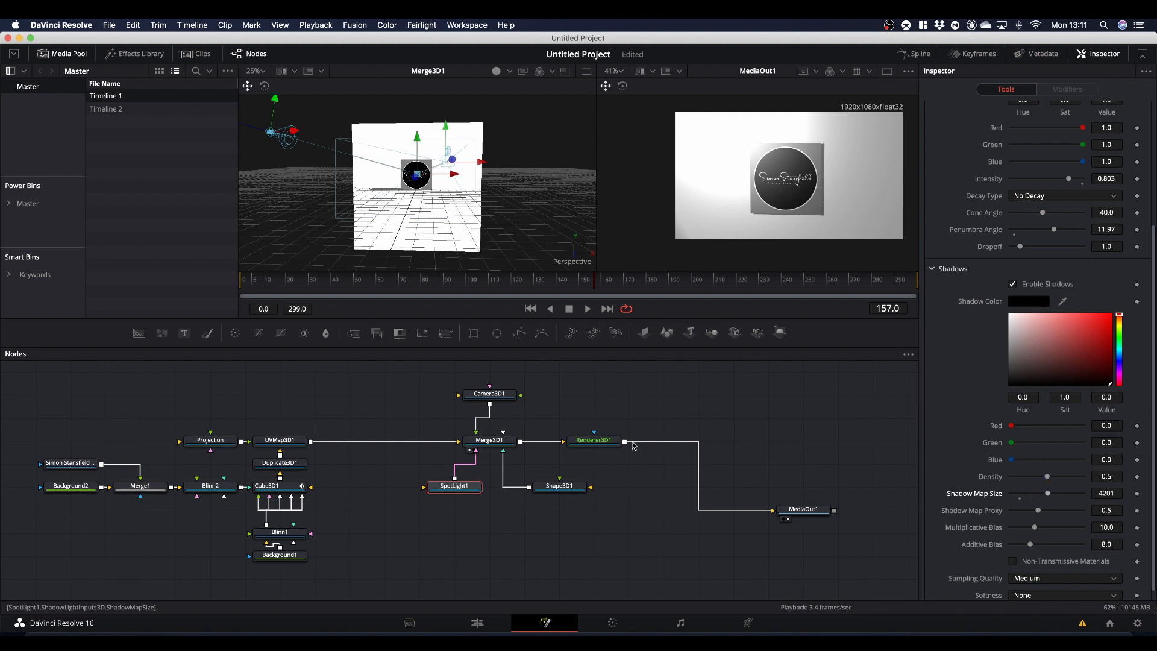
# - Lower the specular intensity of the Shape3D1 backdrop plane's material to about 0.087
pyautogui.click(560, 488)
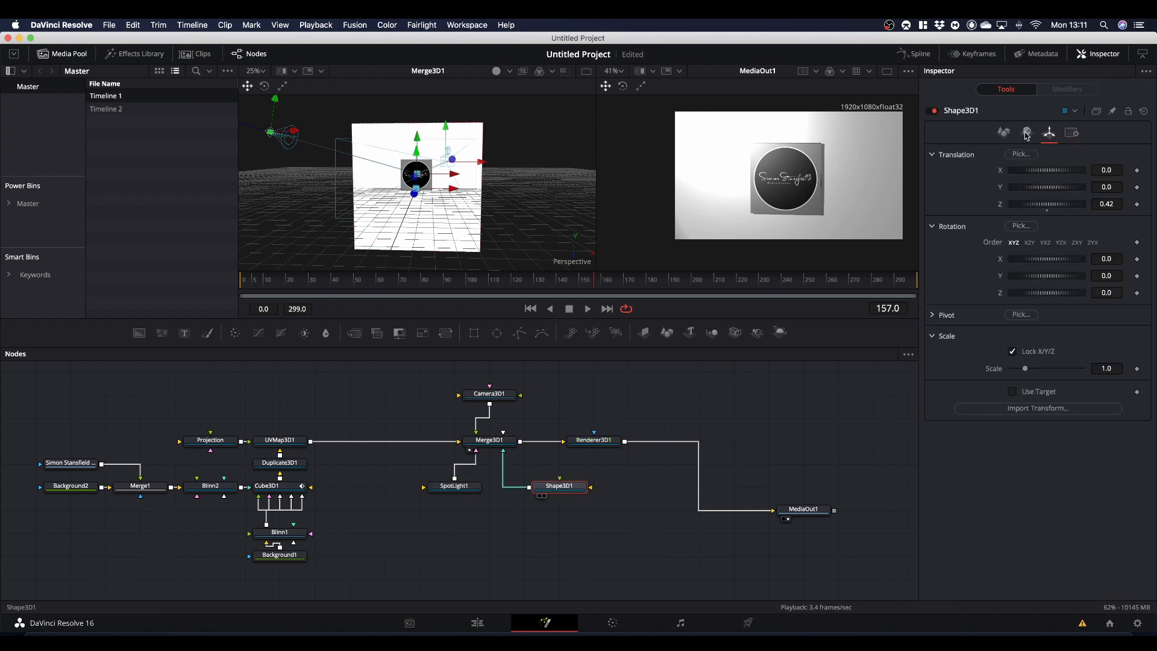
pyautogui.click(1026, 132)
pyautogui.click(932, 386)
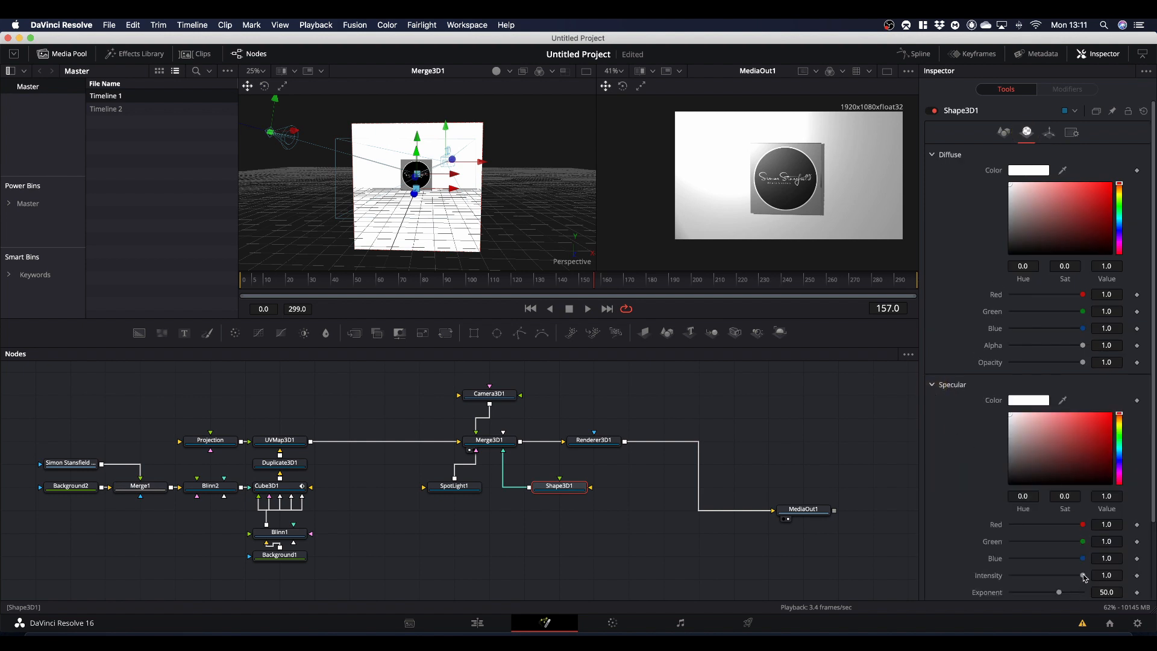
pyautogui.moveTo(1083, 575); pyautogui.dragTo(1018, 579)
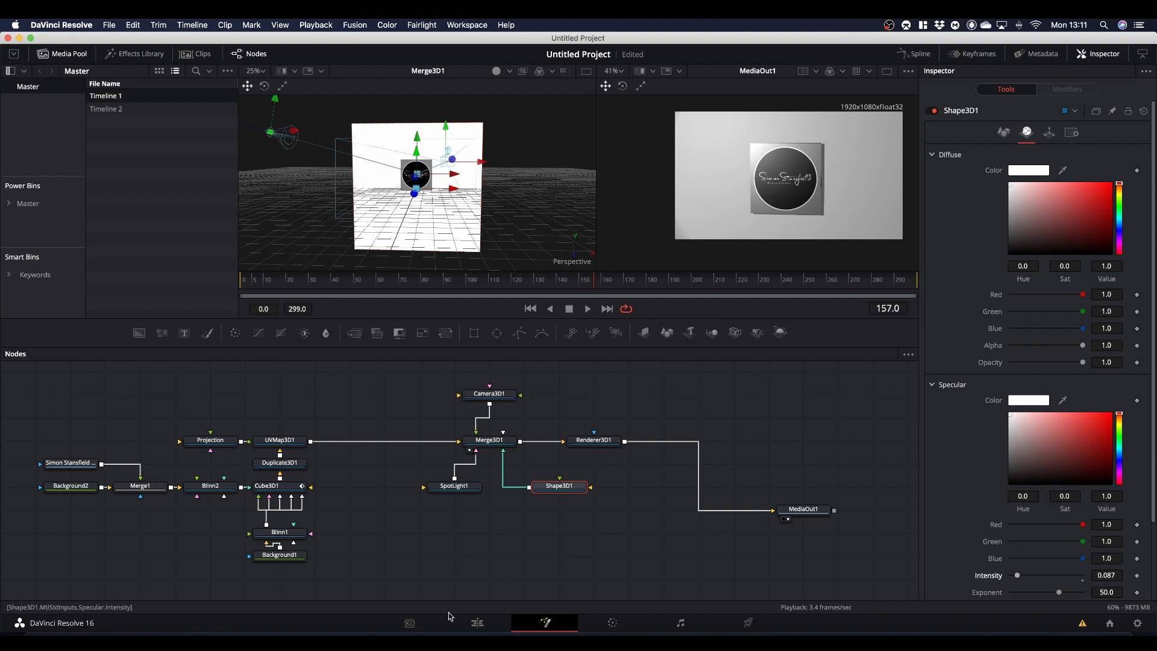
# - Switch to the Edit page and move the playhead to the start of the Fusion composition clip
pyautogui.click(477, 625)
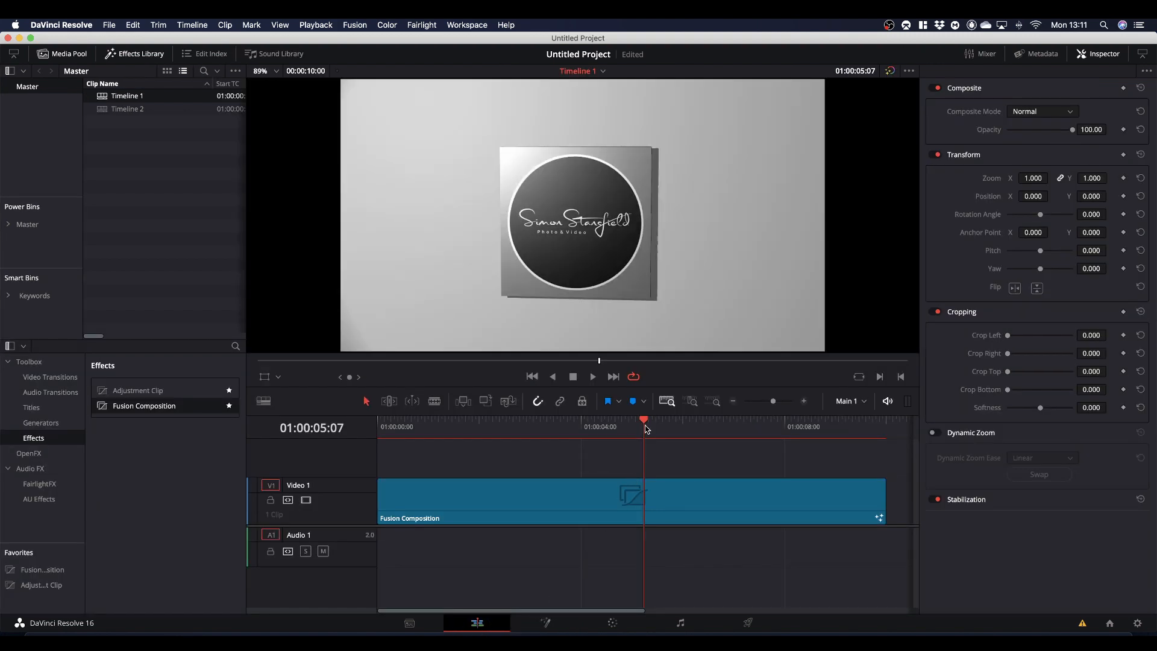
pyautogui.moveTo(645, 422); pyautogui.dragTo(359, 430)
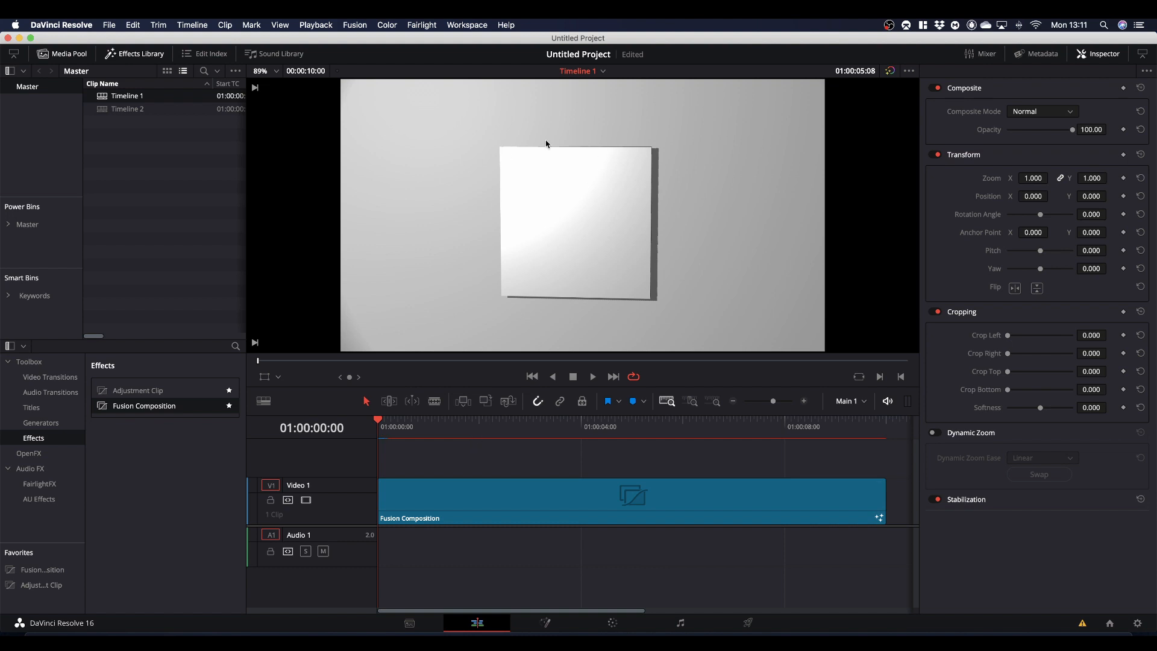
# - Return to the Fusion page and set Blinn1's specular intensity to about 0.457 and exponent to about 72.6
pyautogui.click(546, 623)
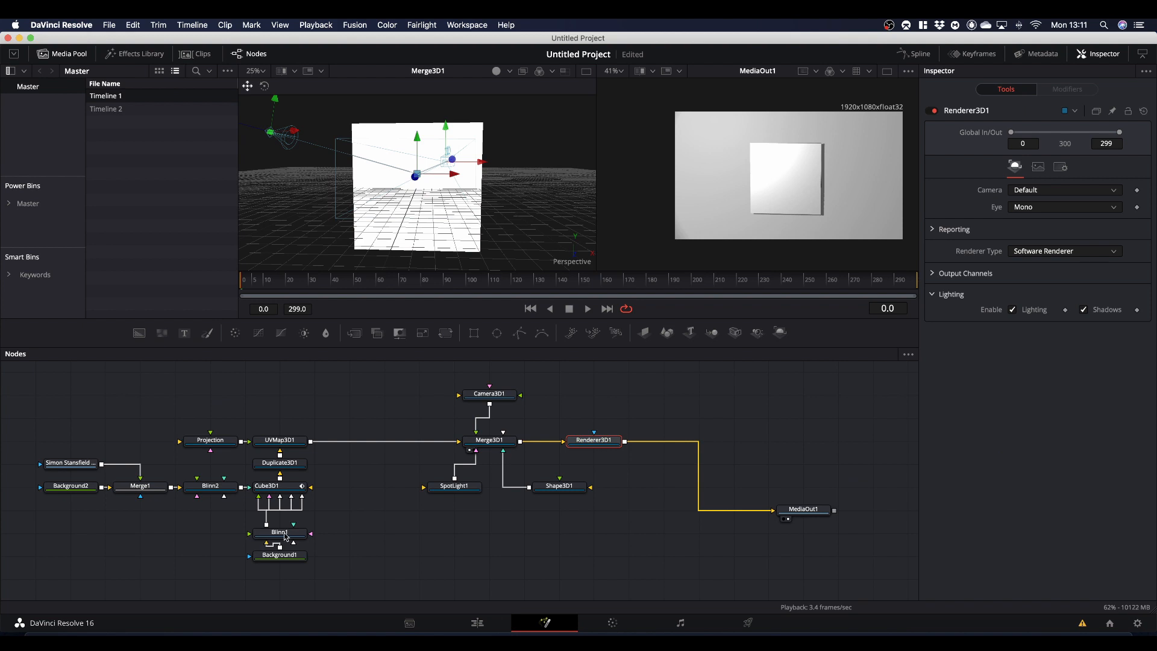
pyautogui.click(286, 537)
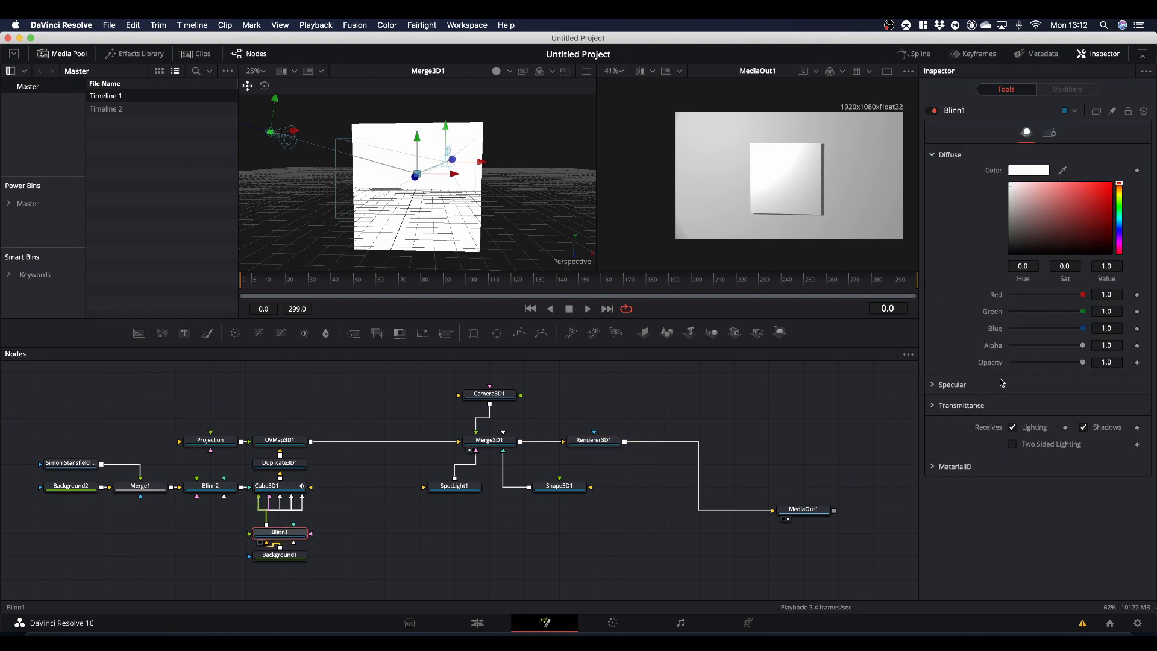
pyautogui.click(933, 386)
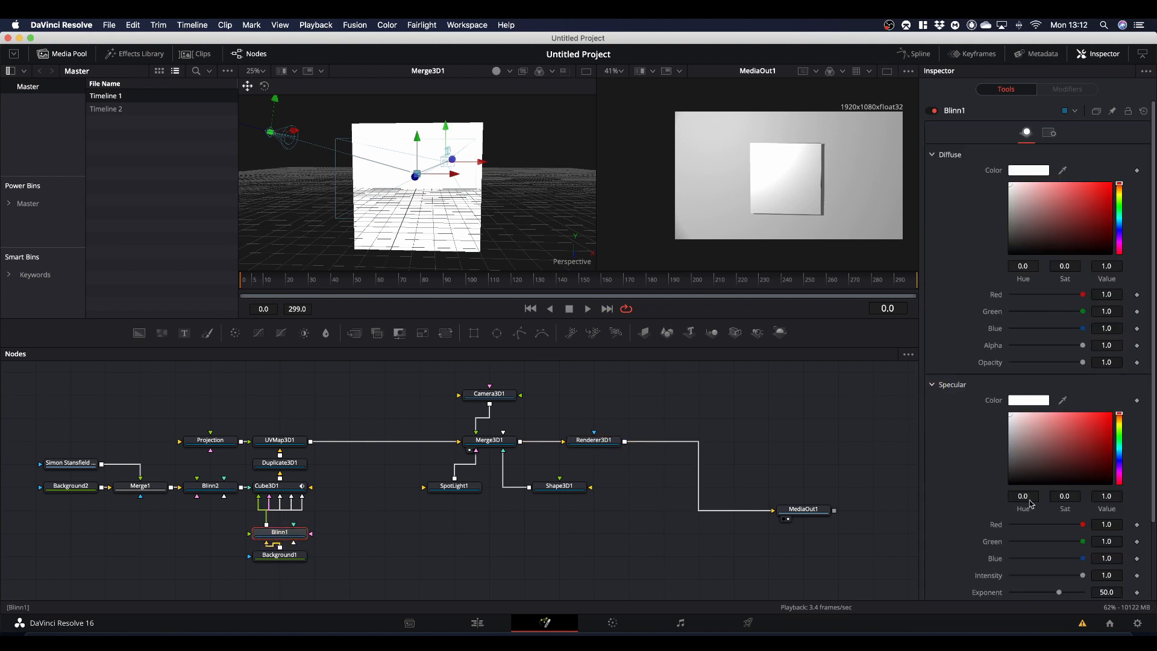
pyautogui.scroll(-3, 1033, 514)
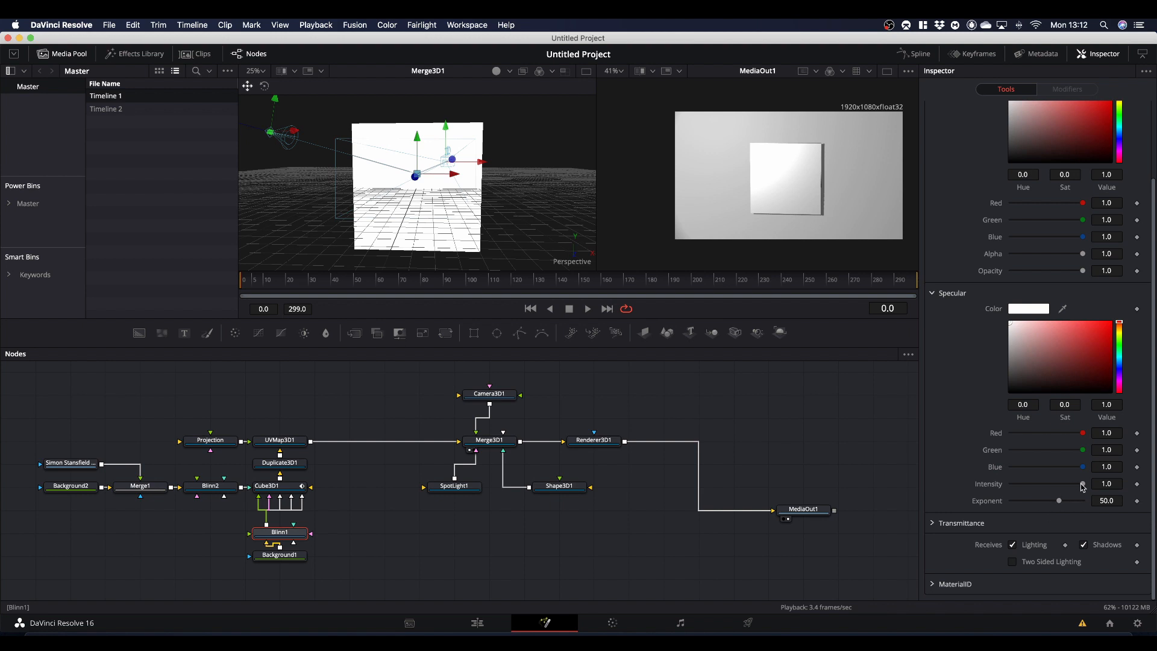
pyautogui.moveTo(1083, 487)
pyautogui.mouseDown()
pyautogui.moveTo(1043, 492)
pyautogui.moveTo(1059, 503)
pyautogui.moveTo(1041, 505)
pyautogui.moveTo(1071, 505)
pyautogui.mouseUp()
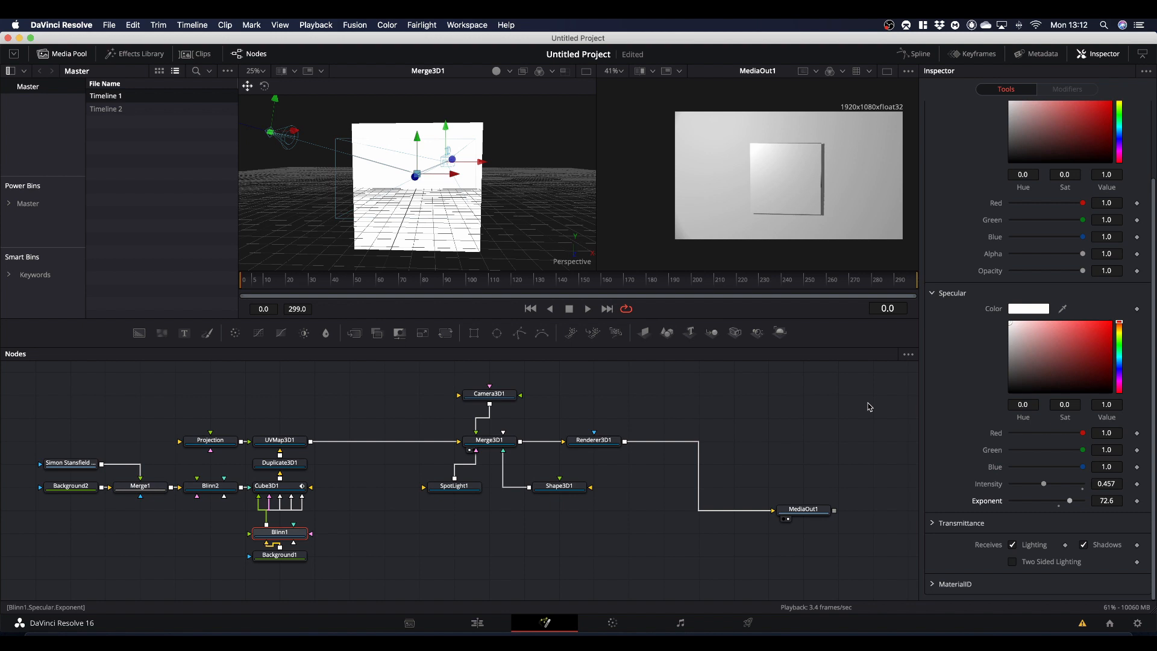
# - Check the softened cube highlight on the Edit page and return to the Fusion page
pyautogui.click(476, 624)
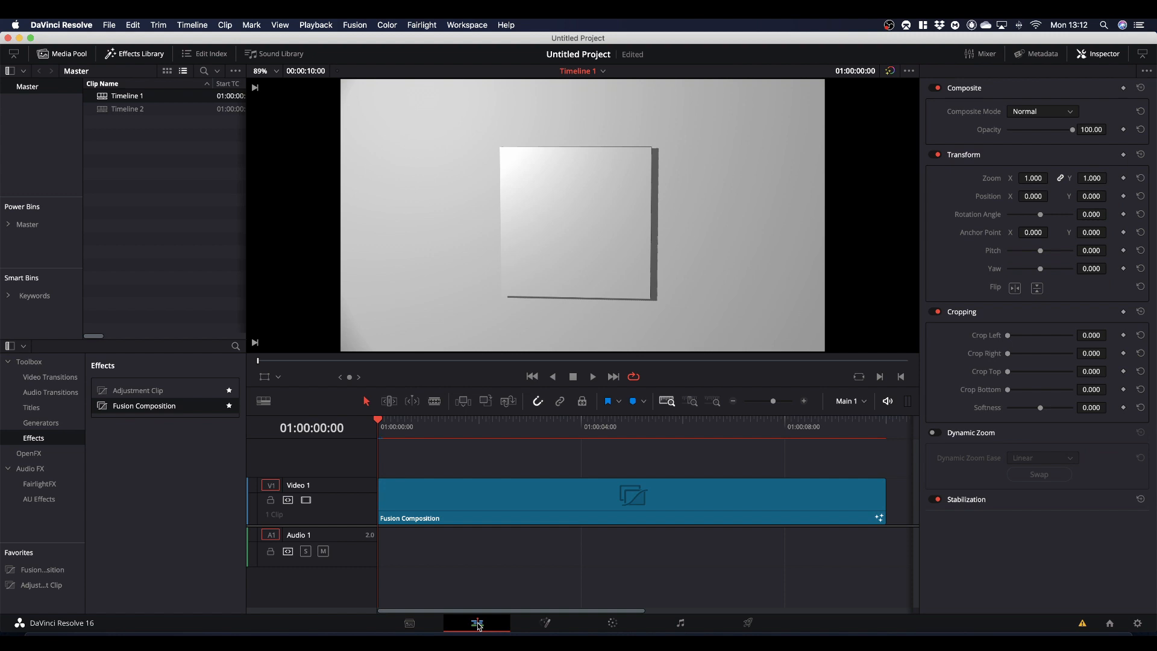
pyautogui.click(547, 624)
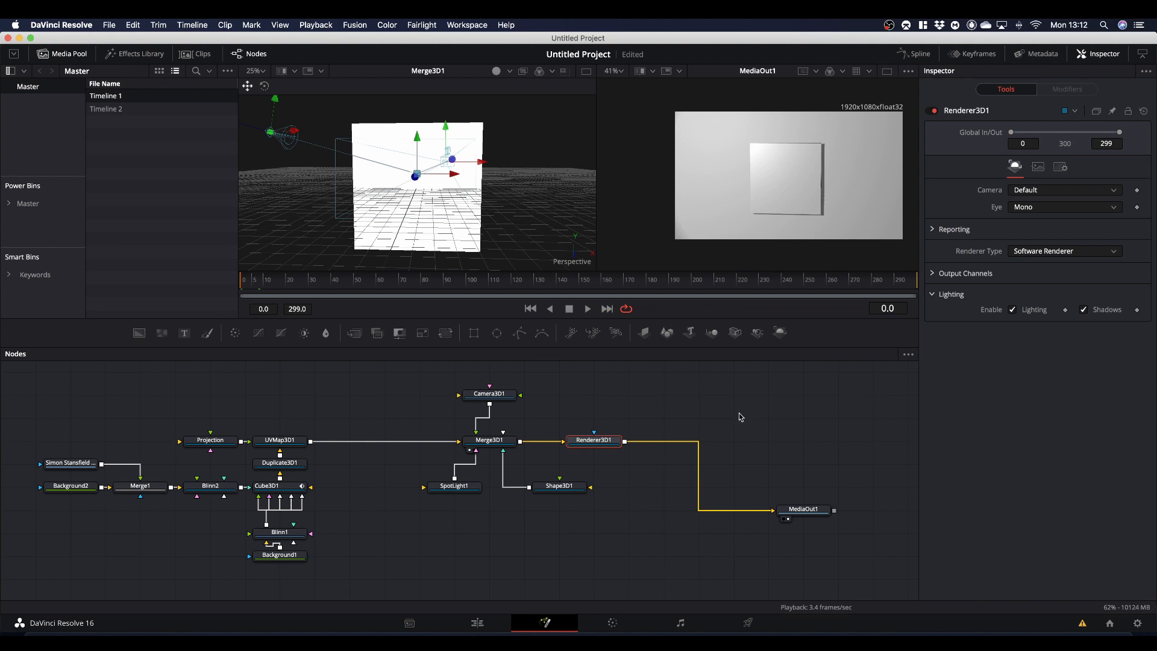
# - Add an unconnected Blinn material node below Shape3D1 in the node graph
pyautogui.click(564, 490)
pyautogui.click(565, 546)
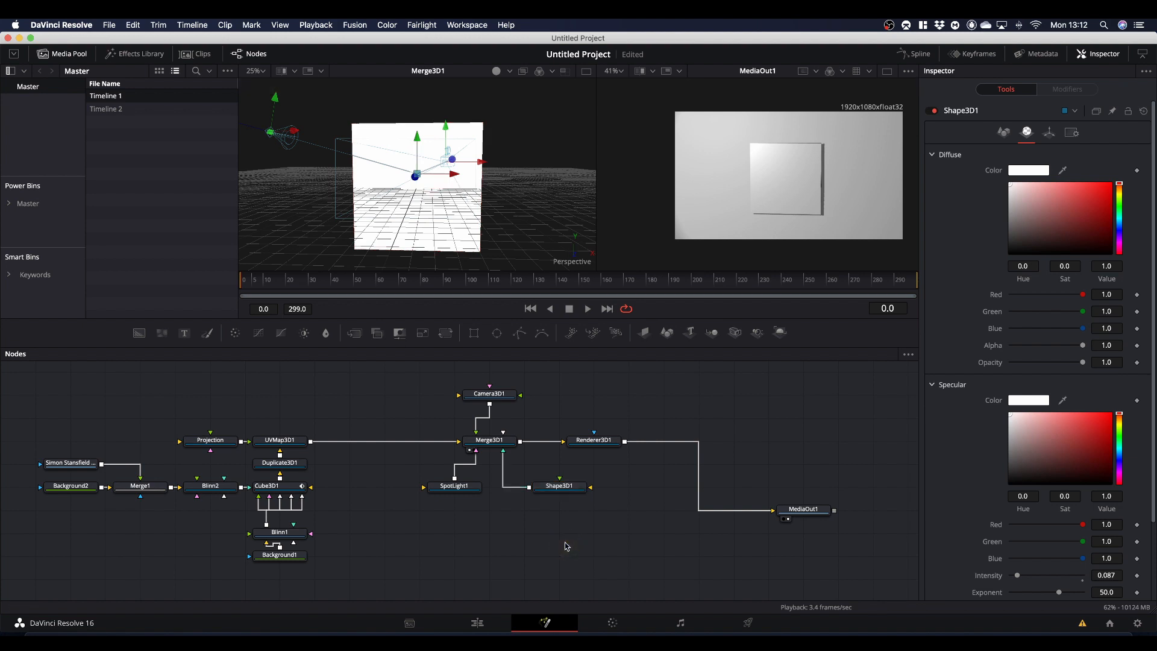
pyautogui.hotkey('shift', 'space')
pyautogui.write('bl')
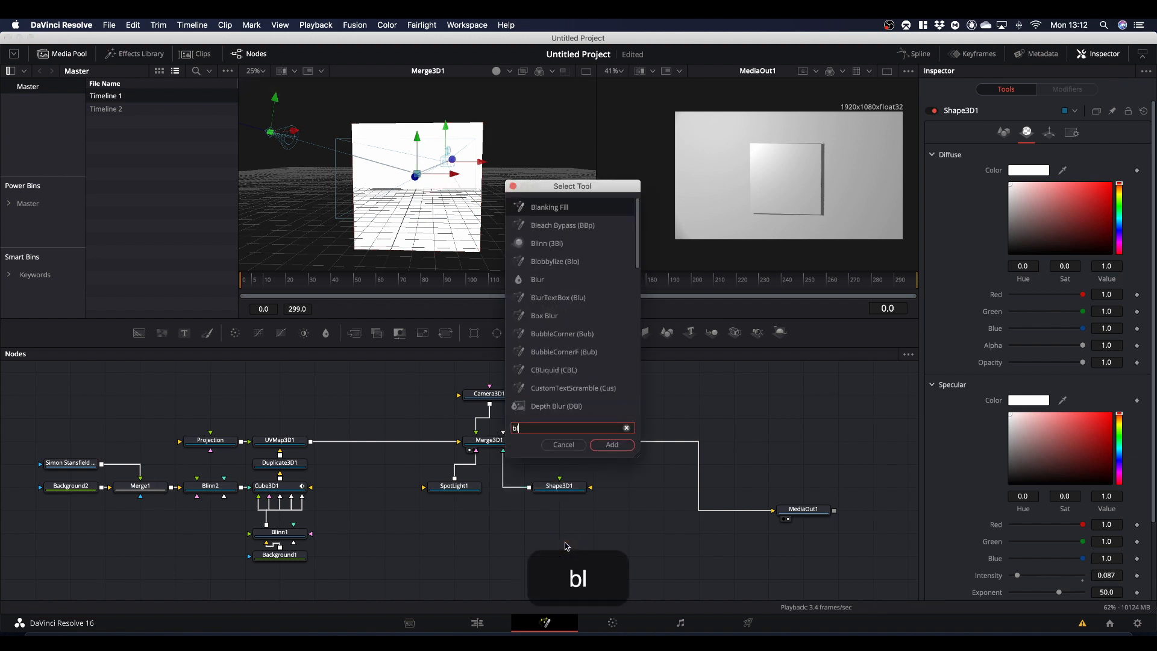
pyautogui.write('inn')
pyautogui.press('Return')
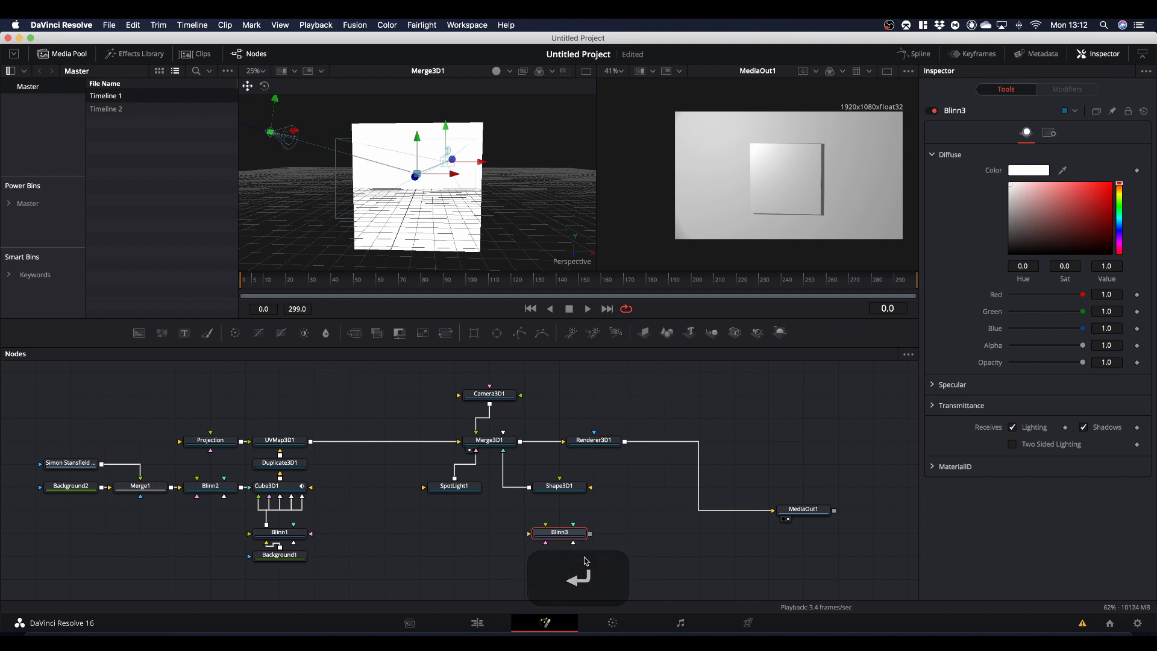
# - Add a Loader node below Blinn3 and load Sci-fi_Wall_005_normal.jpg from the Downloads folder
pyautogui.click(550, 578)
pyautogui.hotkey('shift', 'space')
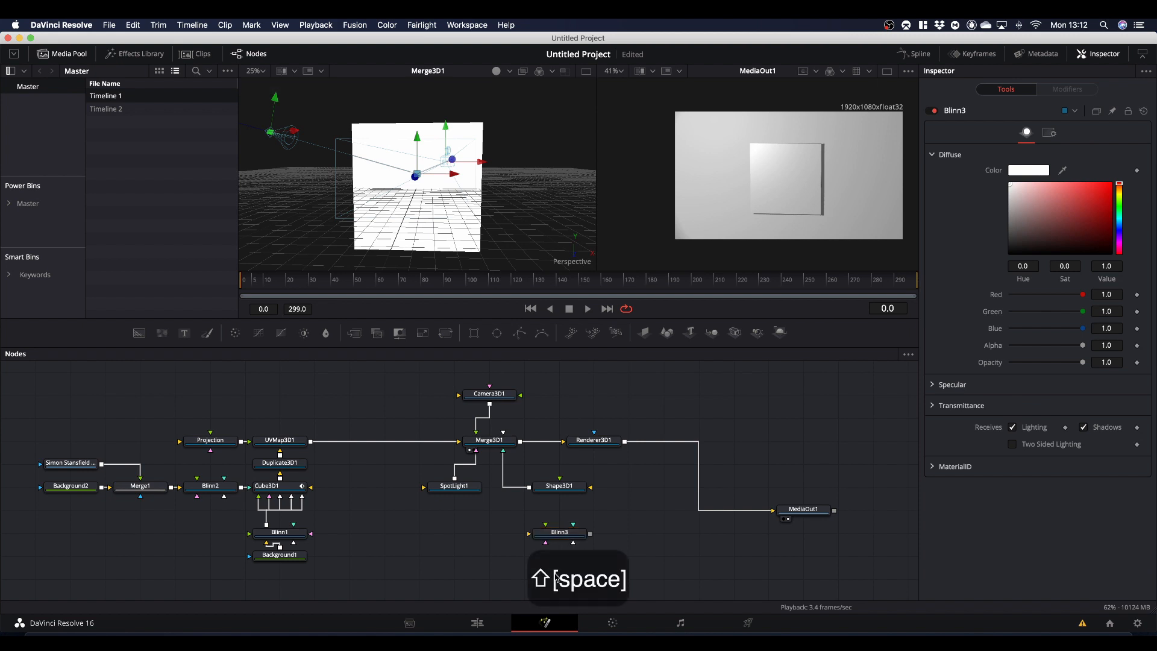
pyautogui.write('loader')
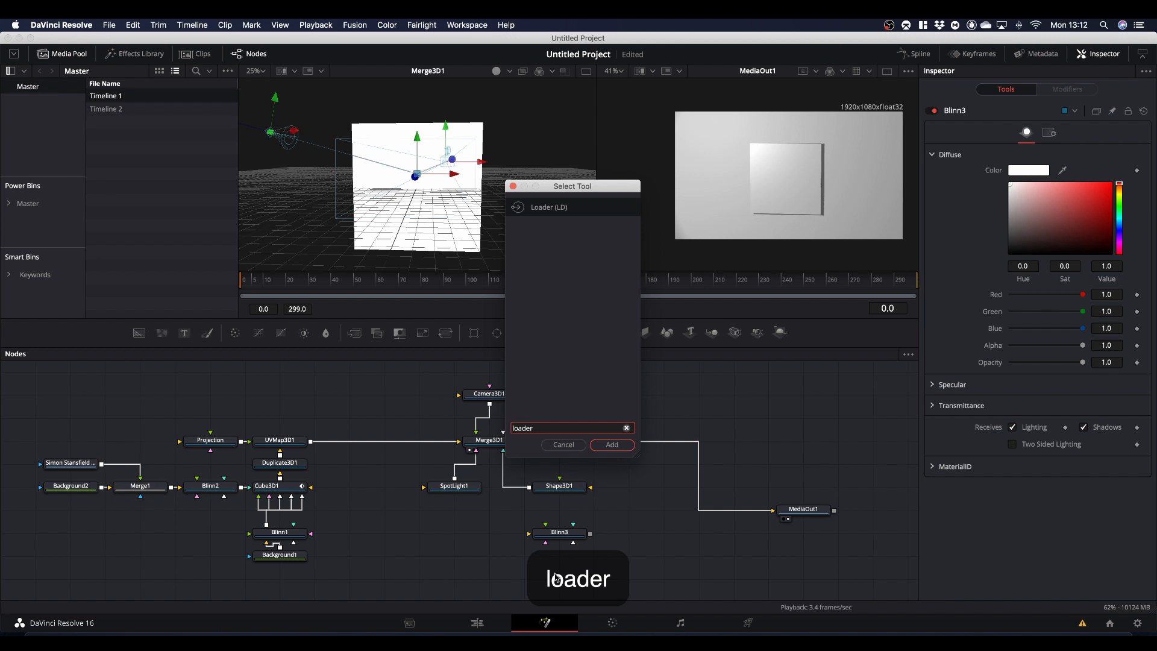
pyautogui.press('Return')
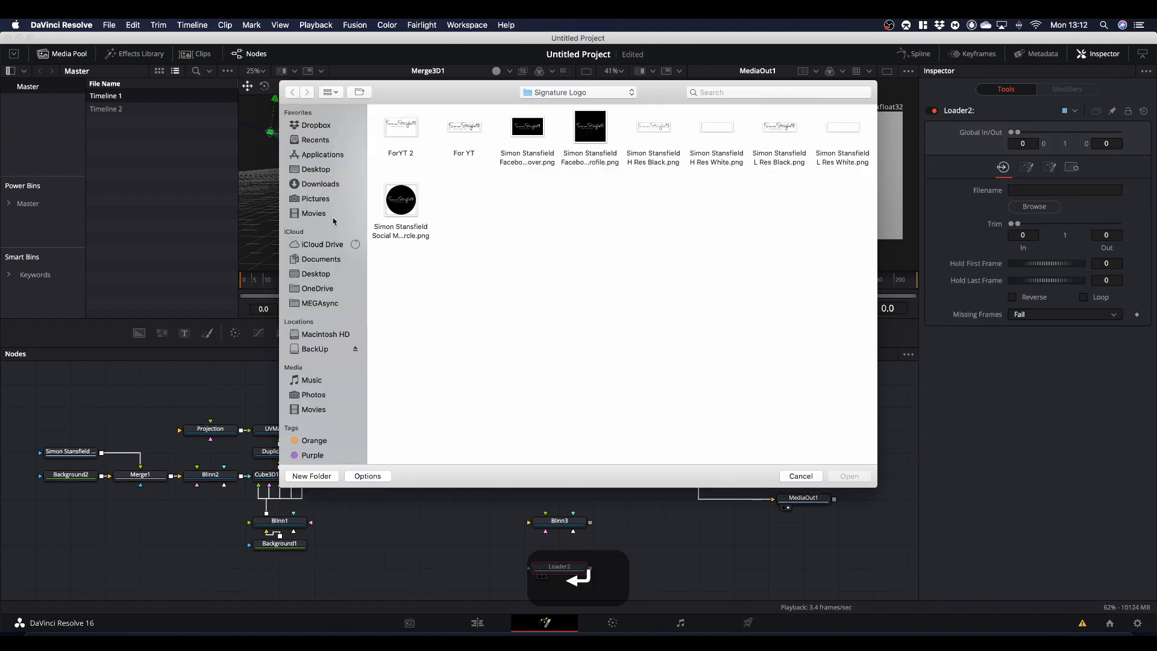
pyautogui.click(321, 185)
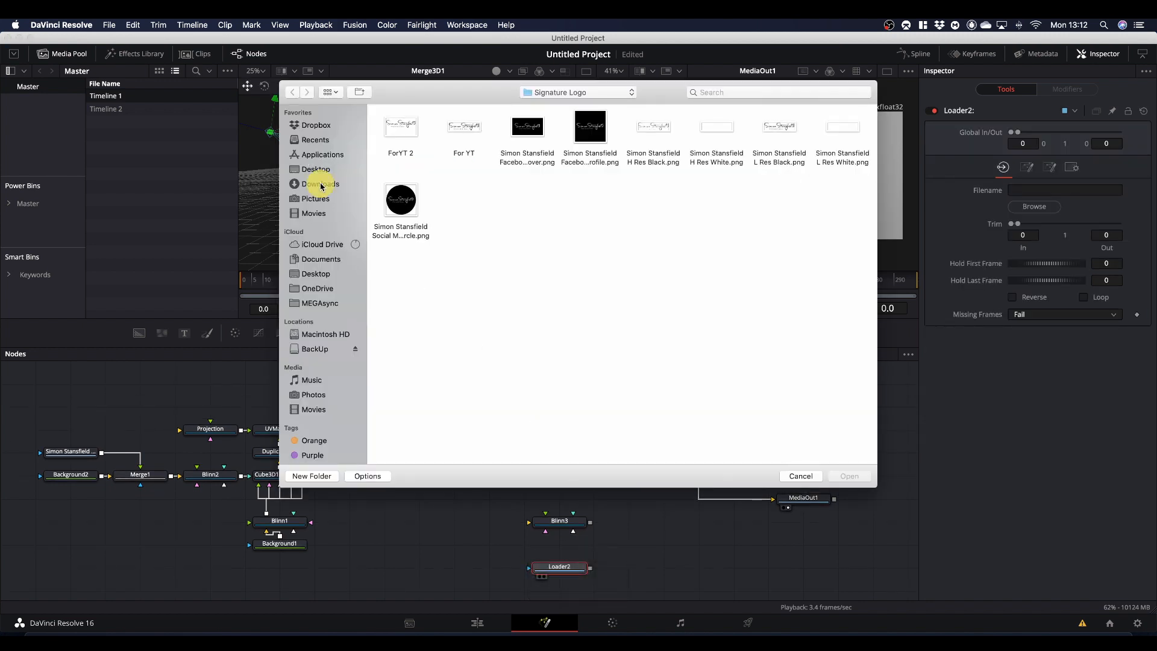
pyautogui.doubleClick(663, 198)
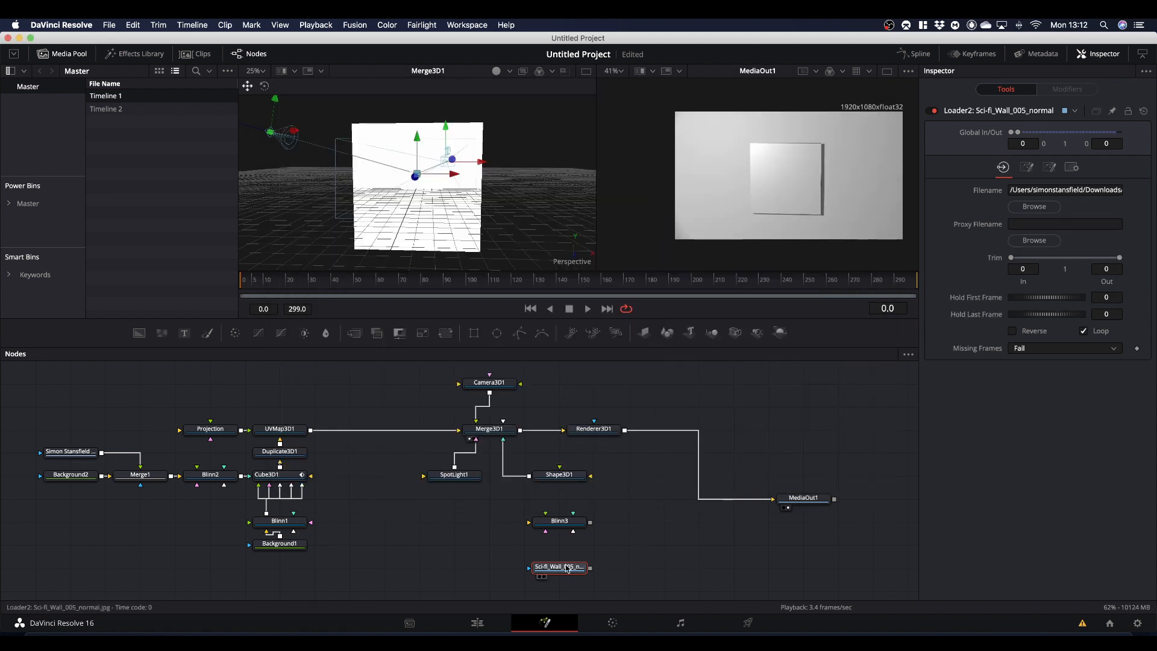
# - Add a BumpMap node after the Sci-fi wall loader and connect it to Blinn3 as its Bumpmap Material
pyautogui.hotkey('shift', 'space')
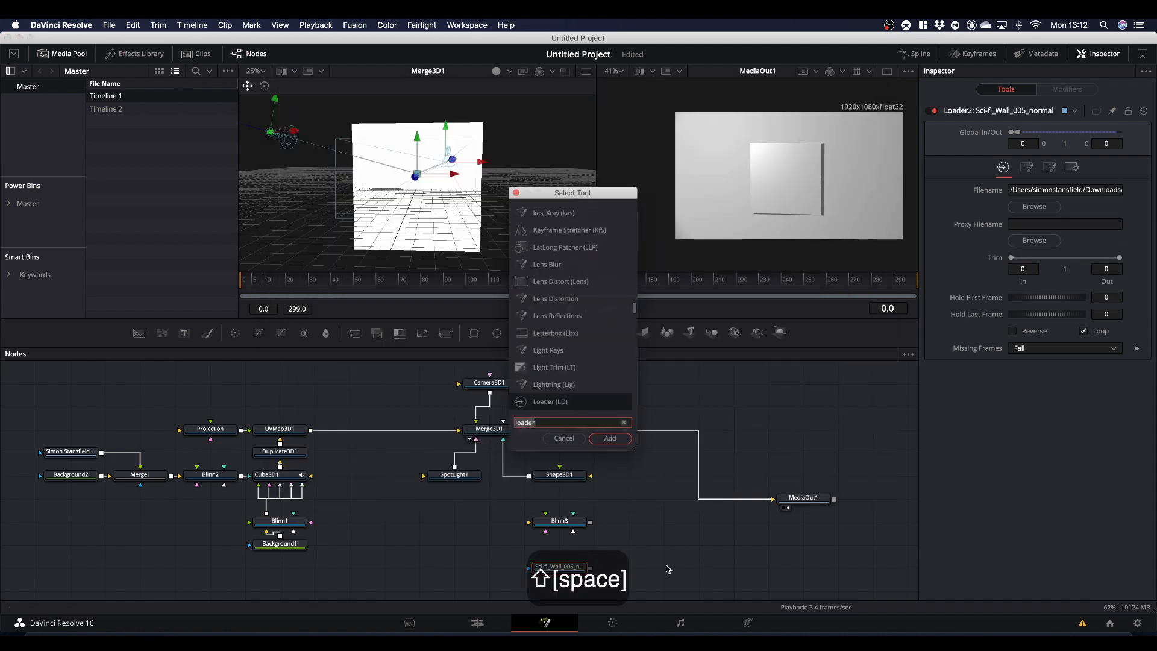
pyautogui.write('bump')
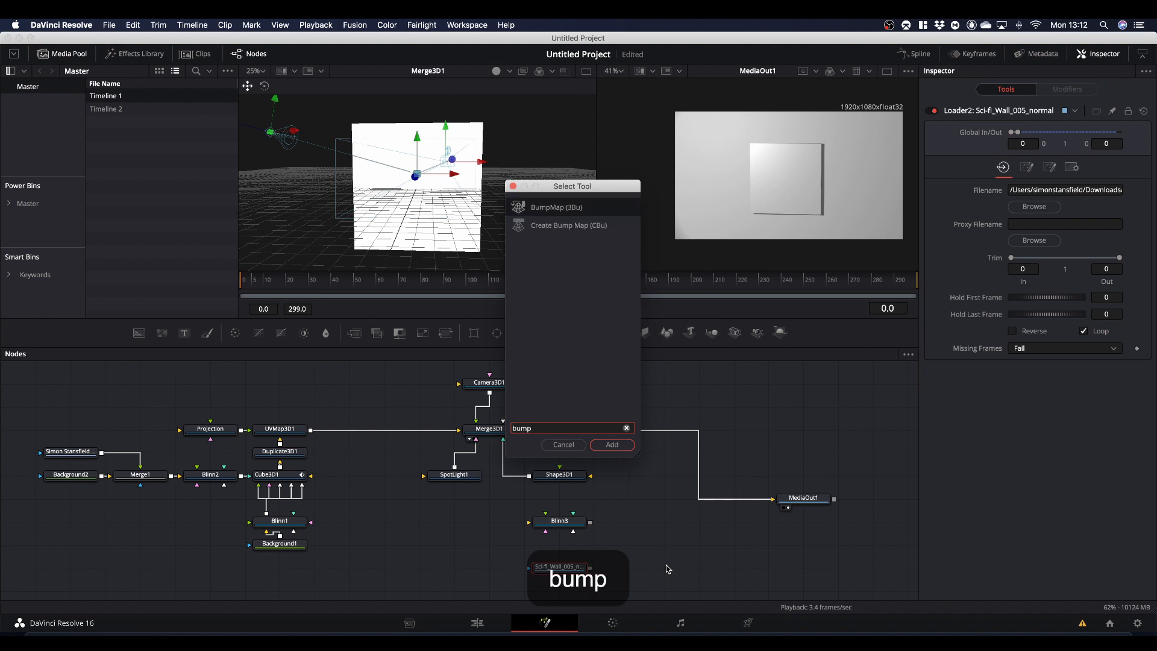
pyautogui.press('Return')
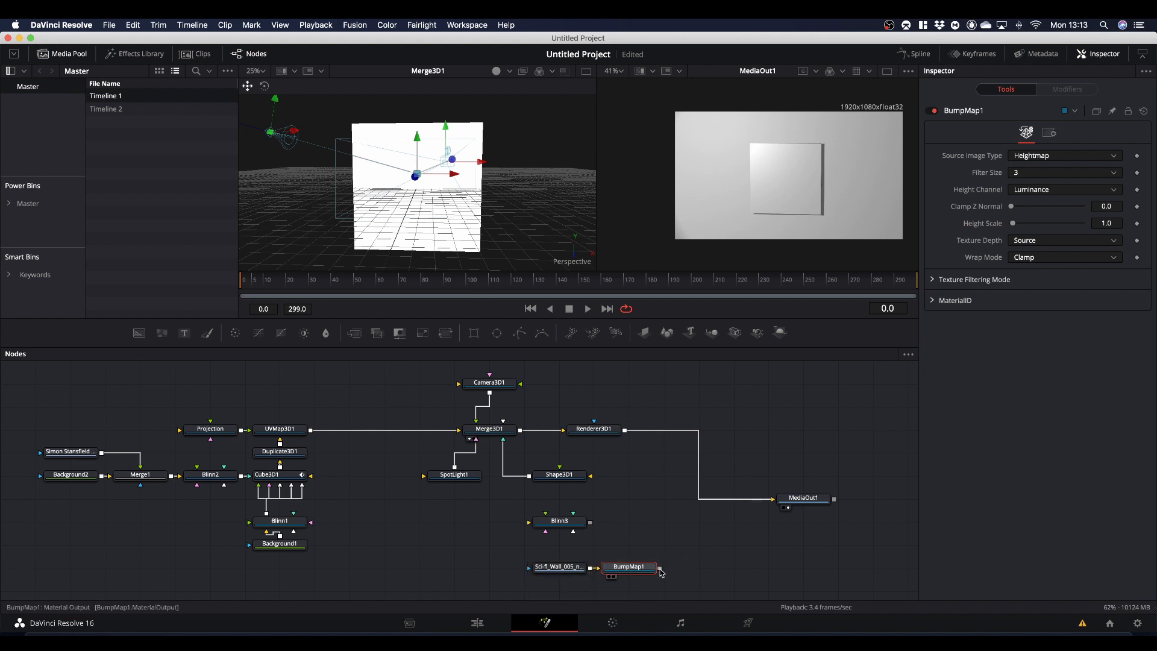
pyautogui.moveTo(660, 569); pyautogui.dragTo(550, 524)
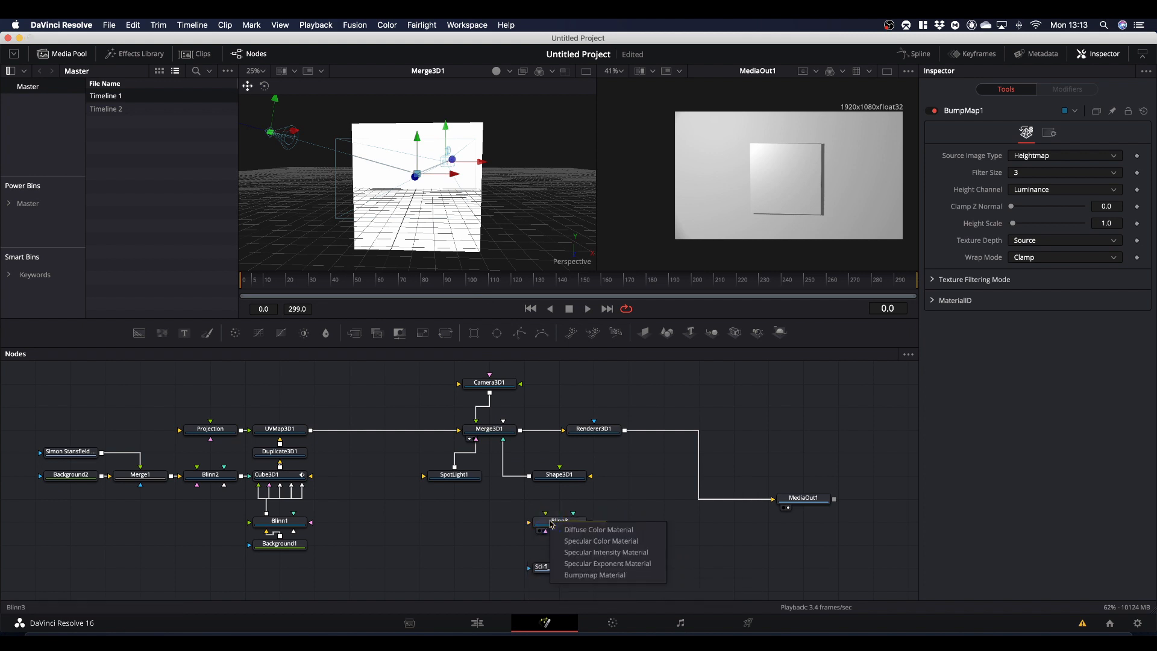
pyautogui.click(590, 576)
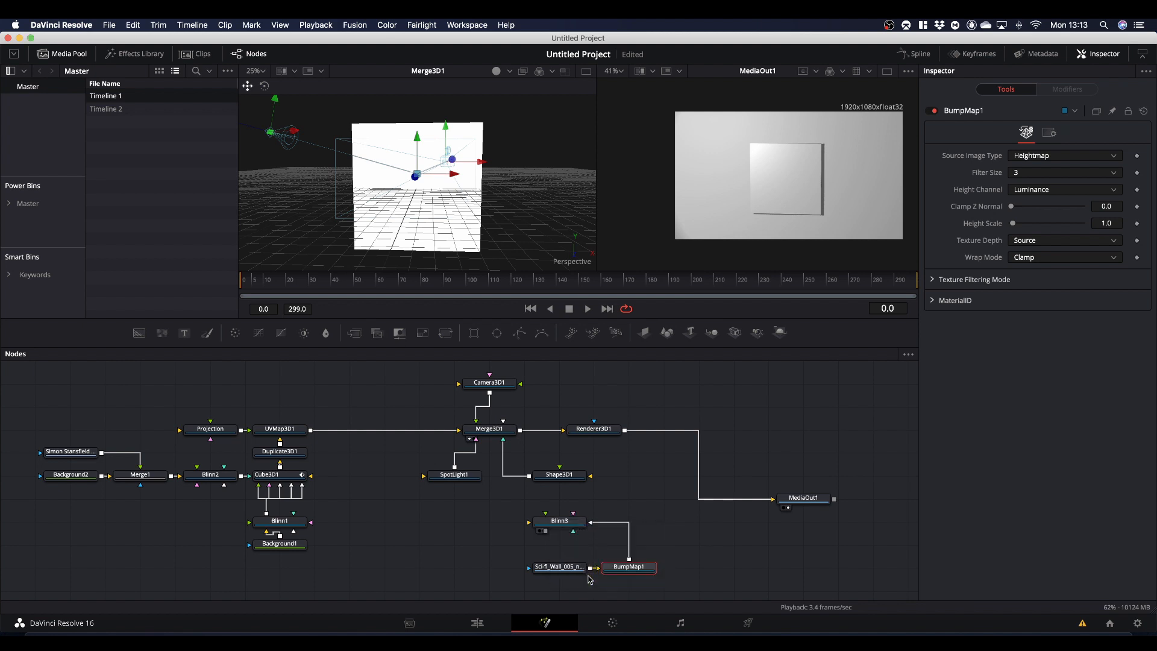
# - Connect Blinn3 to Shape3D1's material input and set BumpMap1's source image type to Bumpmap
pyautogui.moveTo(546, 532); pyautogui.dragTo(569, 480)
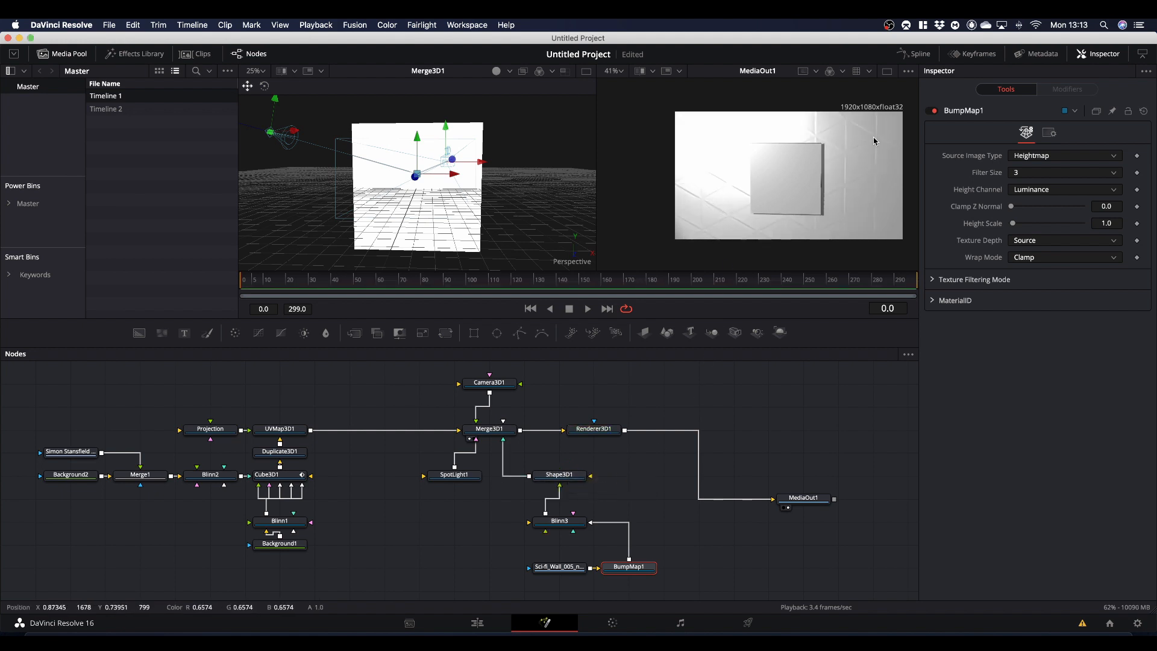
pyautogui.click(621, 565)
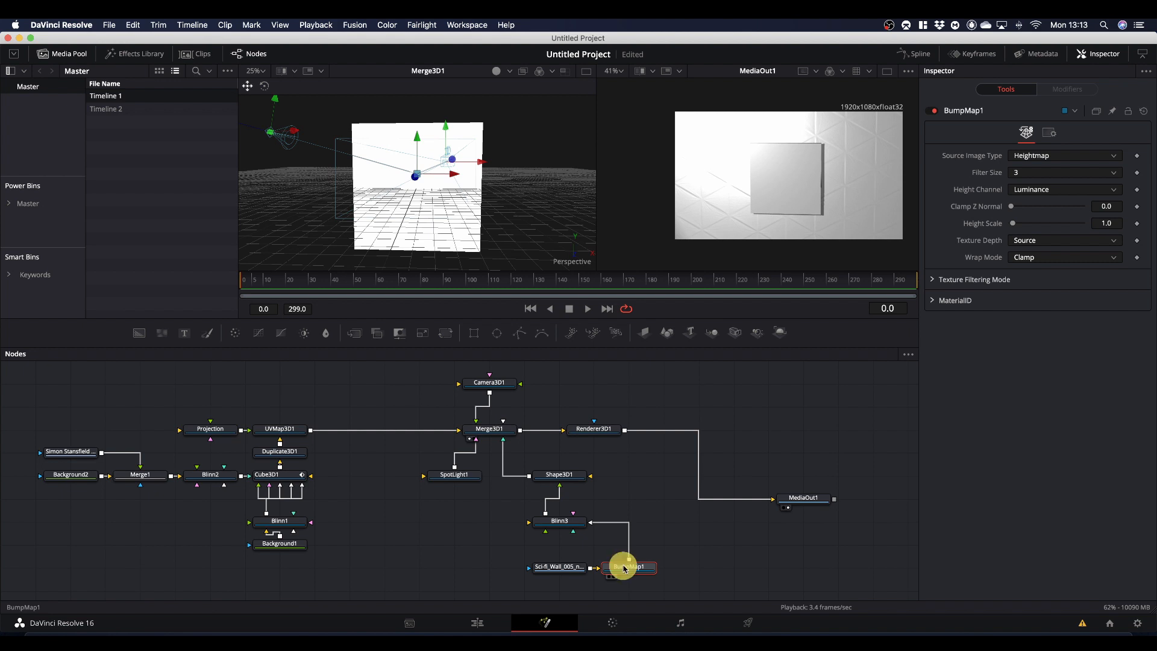
pyautogui.click(1042, 157)
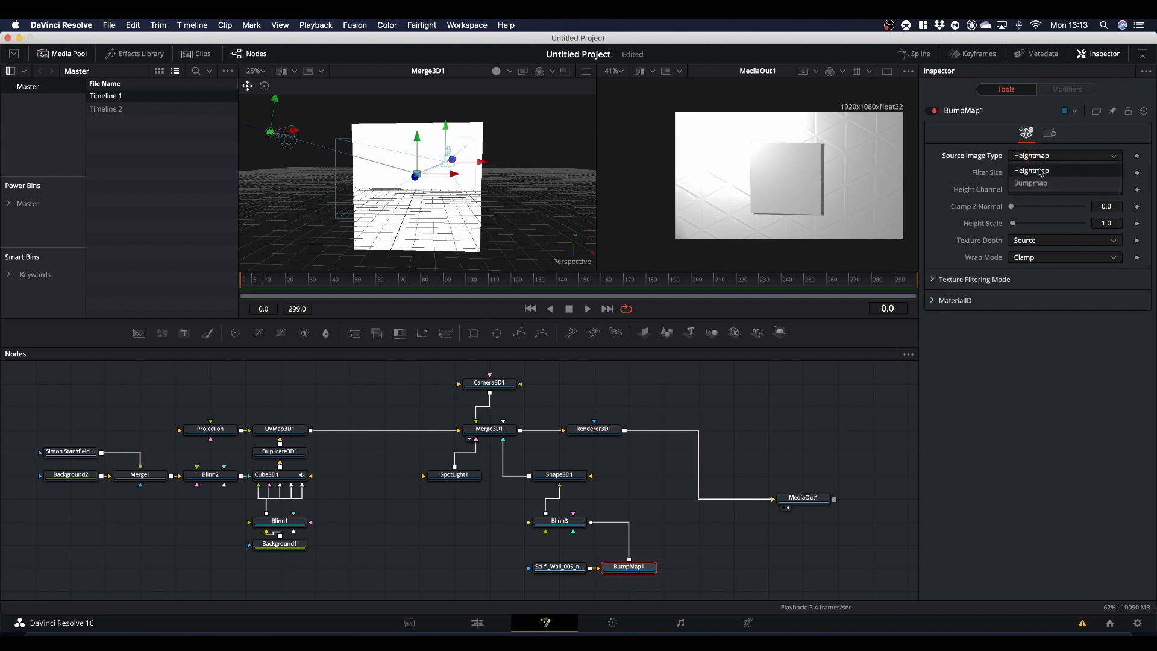
pyautogui.click(1039, 181)
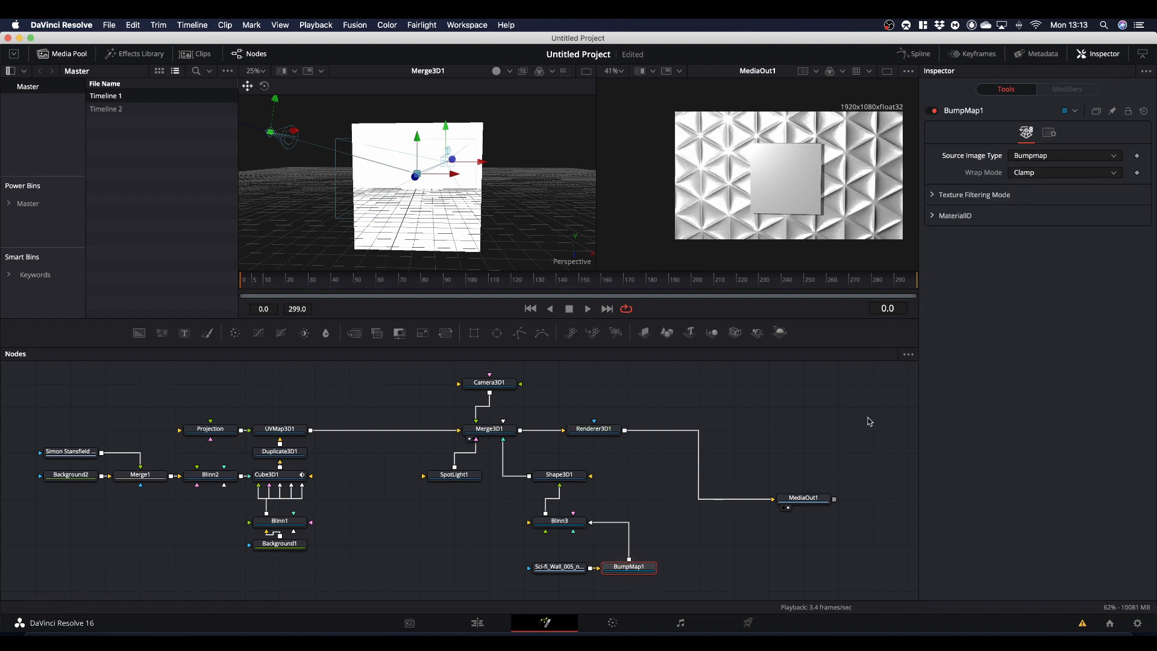
# - Lower Blinn3's specular intensity to about 0.362
pyautogui.click(564, 523)
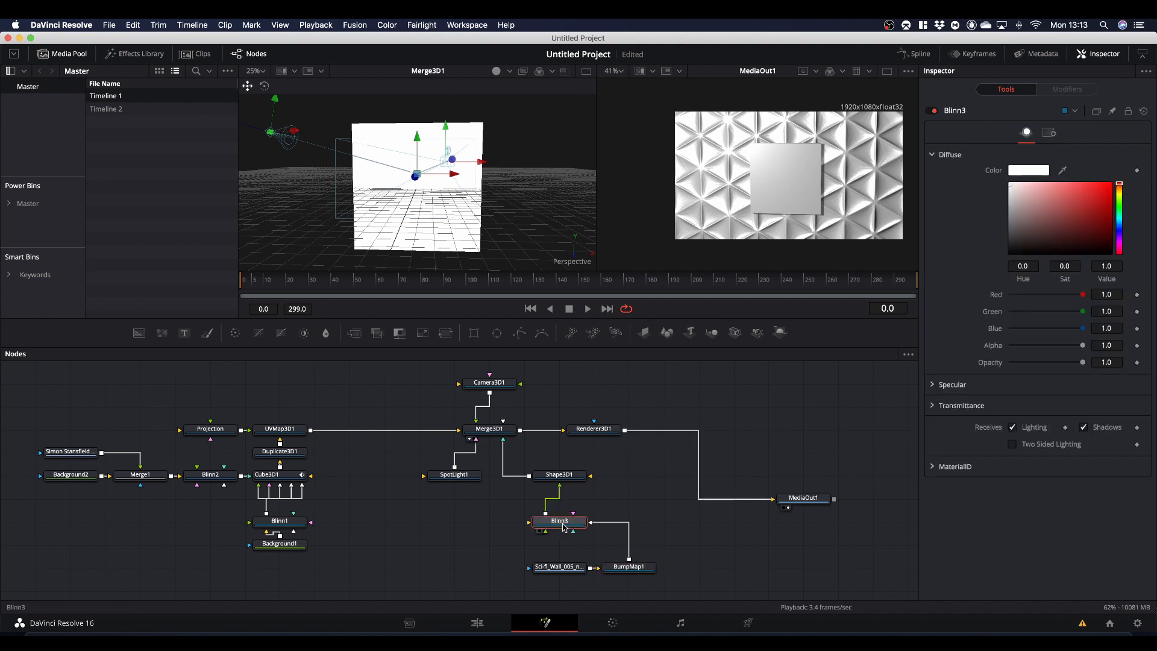
pyautogui.click(932, 386)
pyautogui.scroll(-2, 1083, 533)
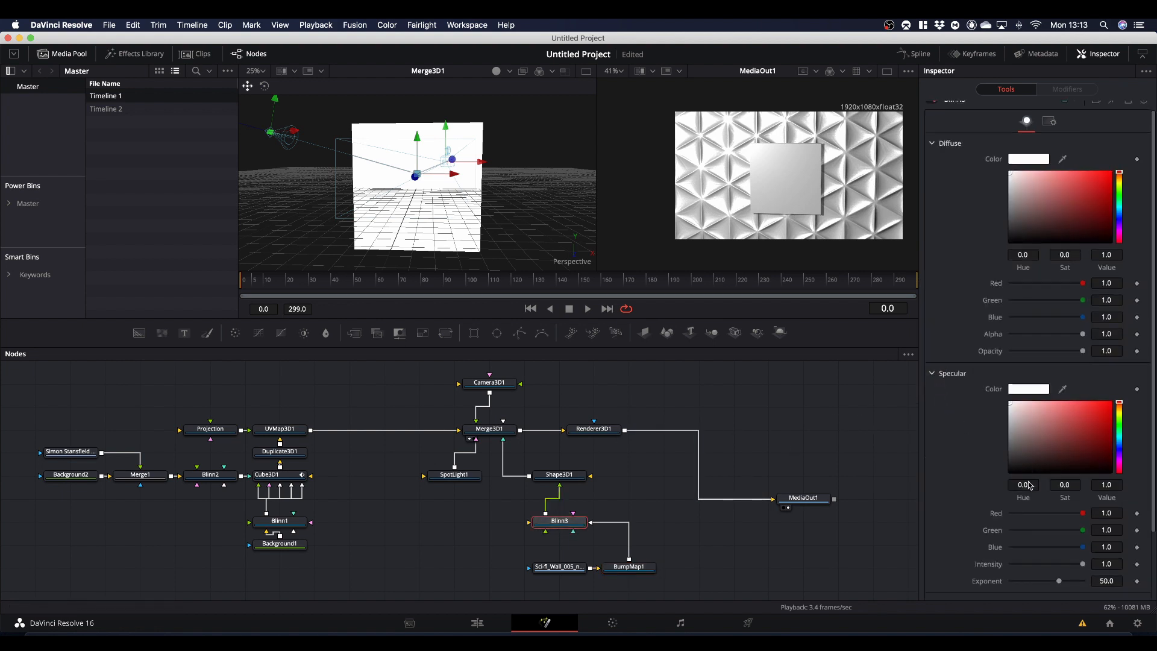
pyautogui.moveTo(1083, 532); pyautogui.dragTo(1038, 536)
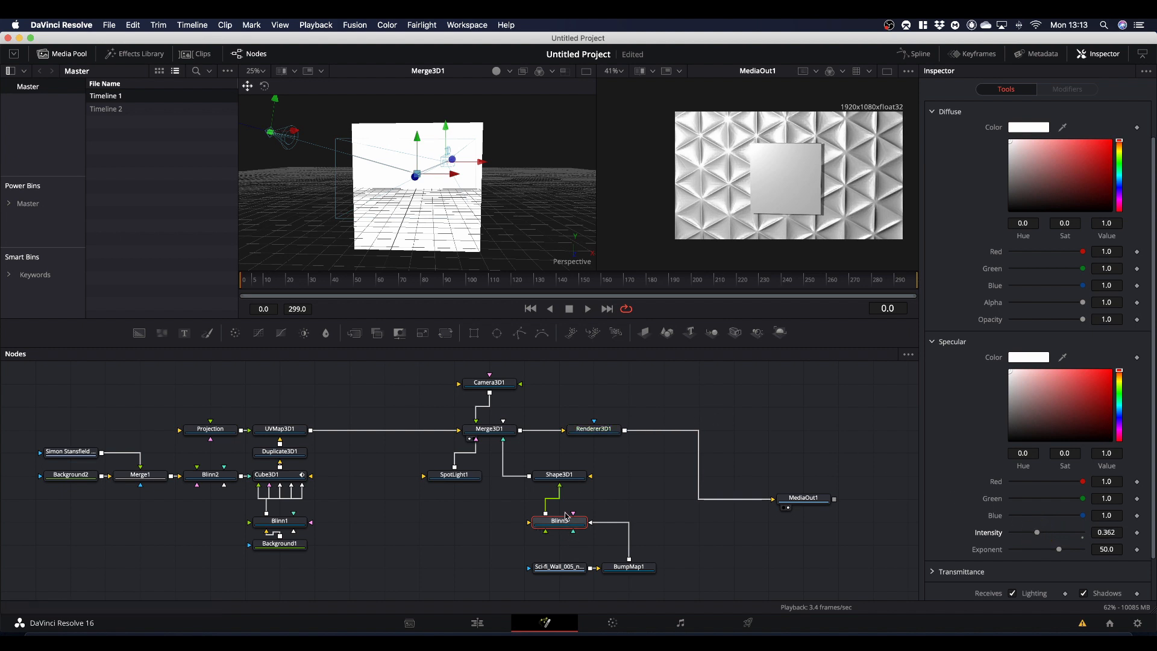
# - Add a second SpotLight node connected to Merge3D1, enable its Use Target option and set the target Y to 0.4375
pyautogui.scroll(1, 655, 394)
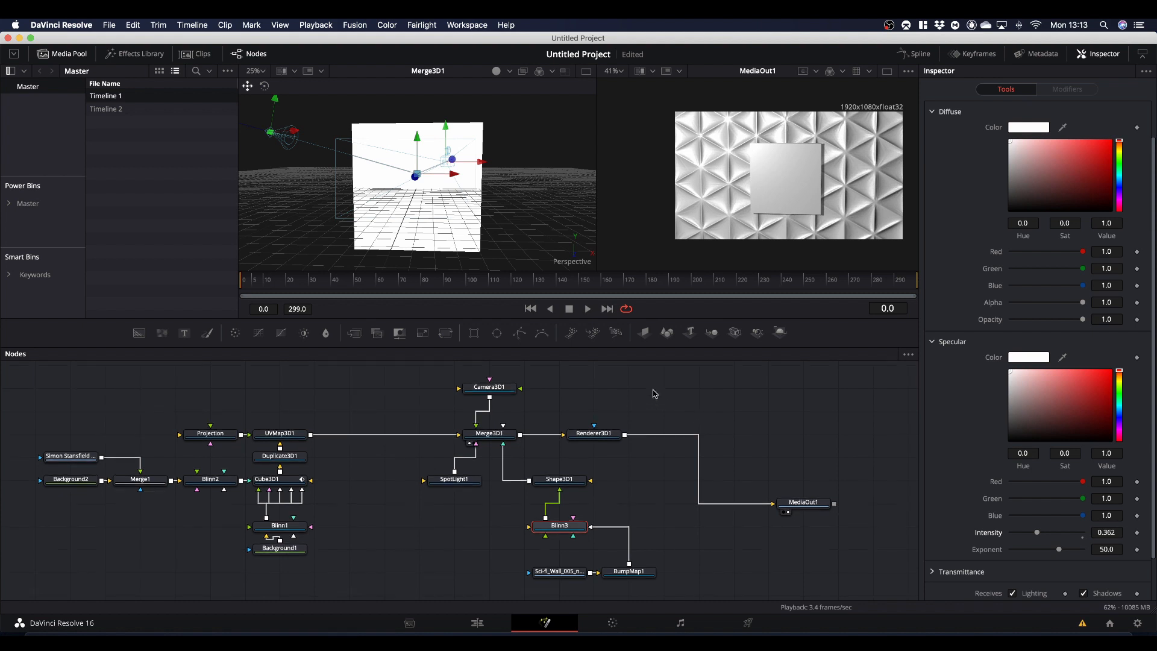
pyautogui.moveTo(757, 333); pyautogui.dragTo(508, 433)
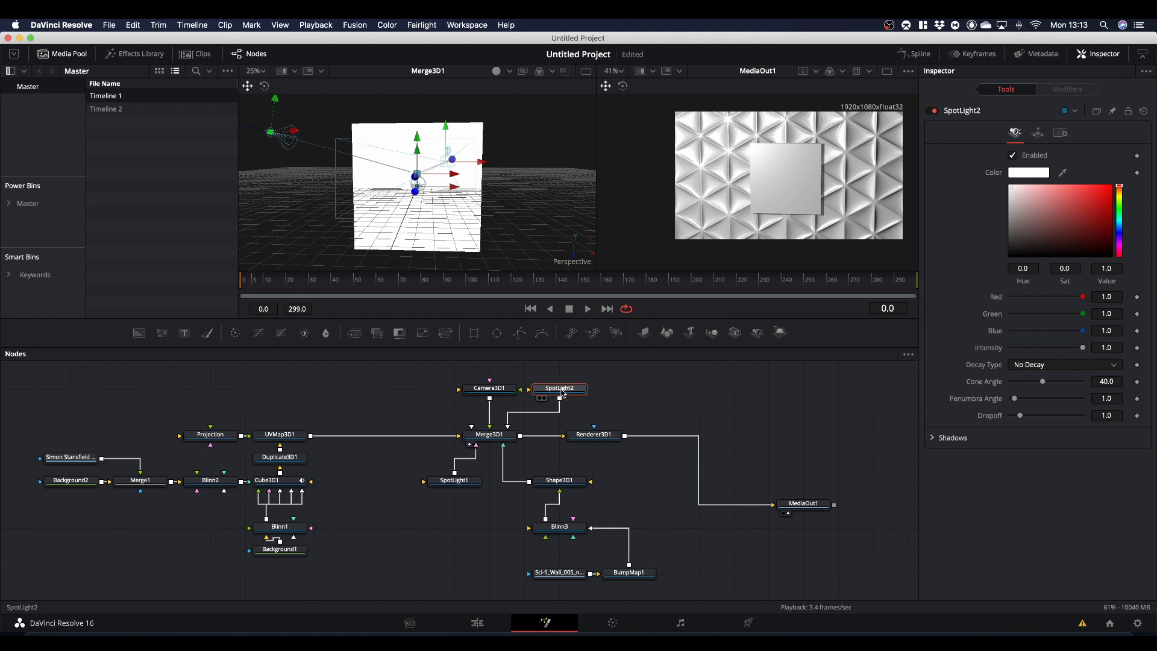
pyautogui.click(1039, 134)
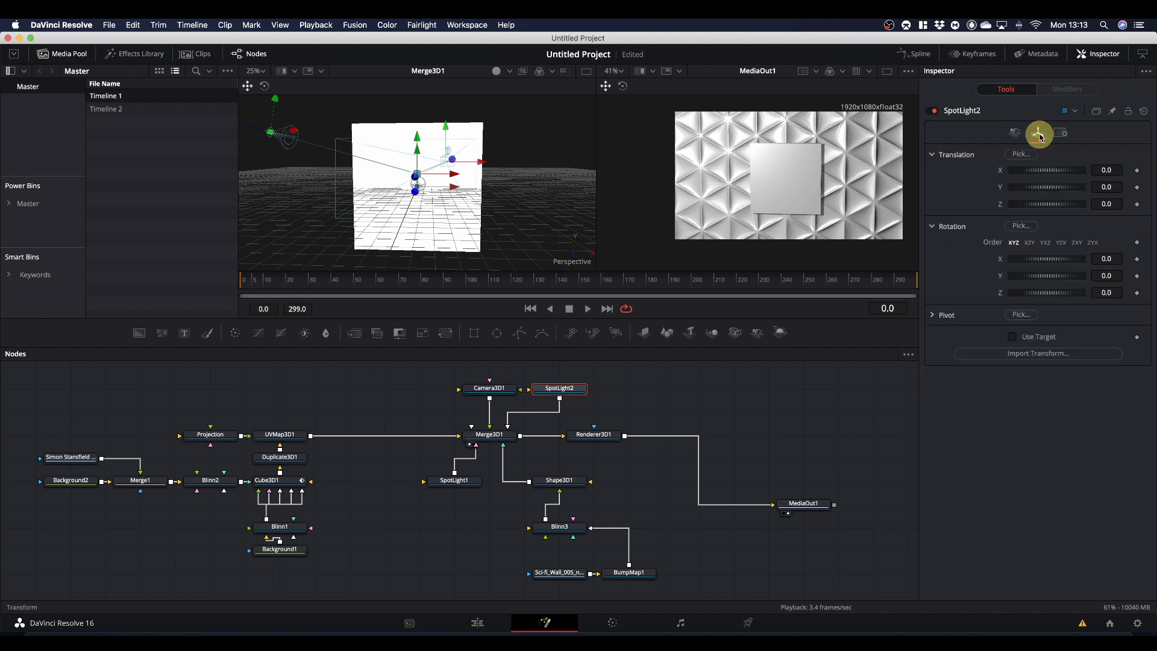
pyautogui.click(1015, 338)
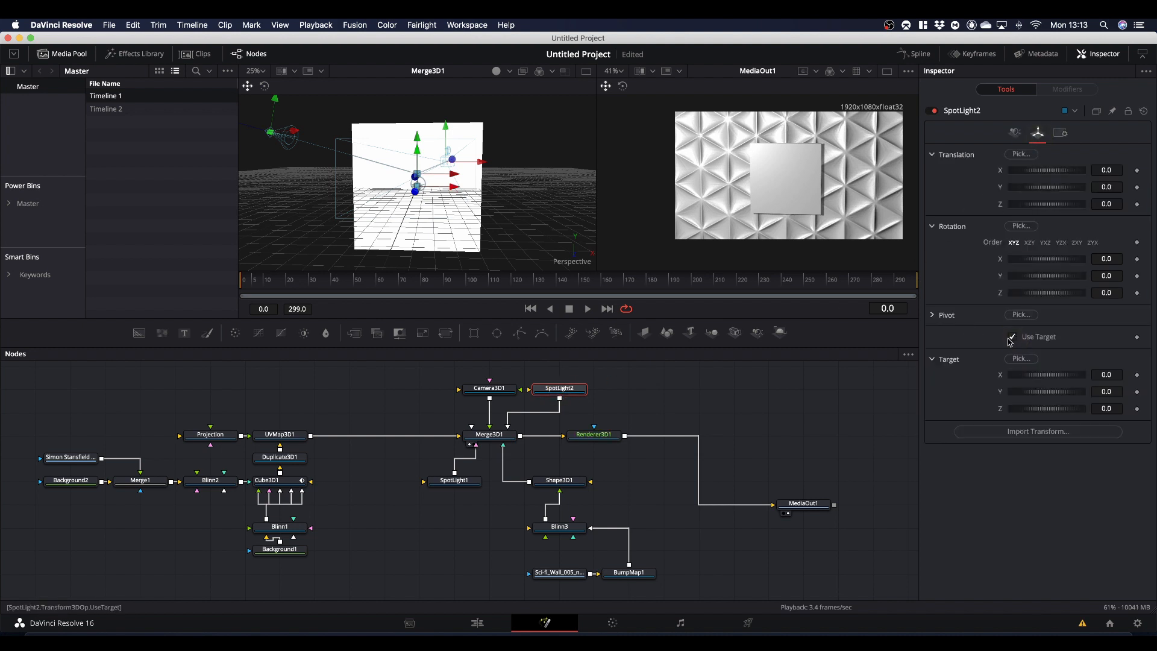
pyautogui.click(1108, 392)
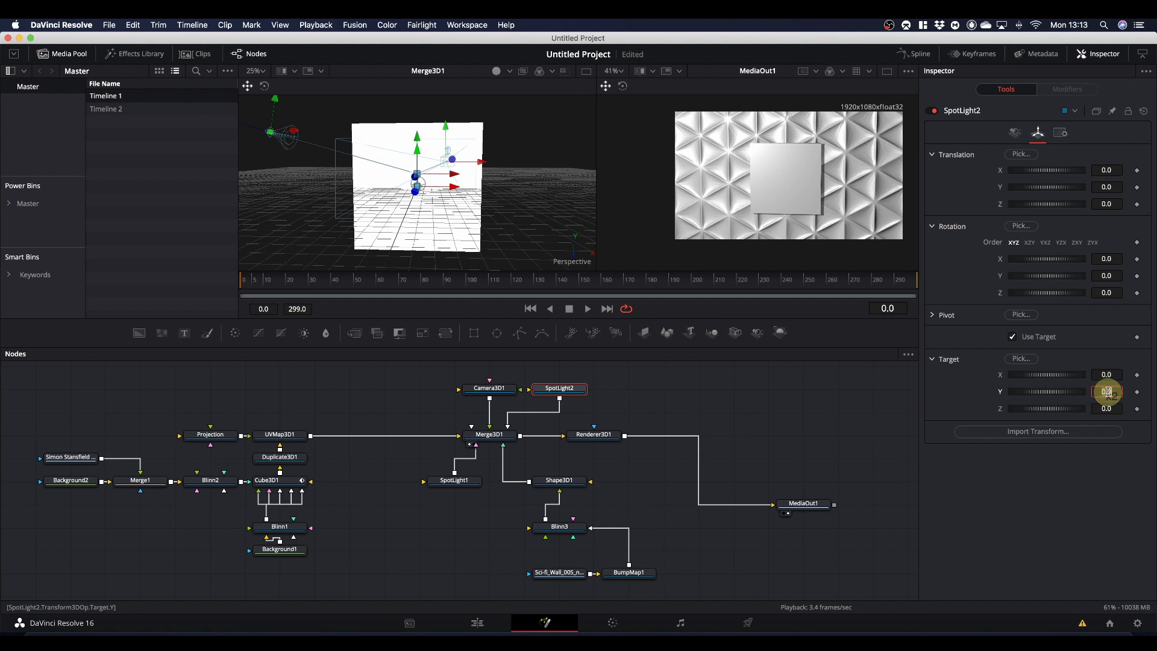
pyautogui.rightClick(1108, 391)
pyautogui.click(1107, 453)
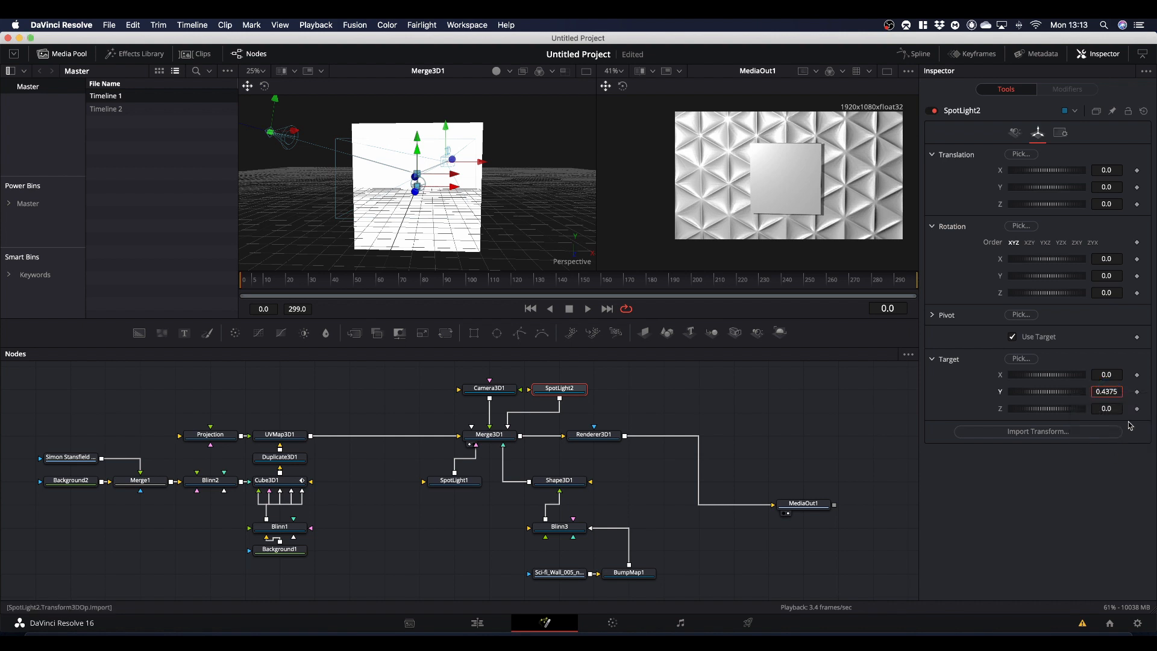
# - Move the new spotlight in front of the cube, to about X 1.396, Y -0.179 and Z 5.51
pyautogui.click(1107, 187)
pyautogui.rightClick(1107, 186)
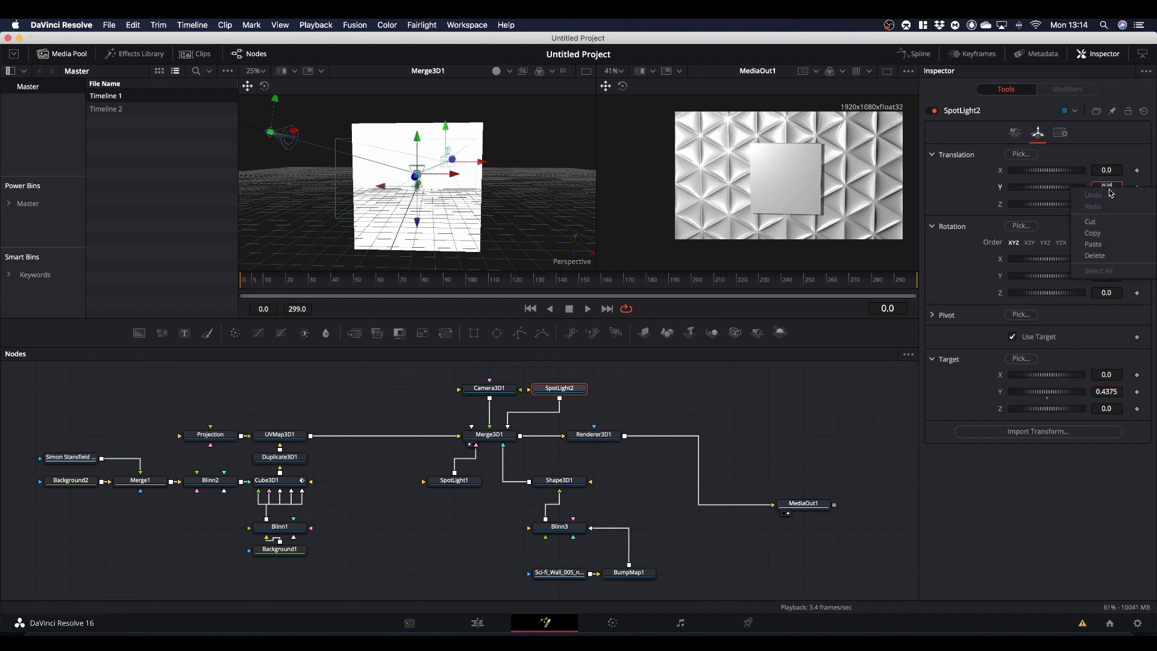
pyautogui.click(1109, 245)
pyautogui.click(969, 207)
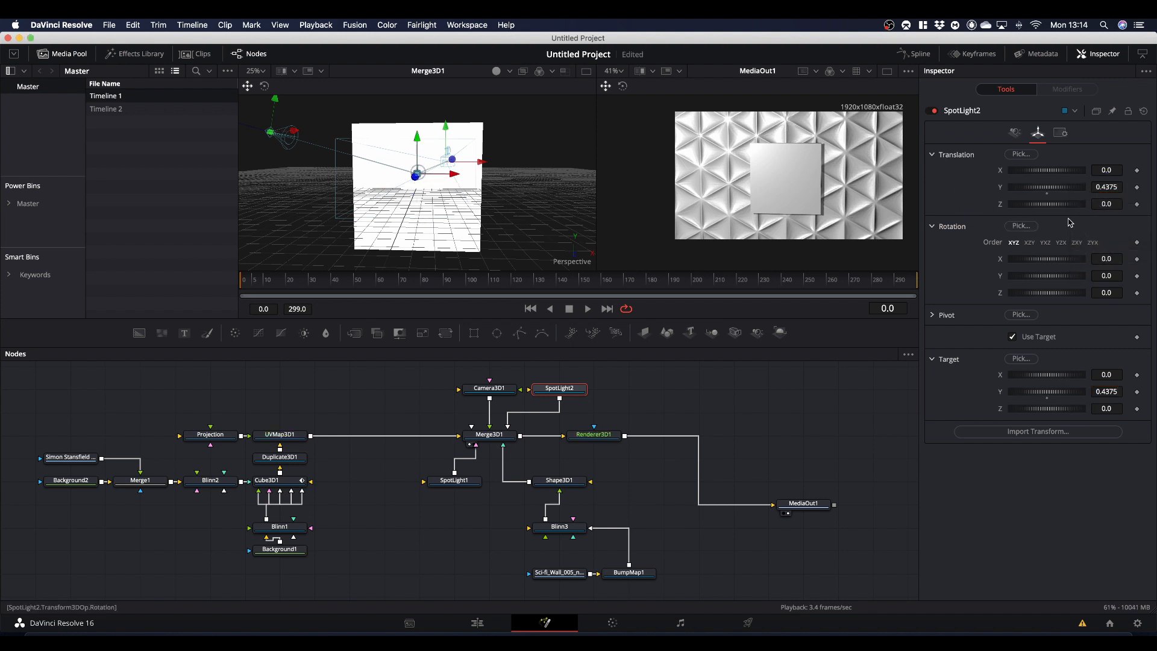
pyautogui.moveTo(1056, 208); pyautogui.dragTo(1078, 209)
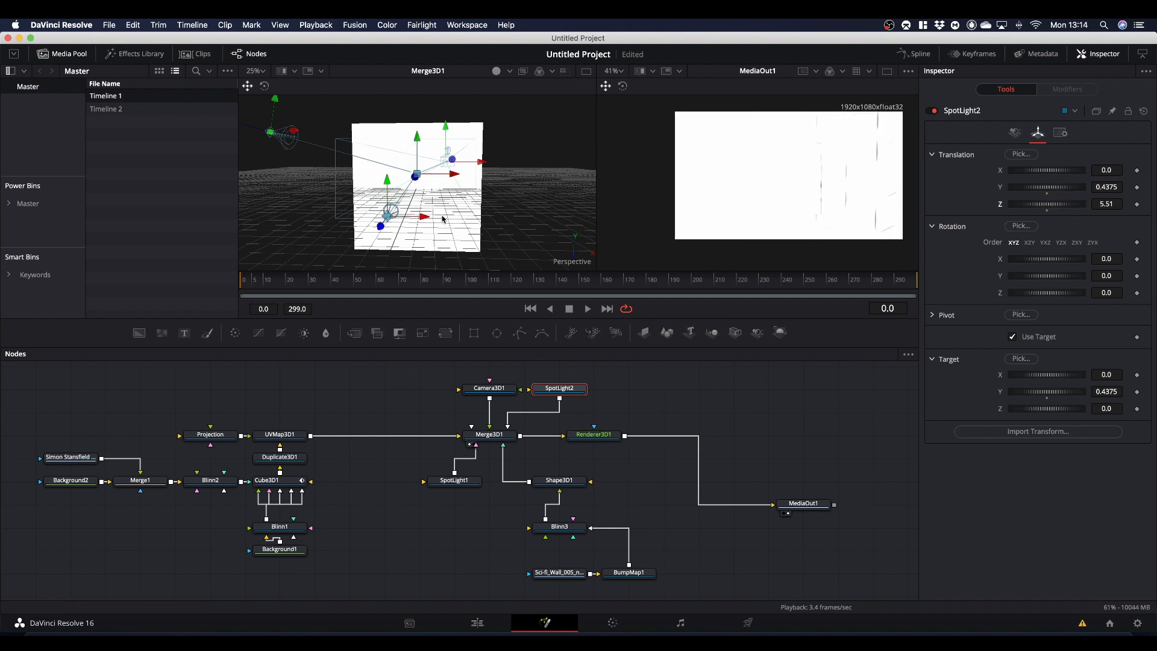
pyautogui.moveTo(425, 219); pyautogui.dragTo(525, 243)
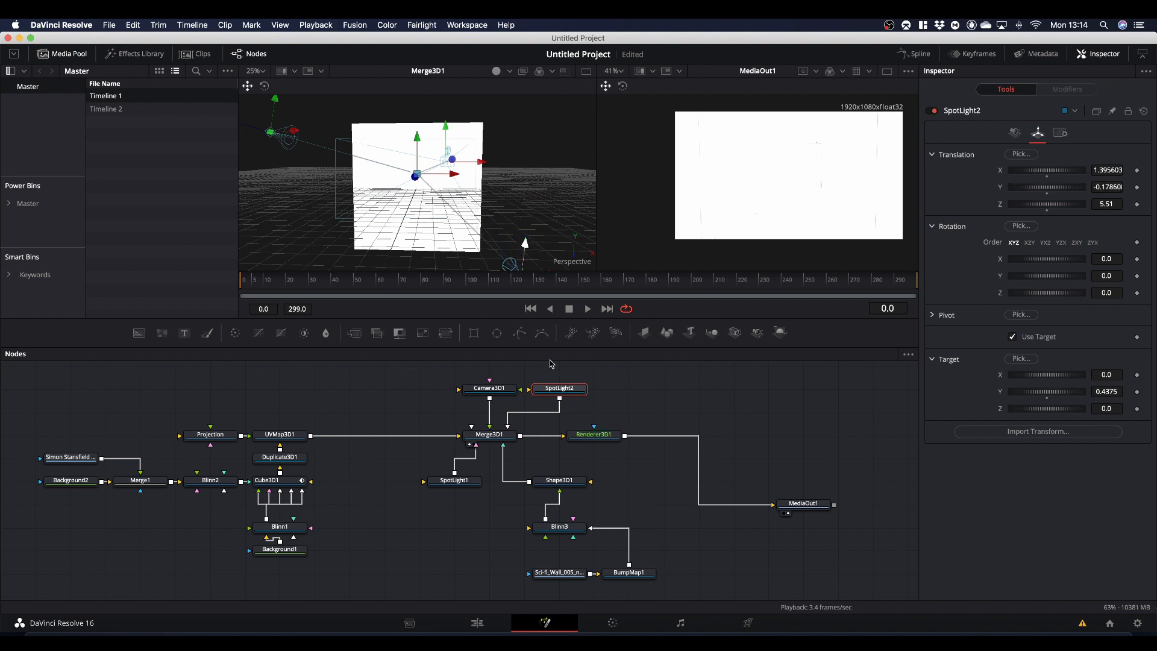
# - Tint the new spotlight orange with a hue of about 0.088 and lower its intensity to about 0.079
pyautogui.click(1014, 133)
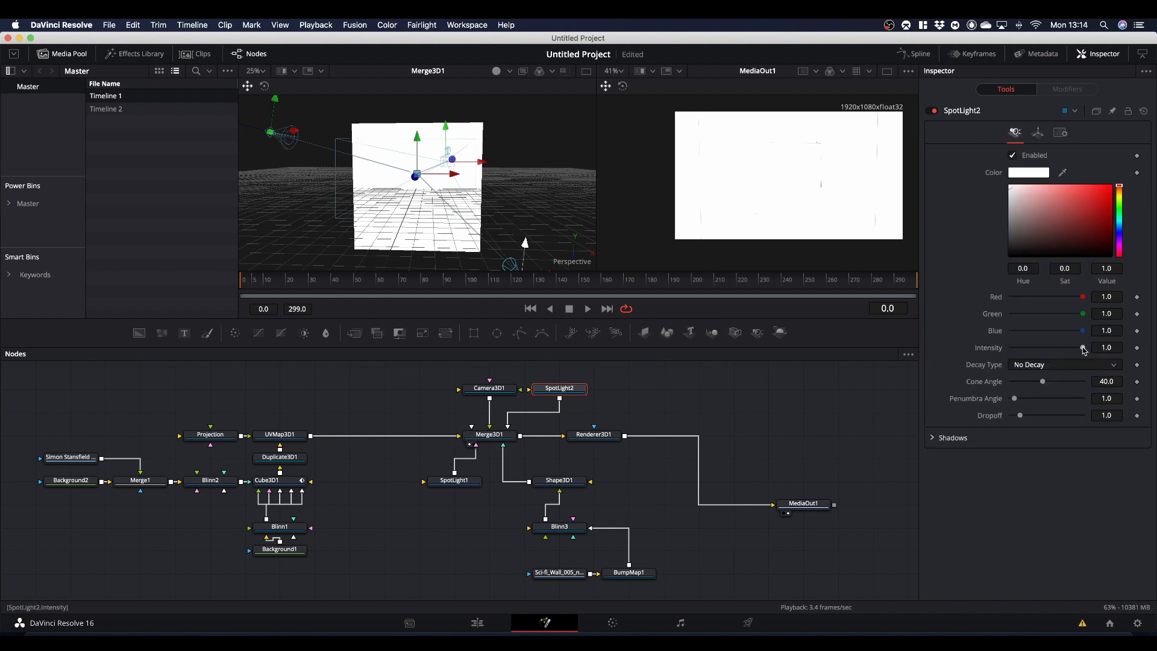
pyautogui.moveTo(1119, 189); pyautogui.dragTo(1117, 179)
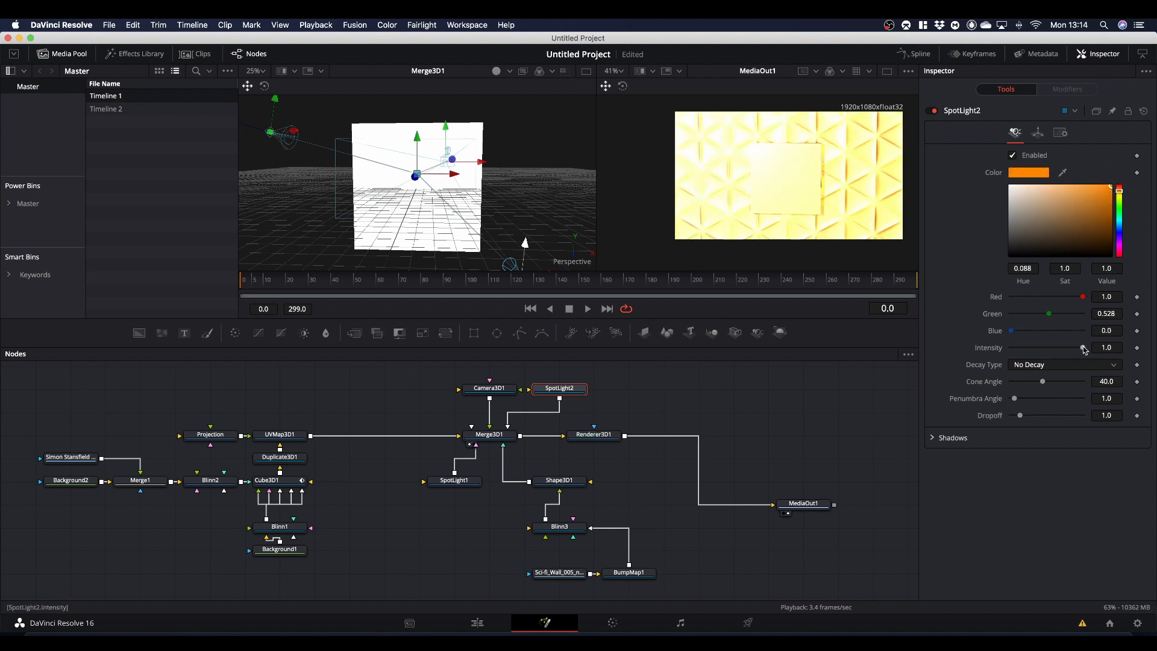
pyautogui.moveTo(1084, 350); pyautogui.dragTo(1015, 351)
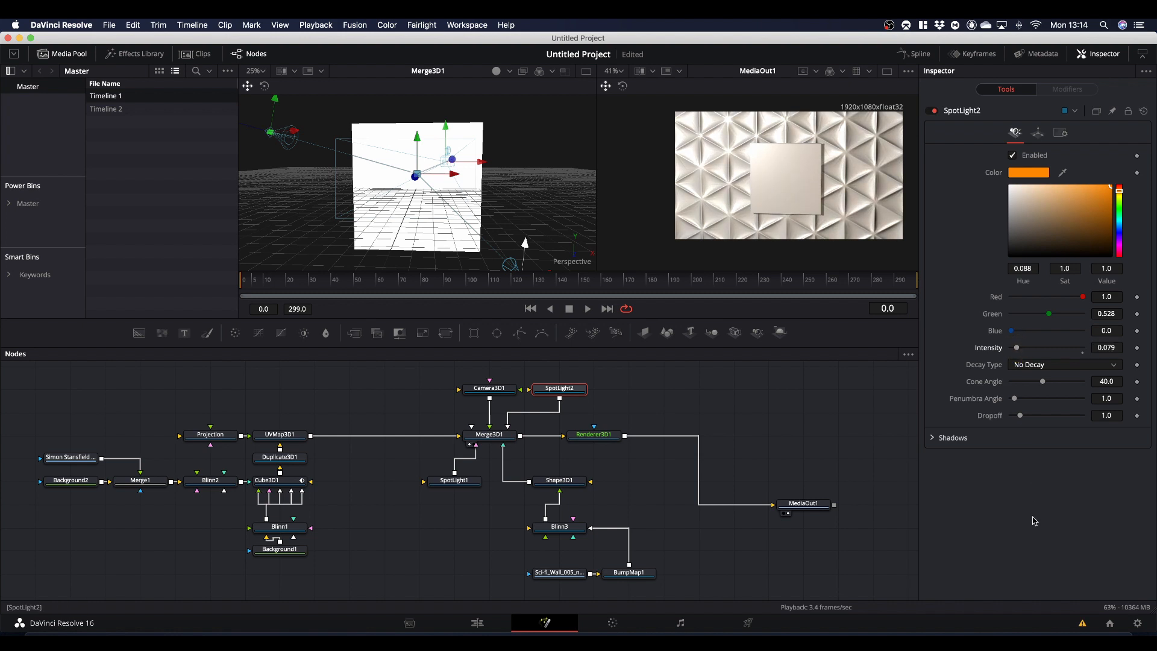
# - Play back the finished Fusion composition from the start of Timeline 1 on the Edit page
pyautogui.click(476, 624)
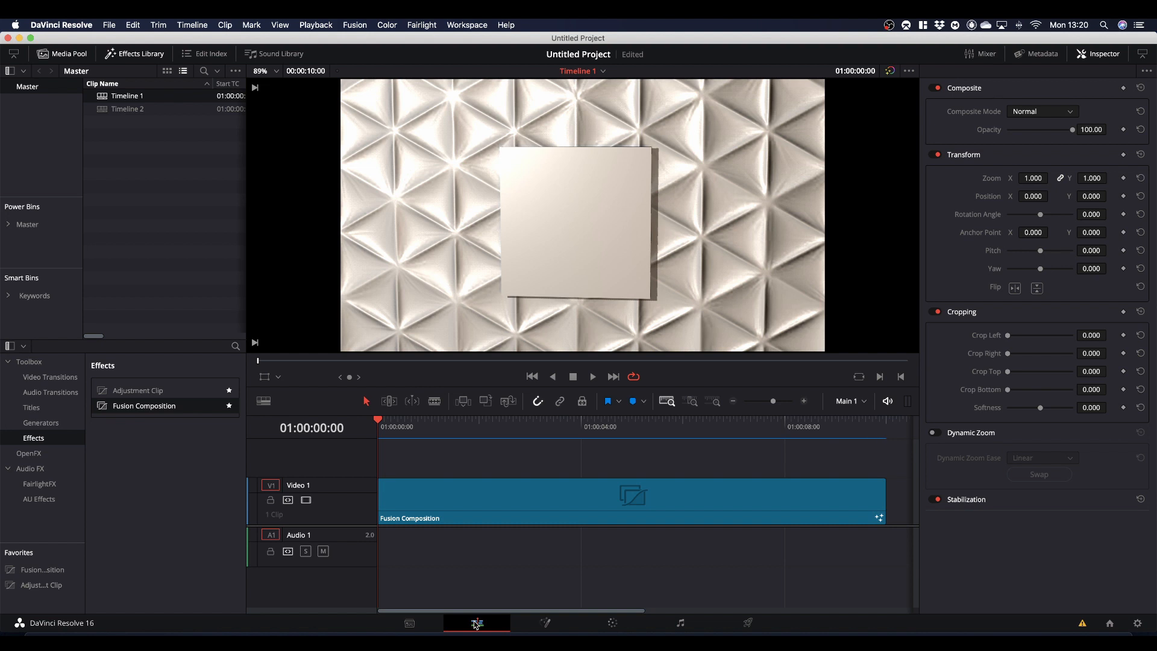
pyautogui.press('space')
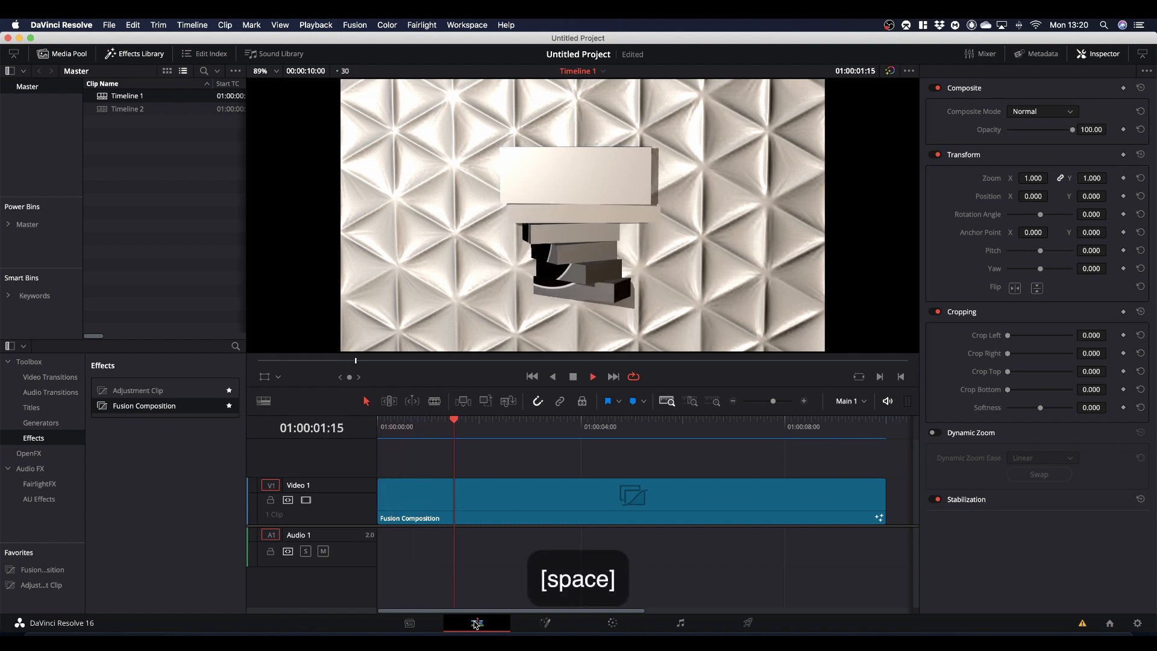